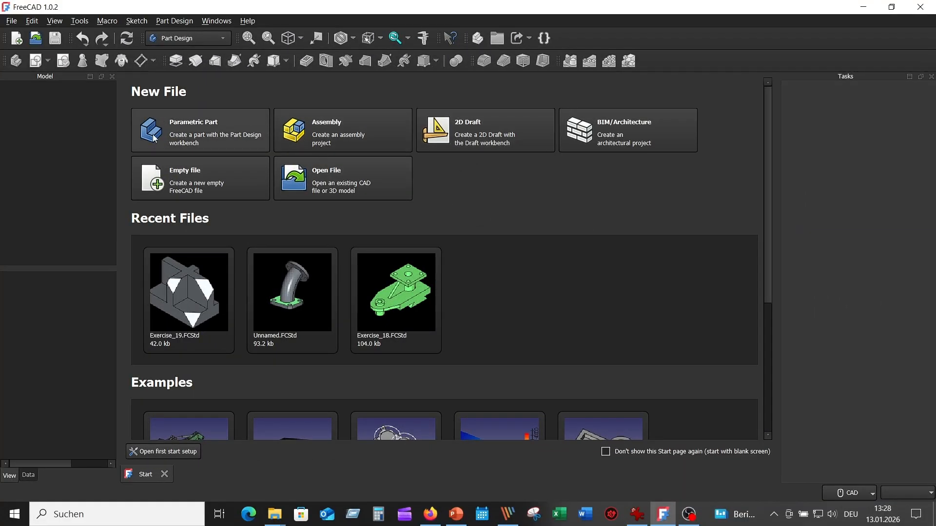
Create a new parametric part and start a sketch on the XZ plane of its body
left_click(199, 136)
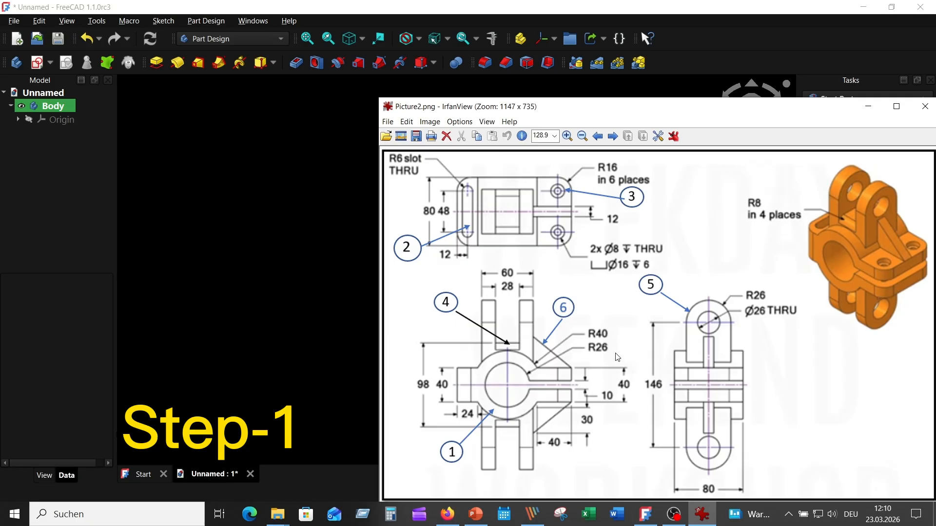
left_click(291, 278)
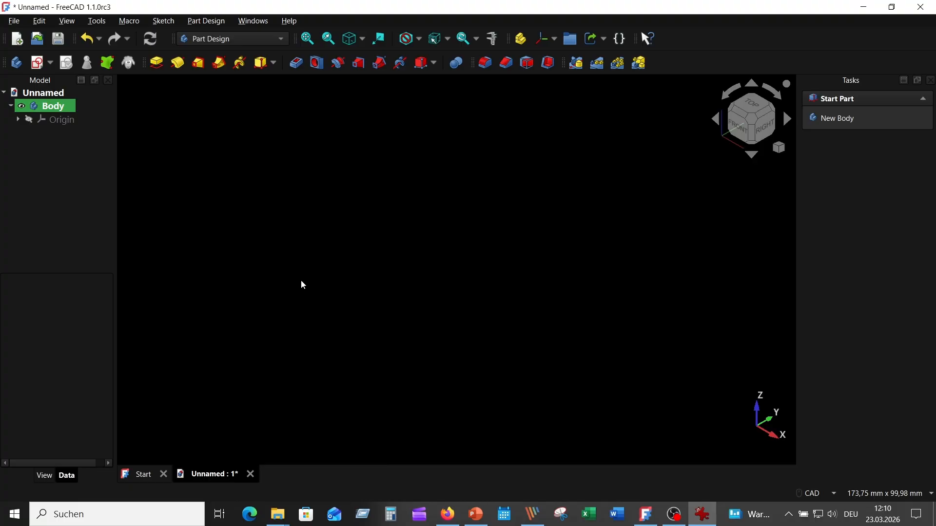
left_click(37, 63)
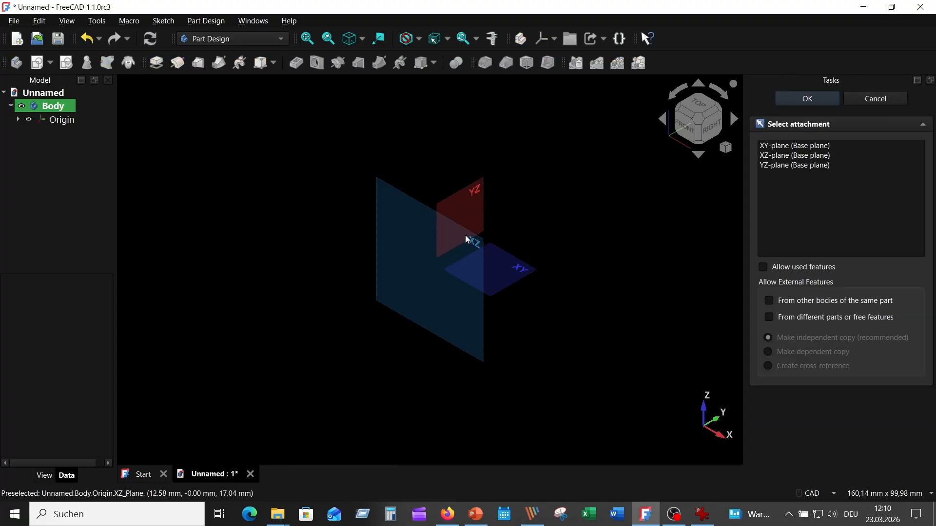
left_click(466, 238)
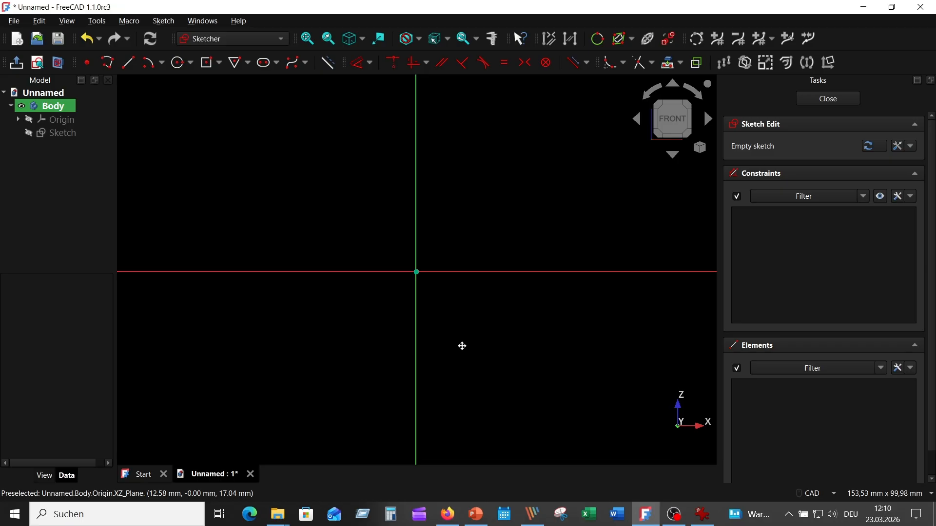
Draw two concentric circles centred on the origin with radii of 26 mm and 40 mm
left_click(179, 63)
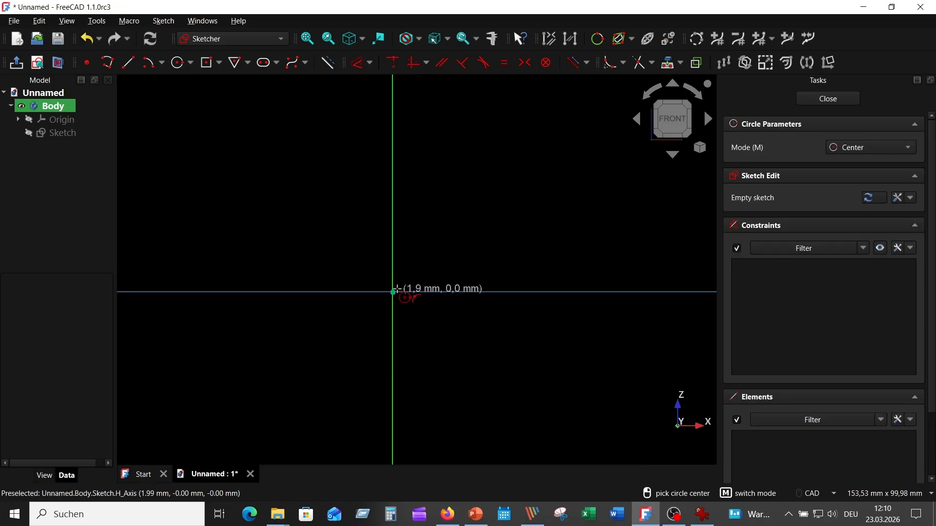
left_click(392, 292)
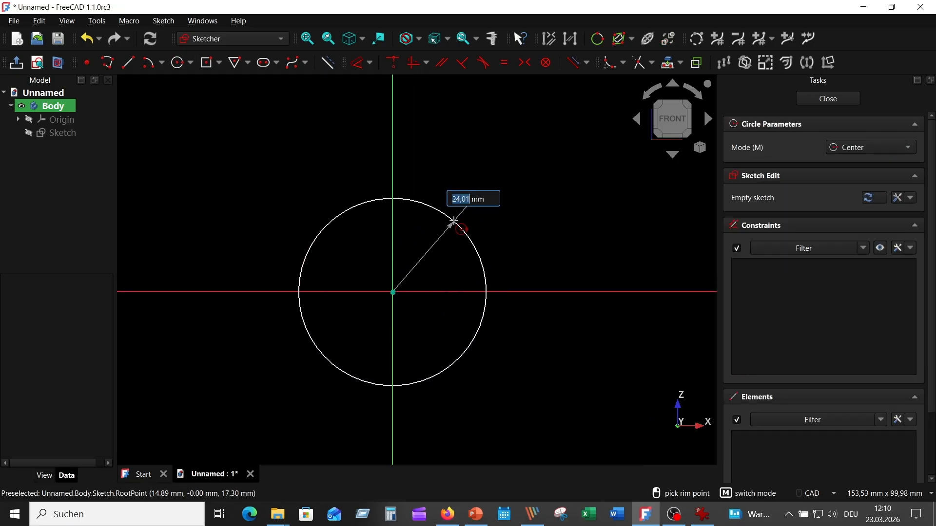
type("26")
key("Return")
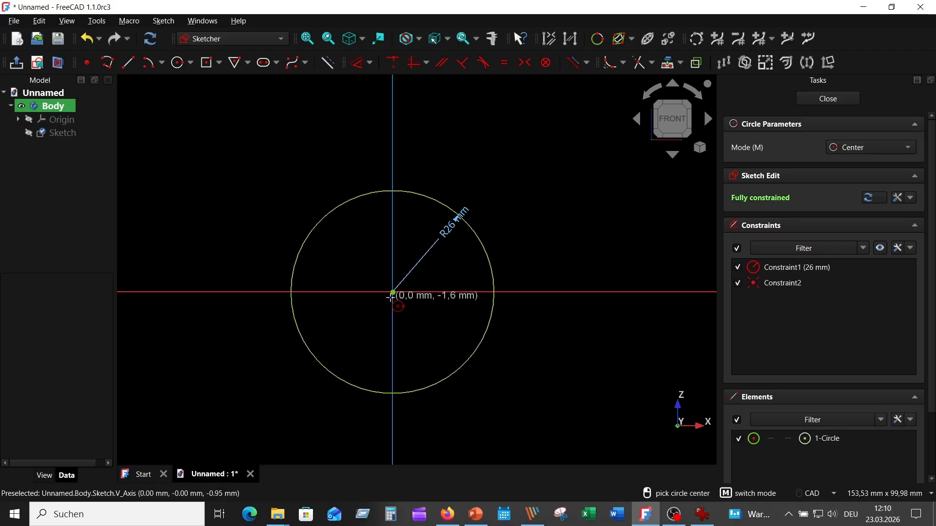
left_click(393, 292)
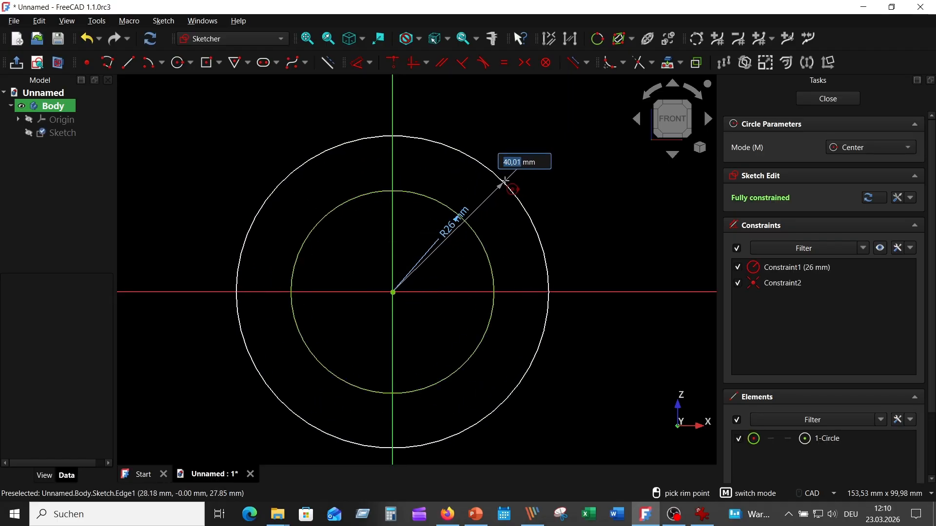
type("40")
key("Return")
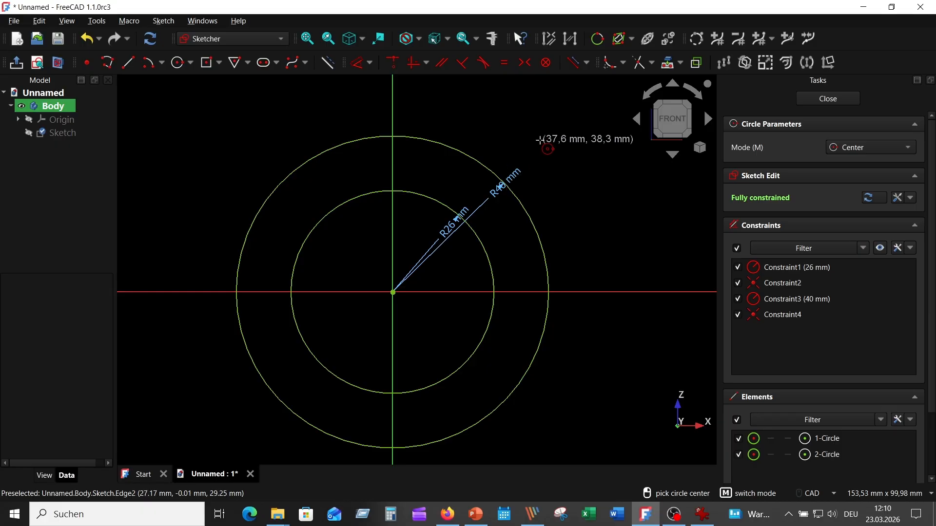
right_click(537, 137)
Move the R40 and R26 dimension labels outside the two circles so they read clearly
left_click_drag(510, 164, 480, 175)
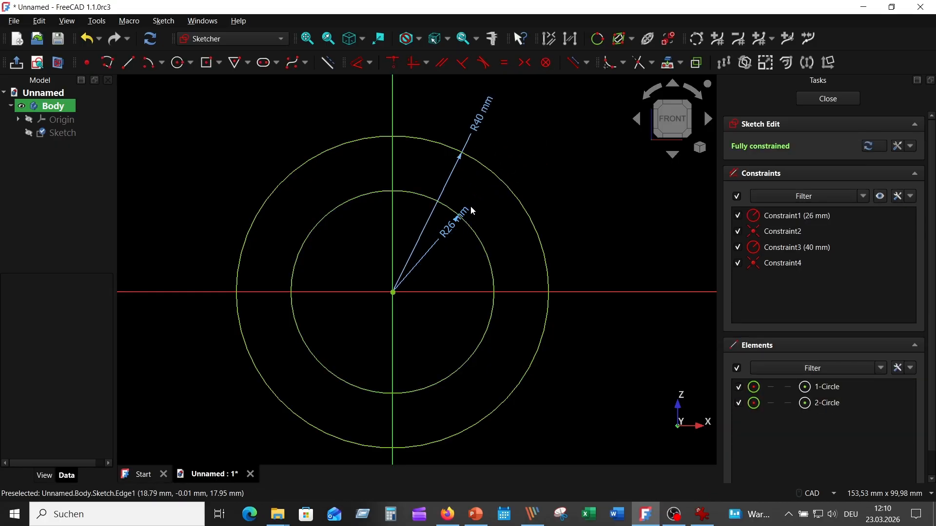
left_click_drag(461, 214, 515, 130)
scroll(499, 214, "down", 4)
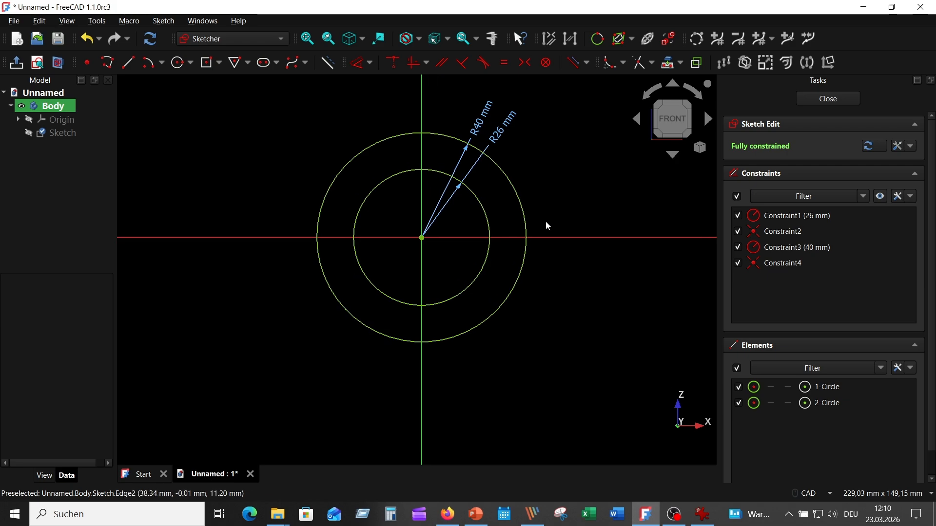
After checking the reference drawing, draw a 40 mm high centre rectangle on the horizontal axis, about 6 mm right of the origin and wider than the outer circle
left_click(702, 515)
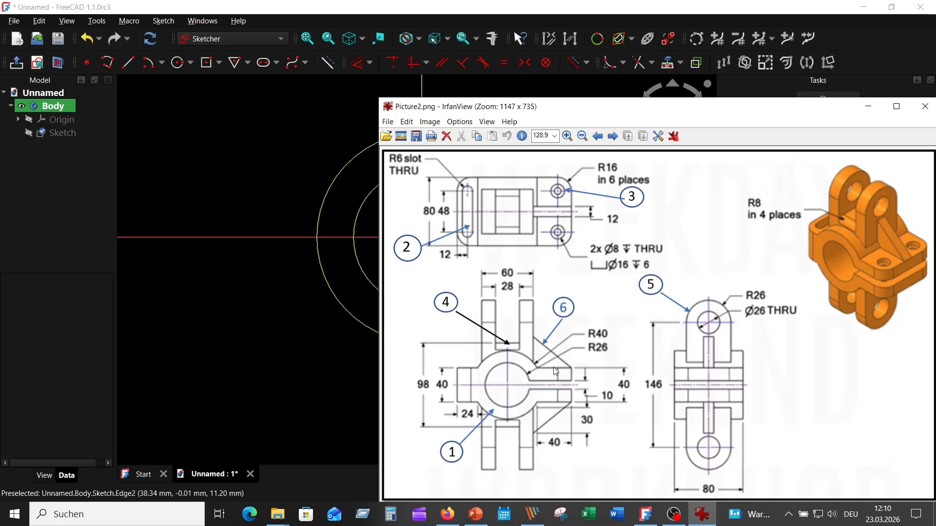
left_click(260, 318)
left_click(207, 63)
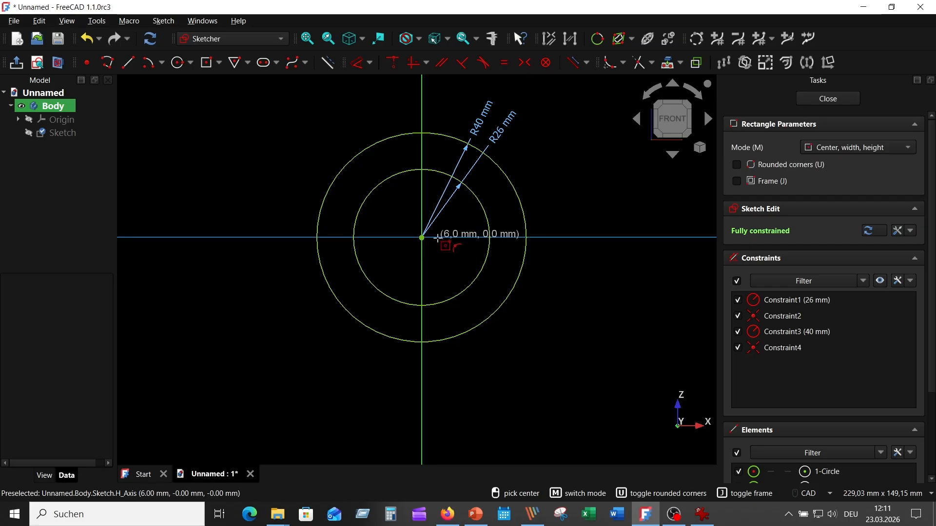
left_click(438, 238)
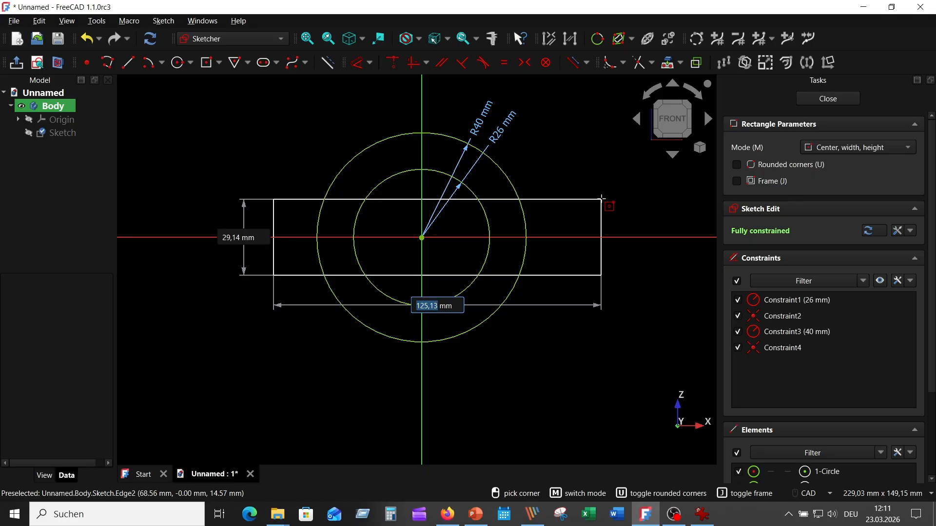
key("Tab")
type("40")
key("Tab")
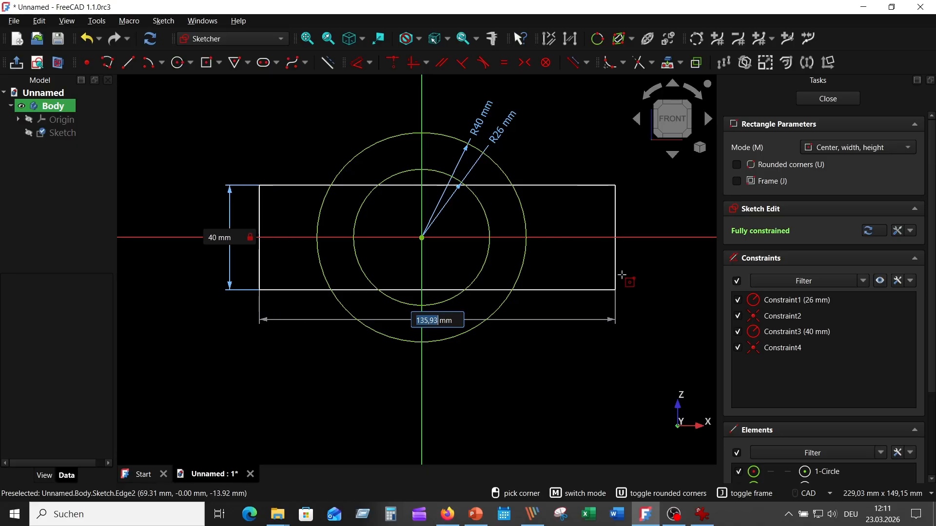
left_click(626, 279)
key("Escape")
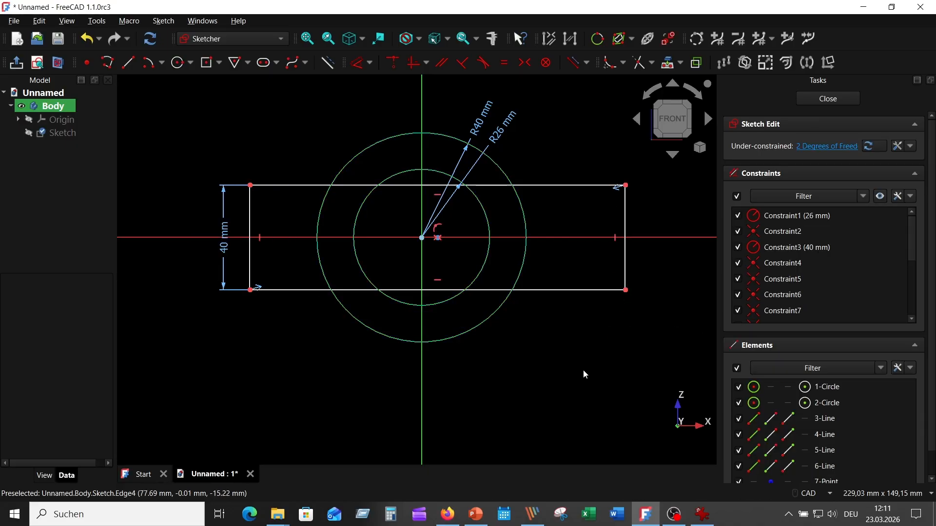
Trim away the left and right arcs of the outer circle that lie inside the rectangle
left_click(638, 62)
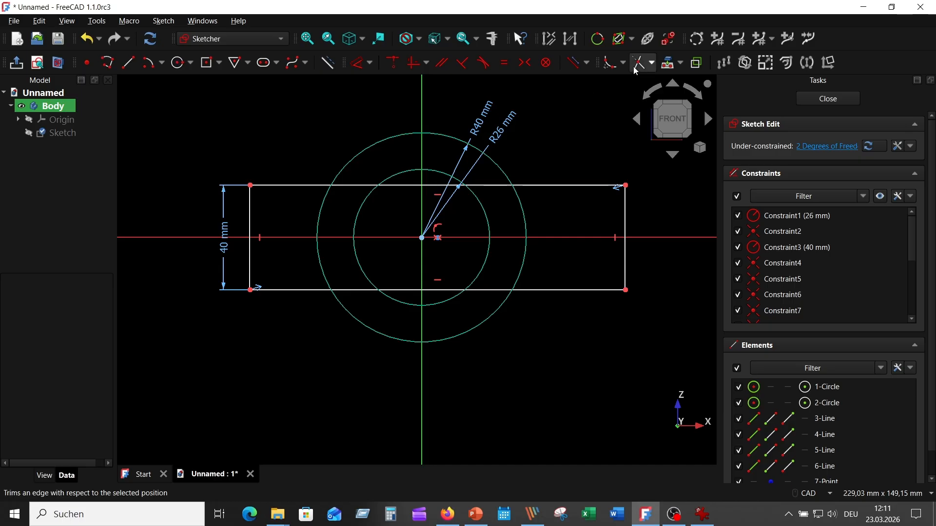
left_click(320, 216)
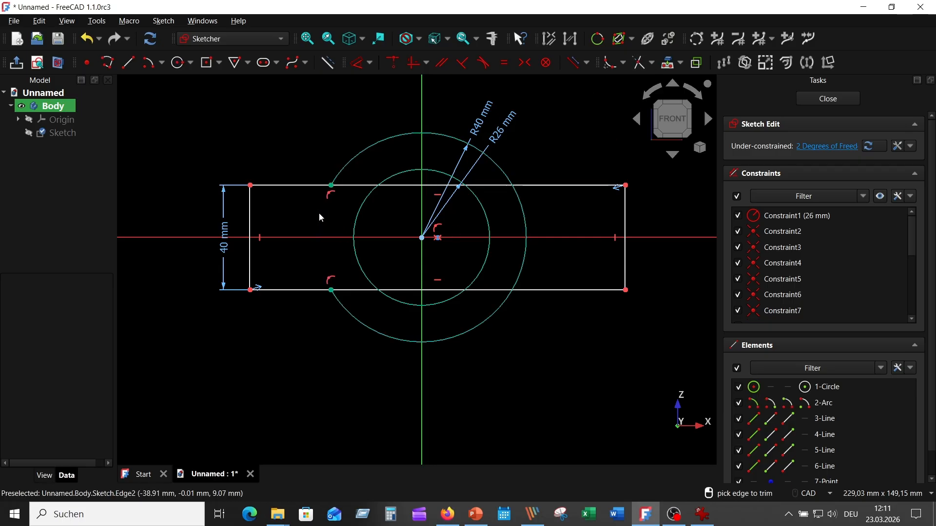
left_click(525, 221)
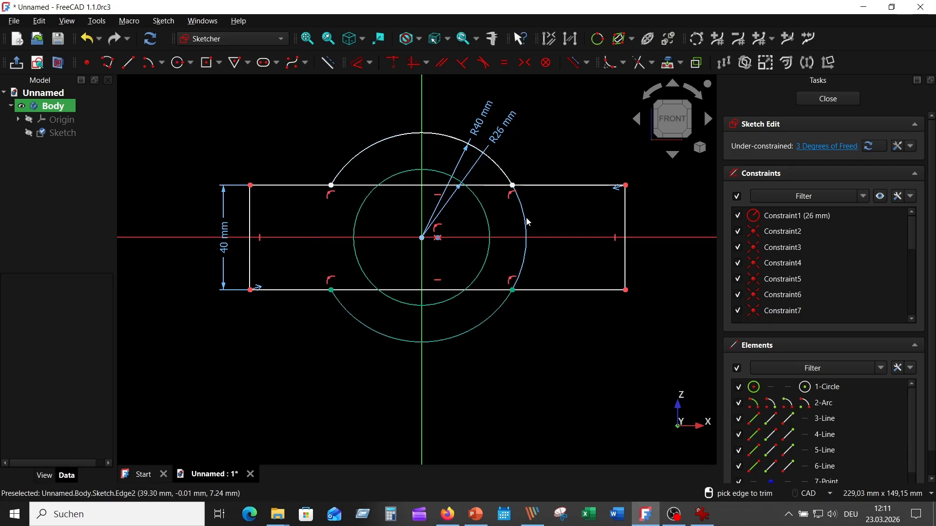
key("Escape")
Trim the rectangle's upper and lower edges inside the outer circle, leaving only the arms on both sides
left_click(646, 67)
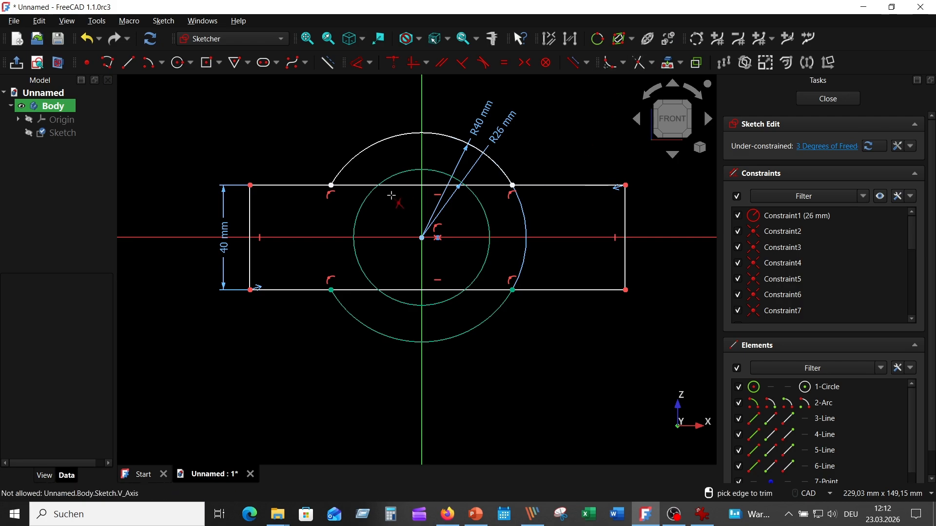
left_click(410, 186)
left_click(360, 186)
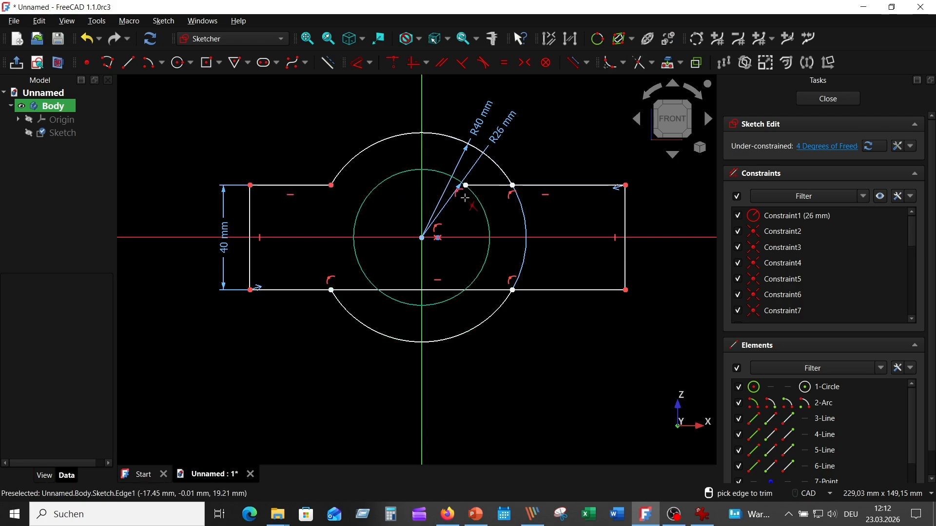
left_click(489, 185)
left_click(494, 291)
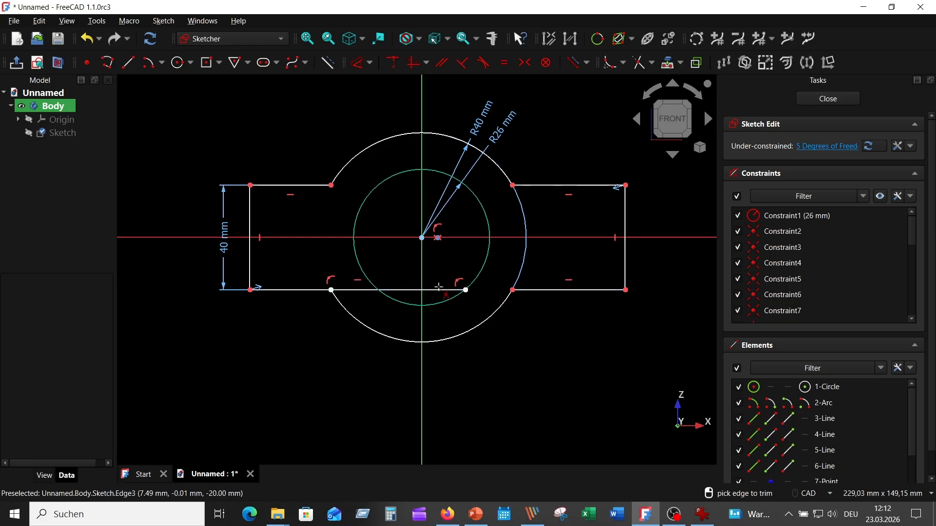
left_click(438, 290)
left_click(356, 291)
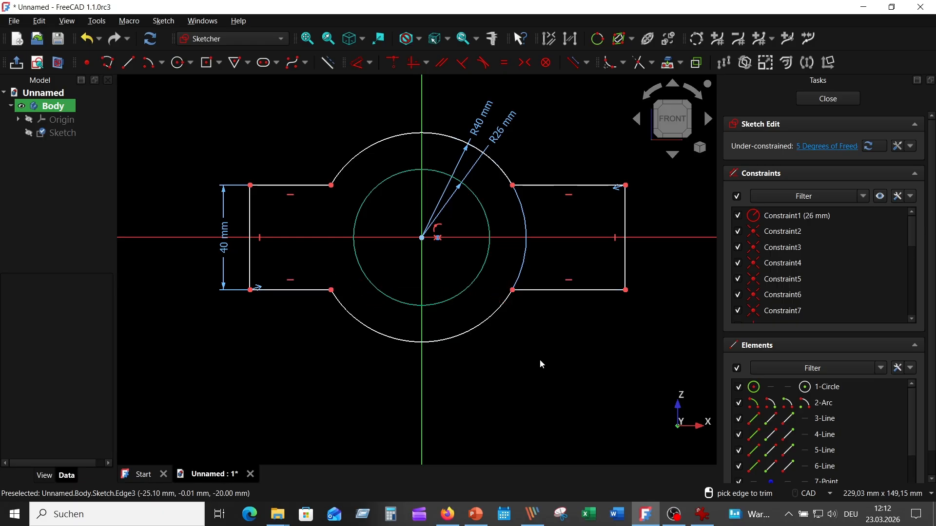
right_click(540, 358)
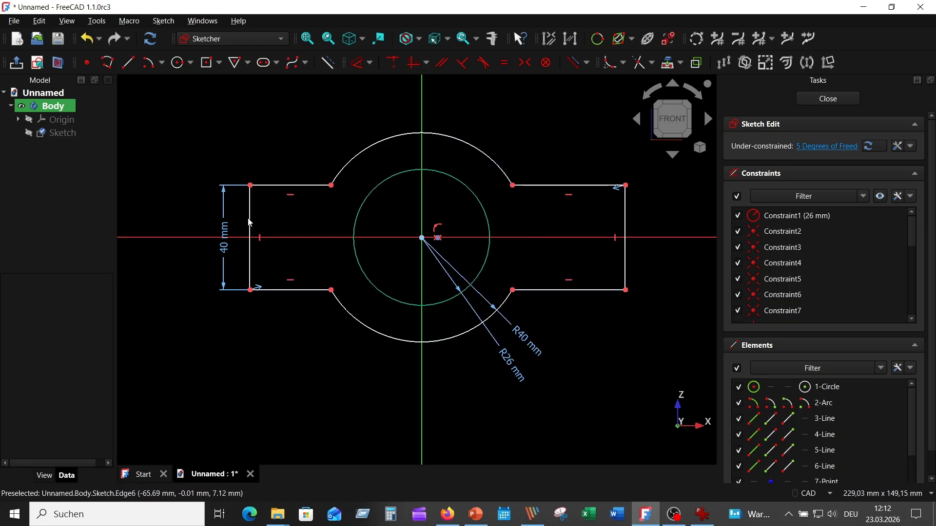
Try to apply an Equal constraint to the vertical end edges of the left and right arms
left_click_drag(250, 219, 250, 220)
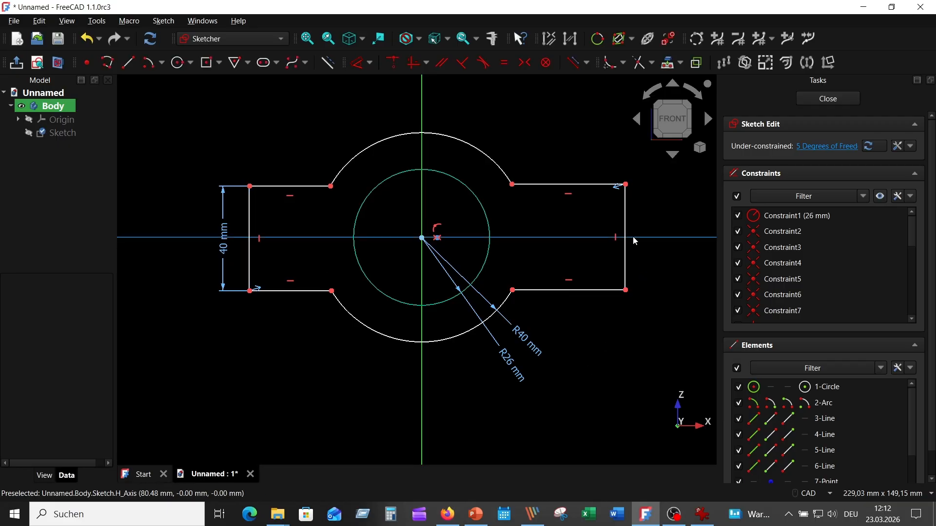
left_click(625, 278)
left_click(504, 64)
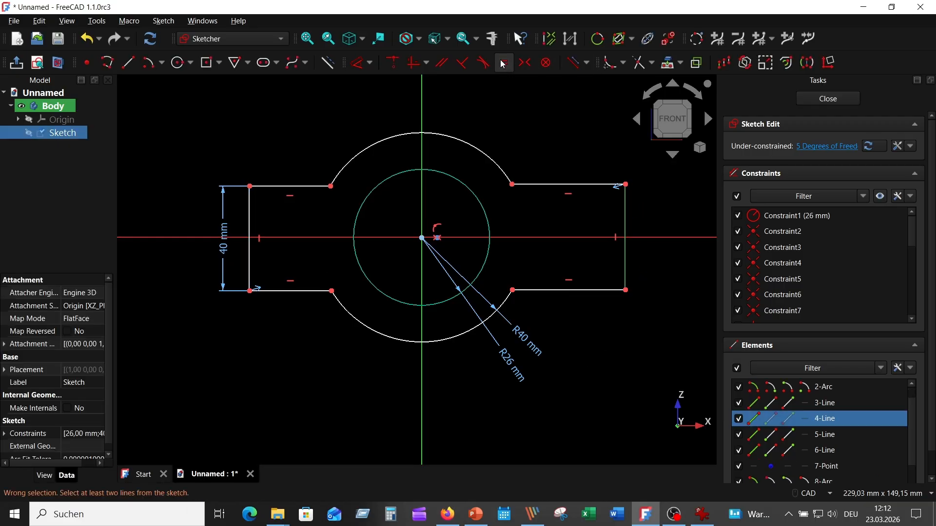
Try to make the left arm's two outer corner points symmetric about the horizontal axis
left_click(250, 291)
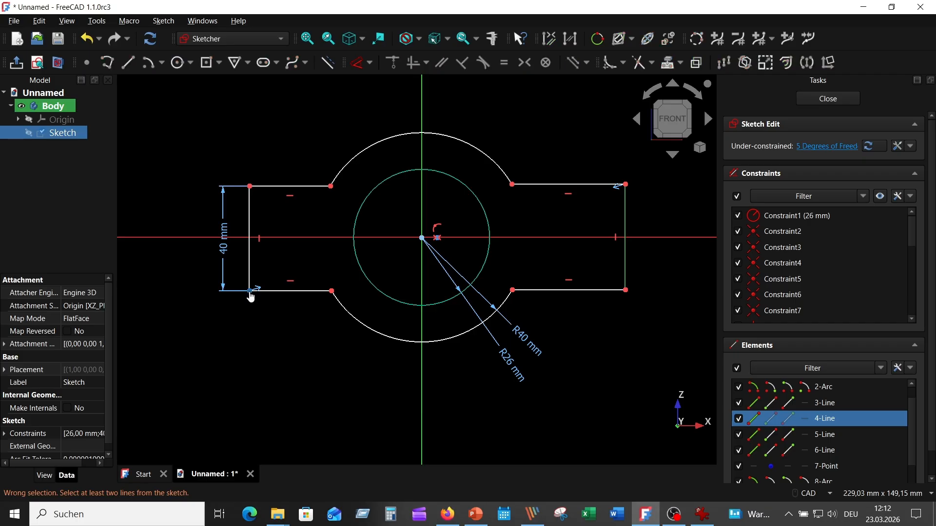
left_click(250, 191)
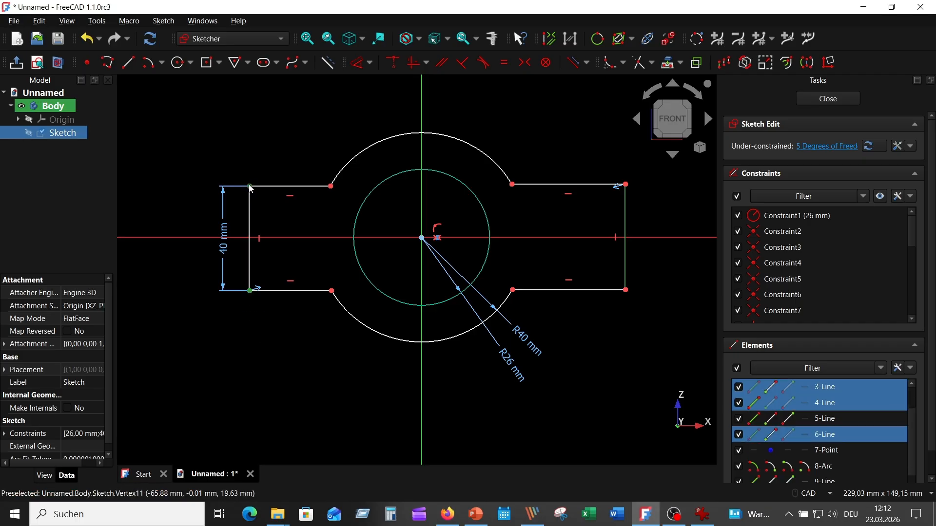
left_click(525, 62)
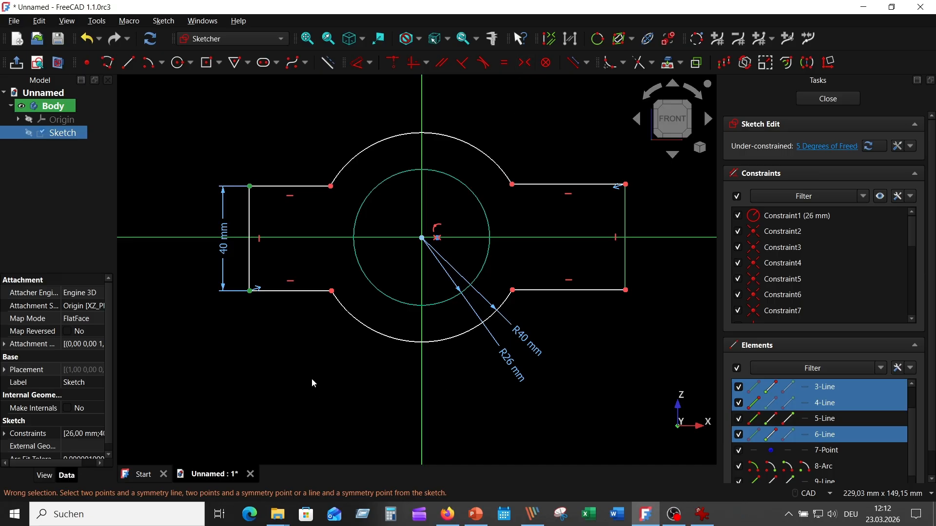
Dimension the left arm's upper horizontal edge with a length of 40 mm
left_click(359, 67)
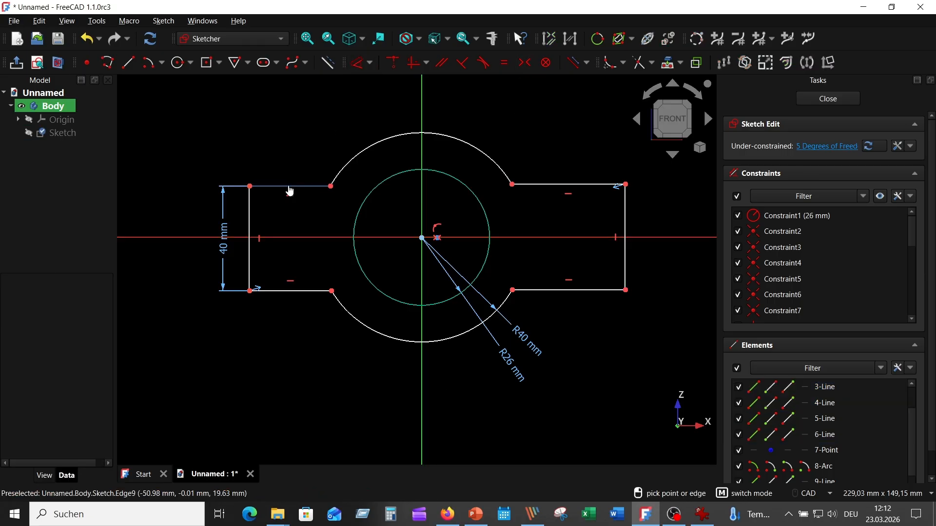
left_click(292, 186)
left_click(295, 157)
type("40")
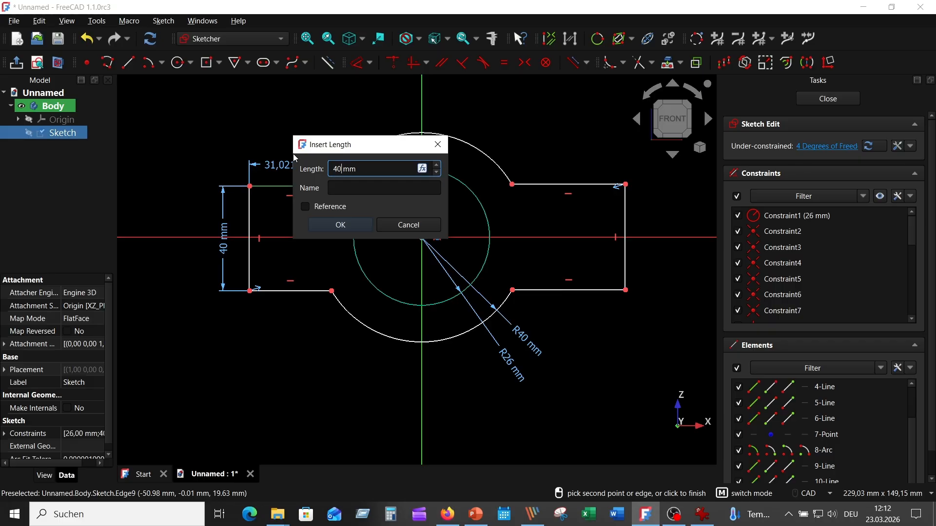
key("Return")
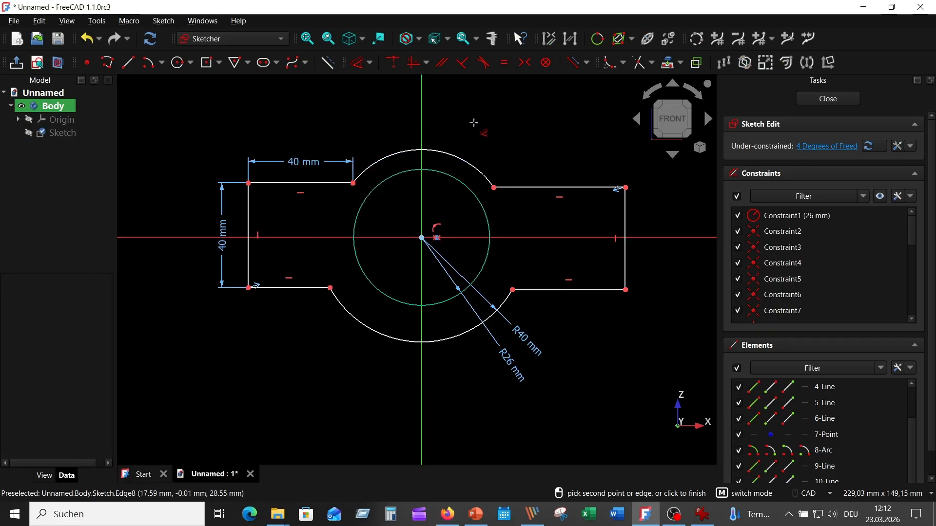
Dimension the upper outer arc with a radius of 40 mm
left_click(467, 149)
left_click(490, 108)
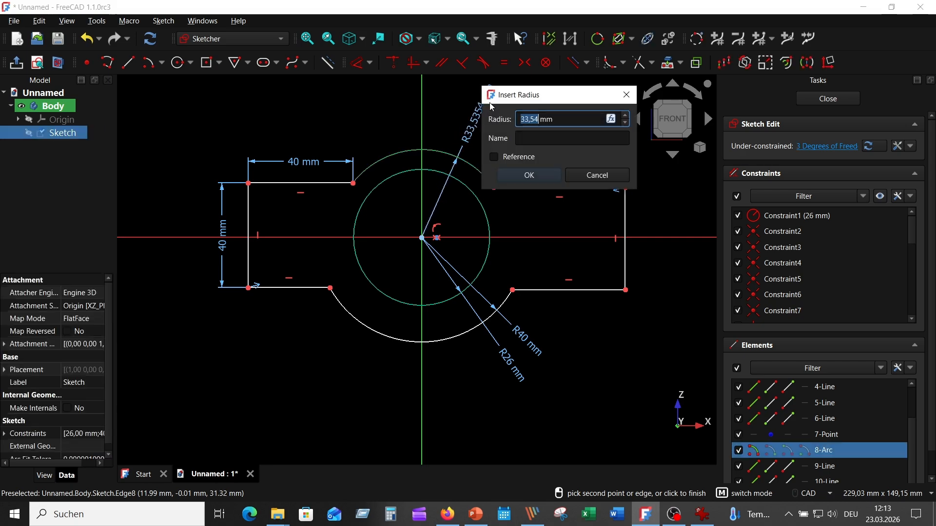
type("40")
key("Return")
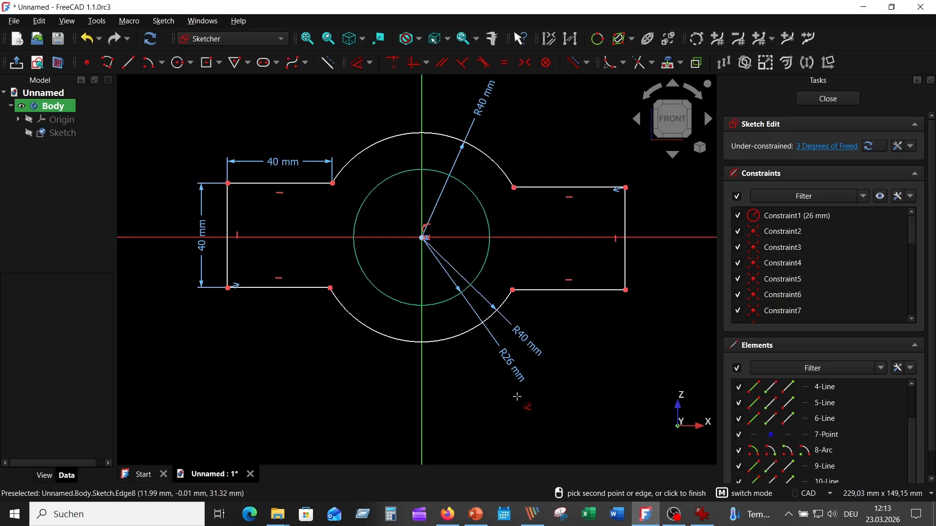
key("Escape")
Apply an Equal constraint to the left arm's upper and lower horizontal edges
left_click(266, 287)
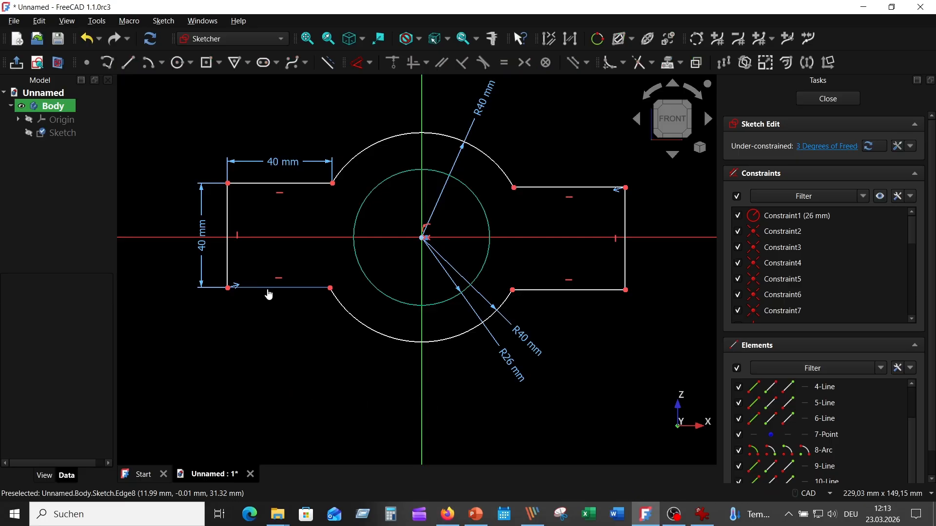
left_click(278, 183)
left_click(504, 63)
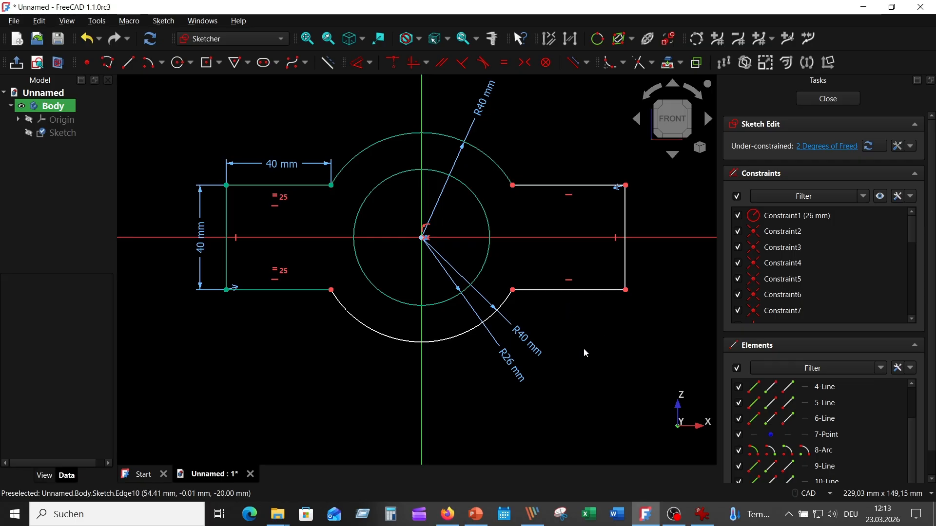
Apply Equal constraints so the right arm's upper edge matches the left arm's upper edge and its lower edge matches its upper edge
left_click(701, 514)
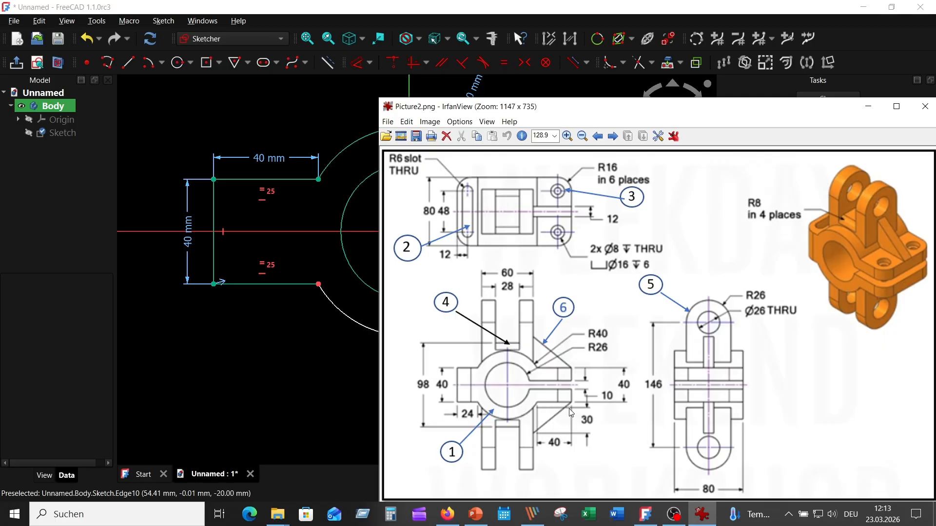
left_click(256, 345)
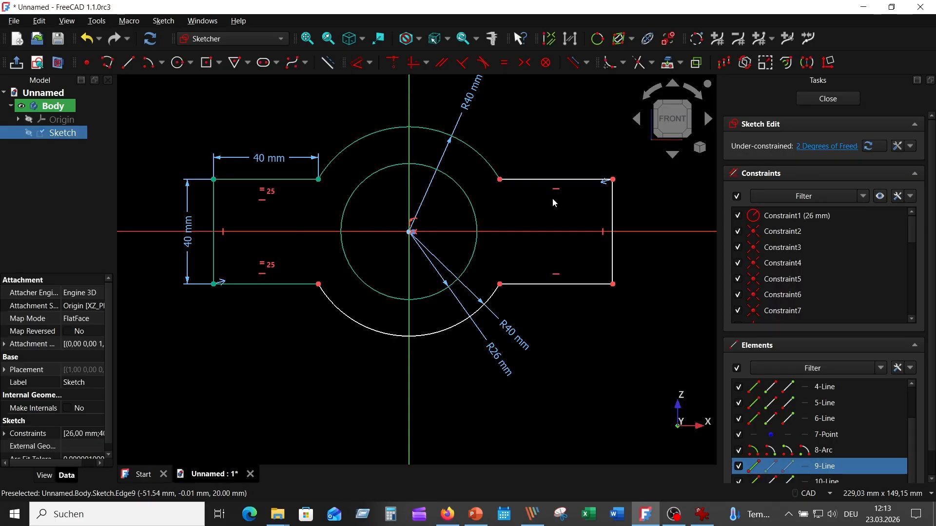
left_click(556, 180)
left_click(504, 62)
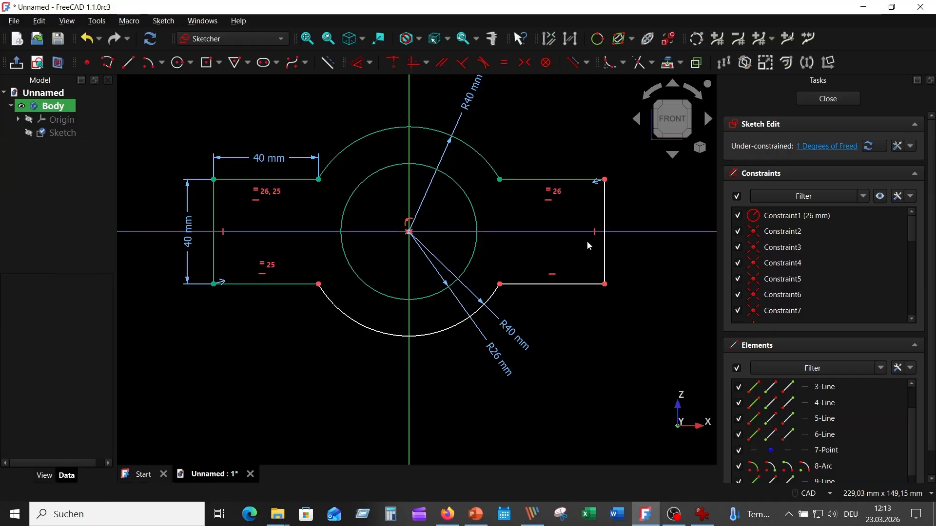
left_click(537, 179)
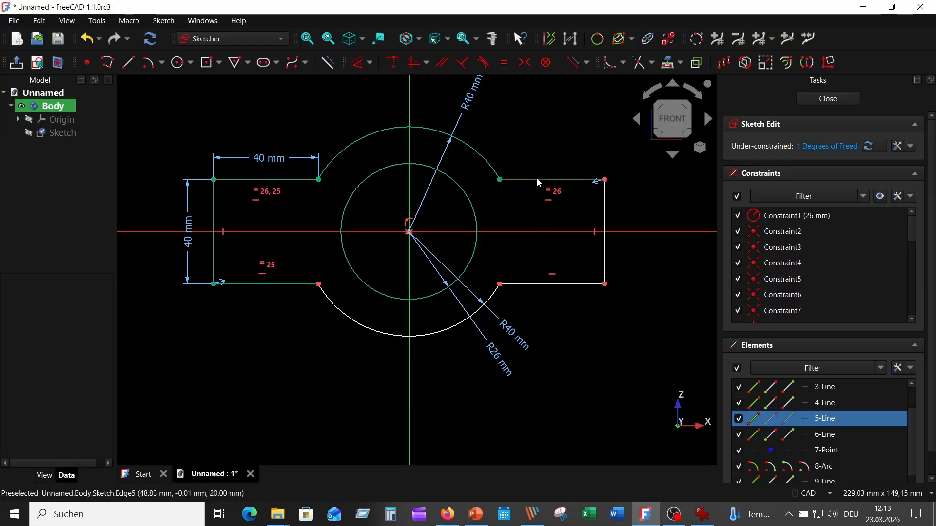
left_click(551, 284)
left_click(504, 62)
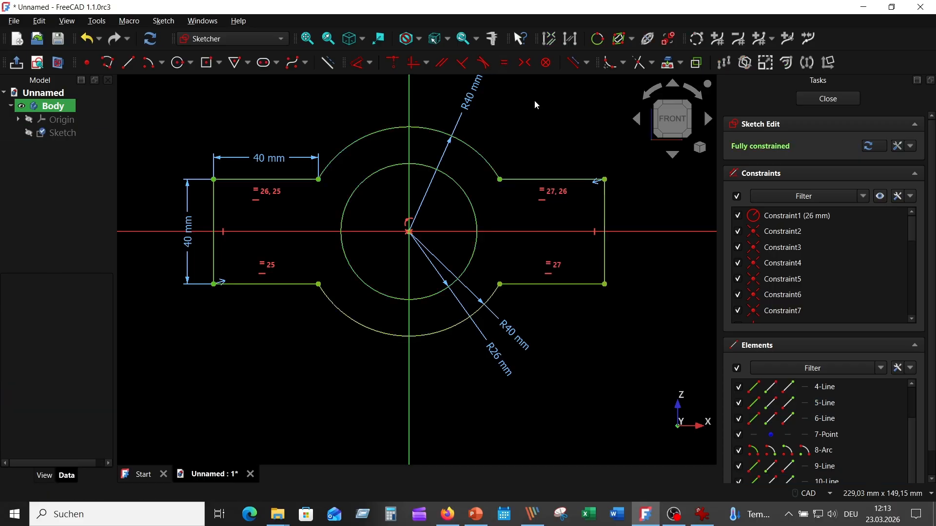
Draw a centred rectangle 10 mm high on the horizontal axis, running from inside the inner circle to beyond the right arm's end
left_click(702, 515)
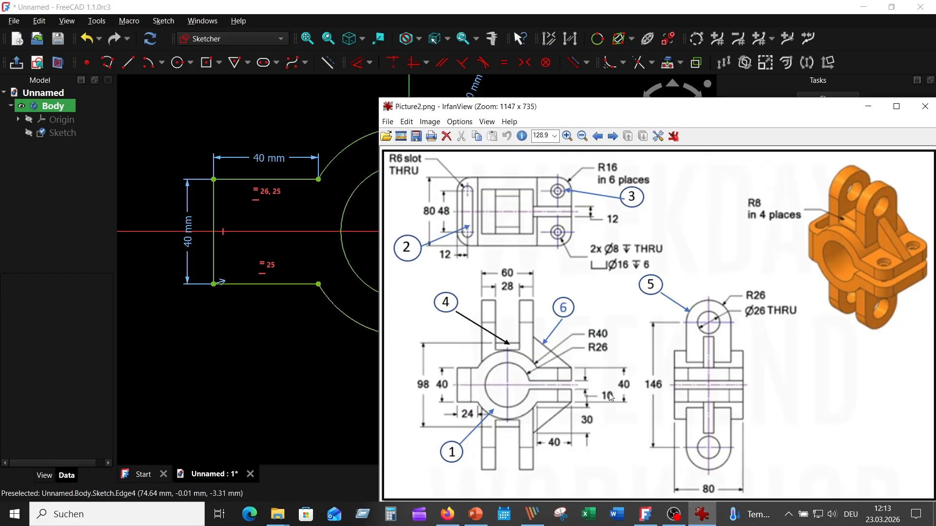
left_click(817, 405)
key("Escape")
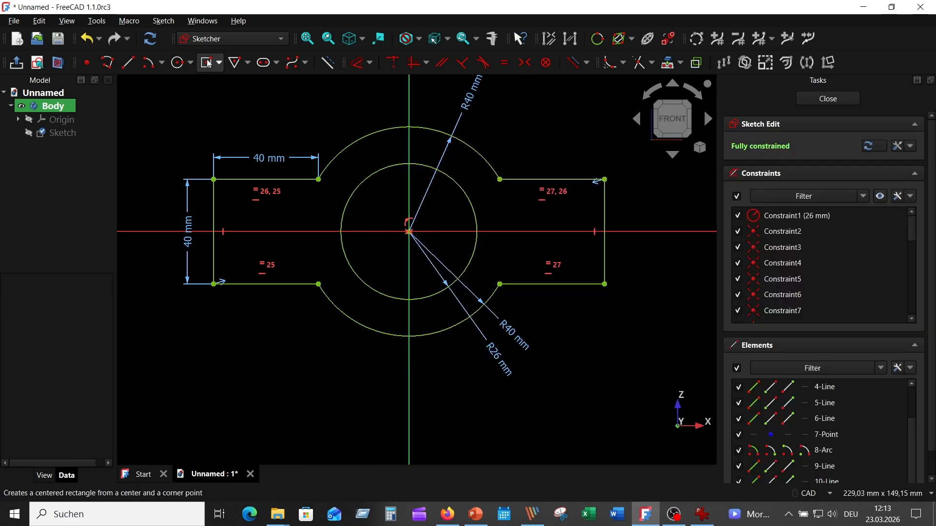
left_click(223, 65)
left_click(234, 94)
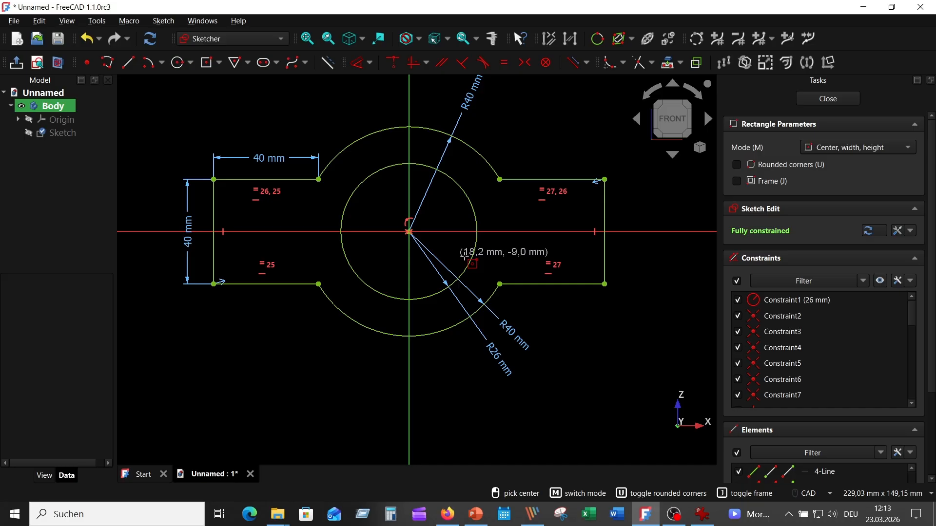
left_click(522, 232)
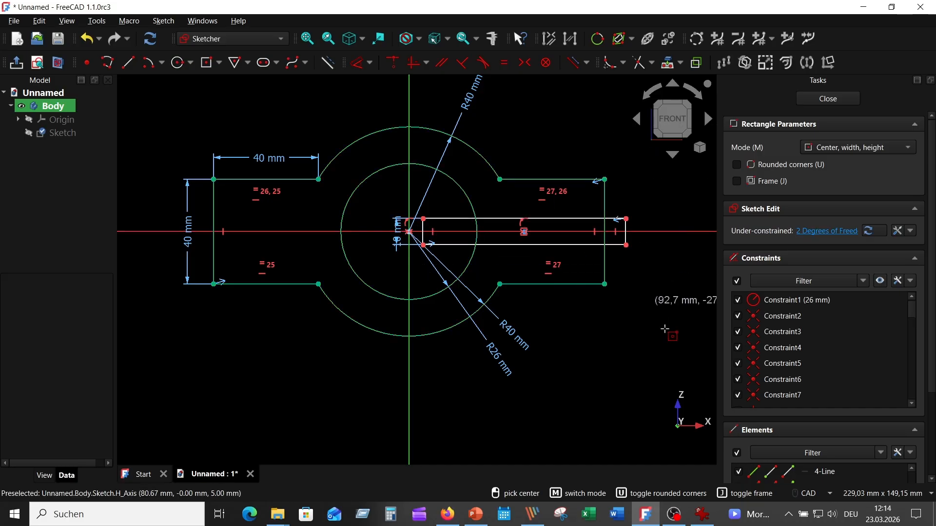
left_click(619, 341)
Trim the slot rectangle's part beyond the right arm and open the arm's end edge between the slot lines
scroll(612, 348, "up", 2)
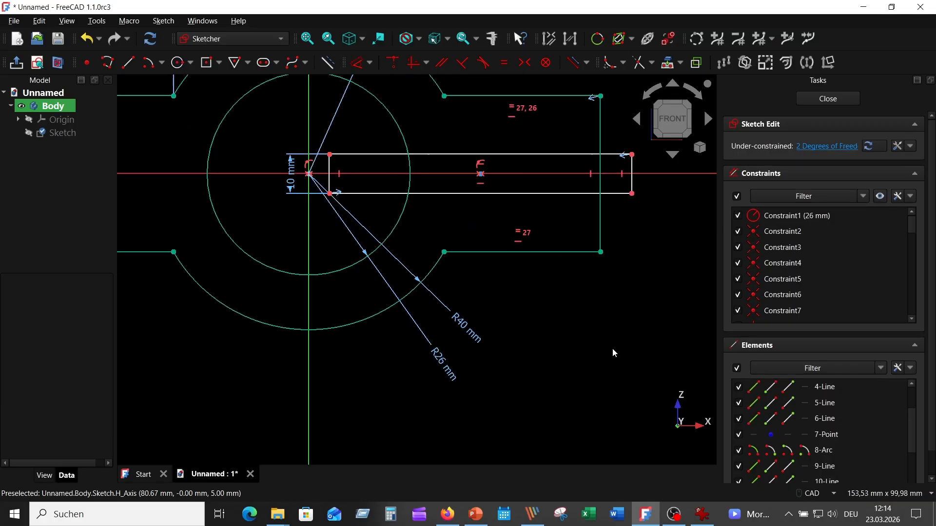
left_click(639, 63)
left_click(632, 168)
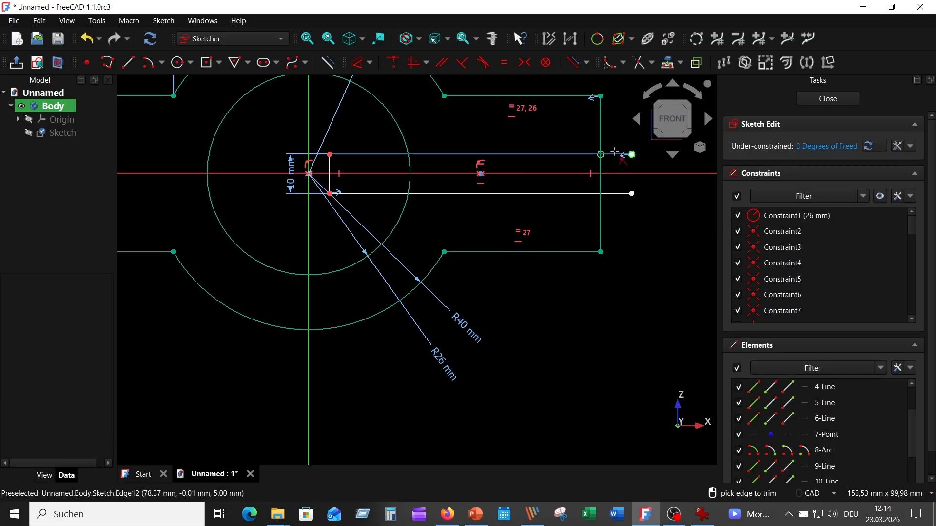
left_click(615, 155)
left_click(615, 194)
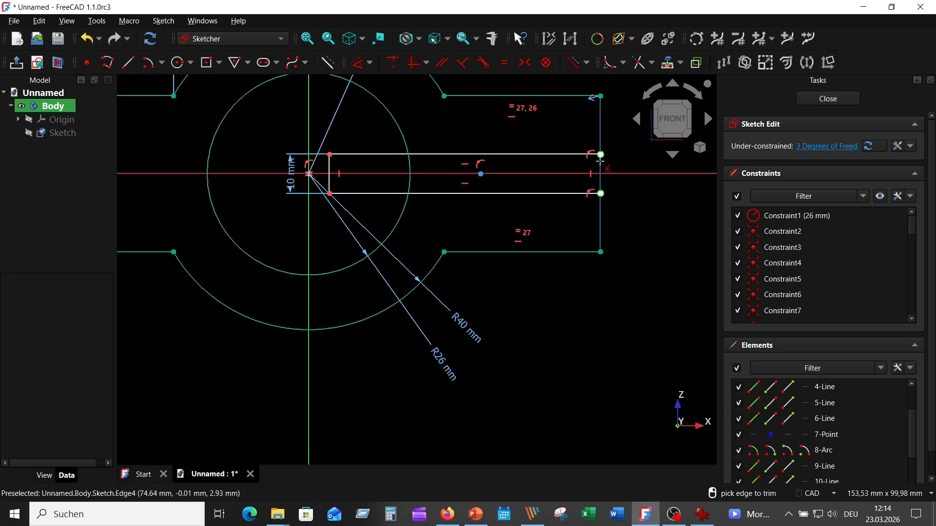
left_click(600, 164)
Trim the slot rectangle's part inside the inner circle and the circle segment between the slot lines
left_click(332, 170)
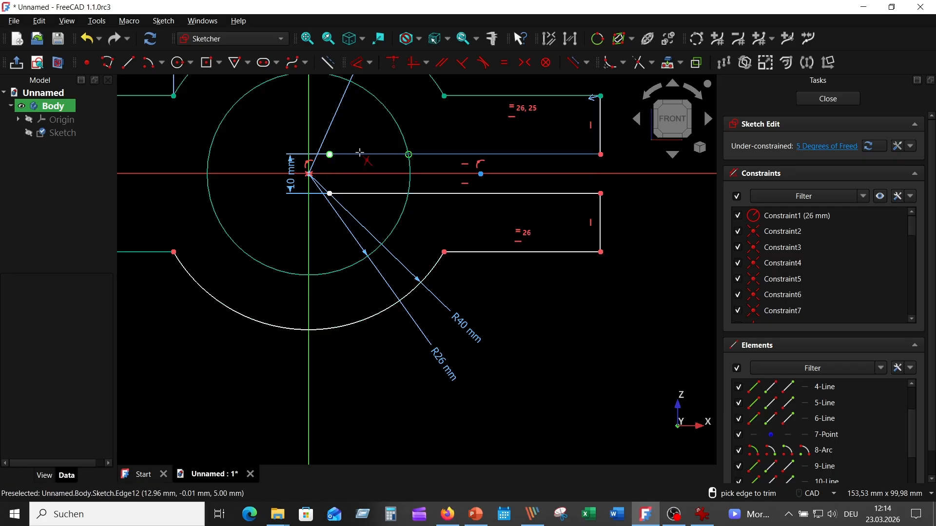
left_click(361, 155)
left_click(358, 193)
left_click(408, 178)
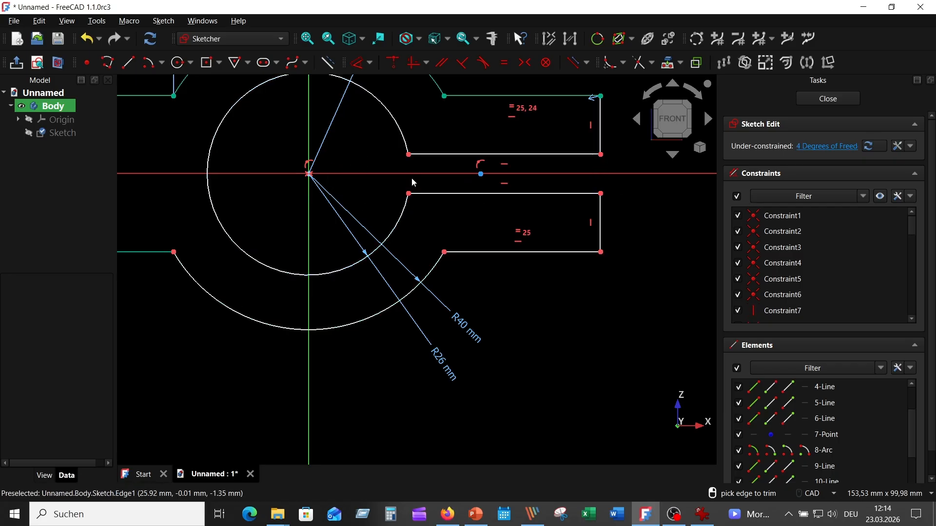
right_click(594, 325)
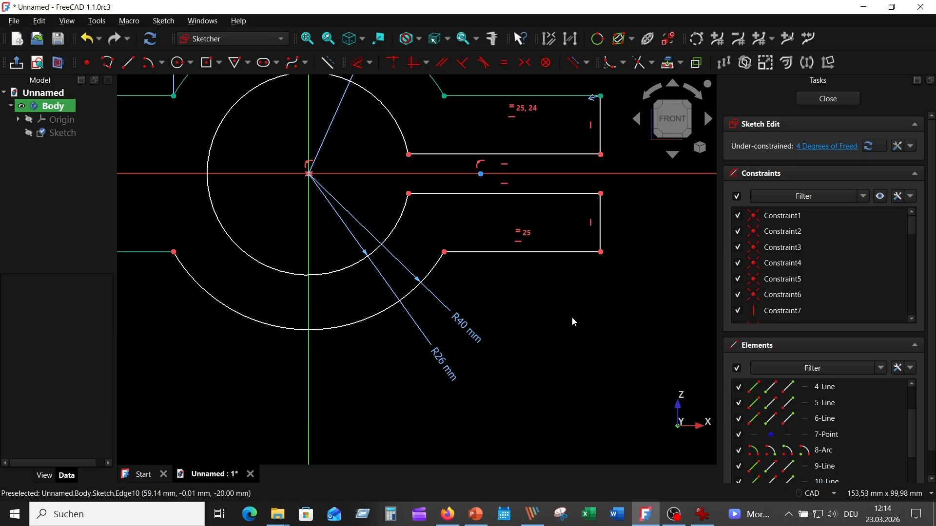
Apply Equal constraints to the right arm's two short vertical end edges and to the slot's two horizontal edges
middle_click_drag(572, 320, 565, 349)
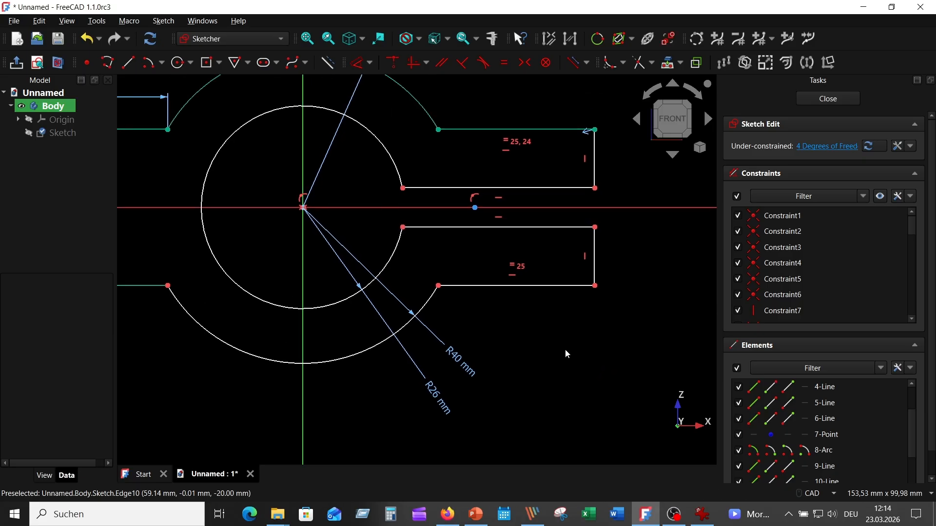
left_click(595, 255)
left_click(595, 154)
left_click(504, 63)
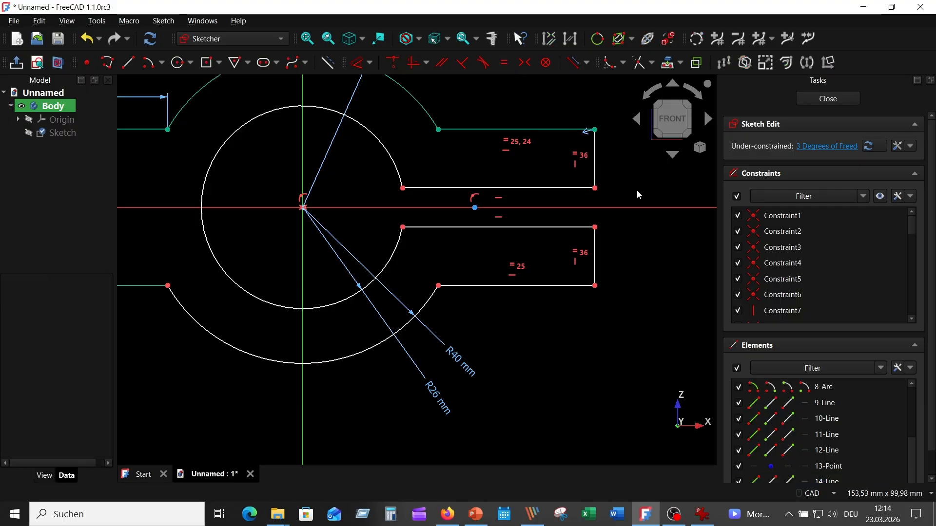
left_click(496, 227)
left_click(505, 188)
left_click(511, 58)
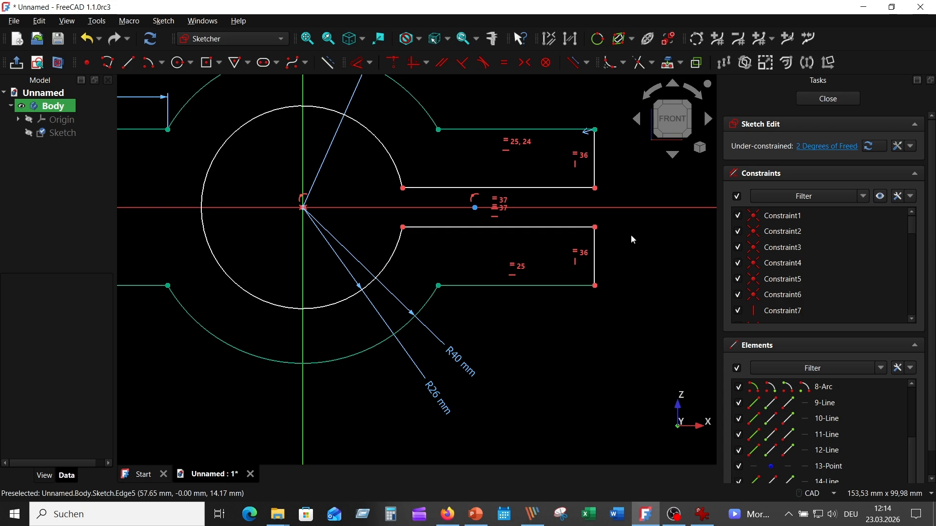
Dimension the right arm's upper vertical end edge with a length of 15 mm
left_click(402, 188)
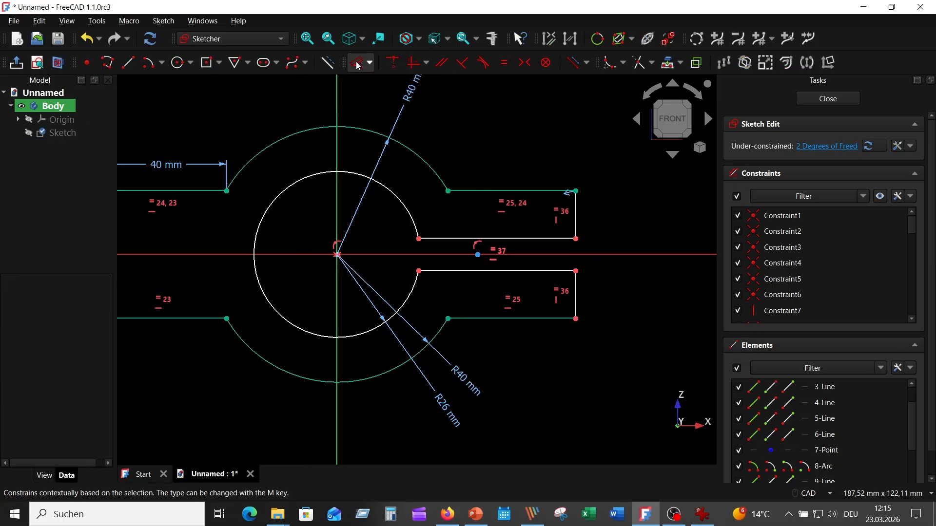
left_click(359, 63)
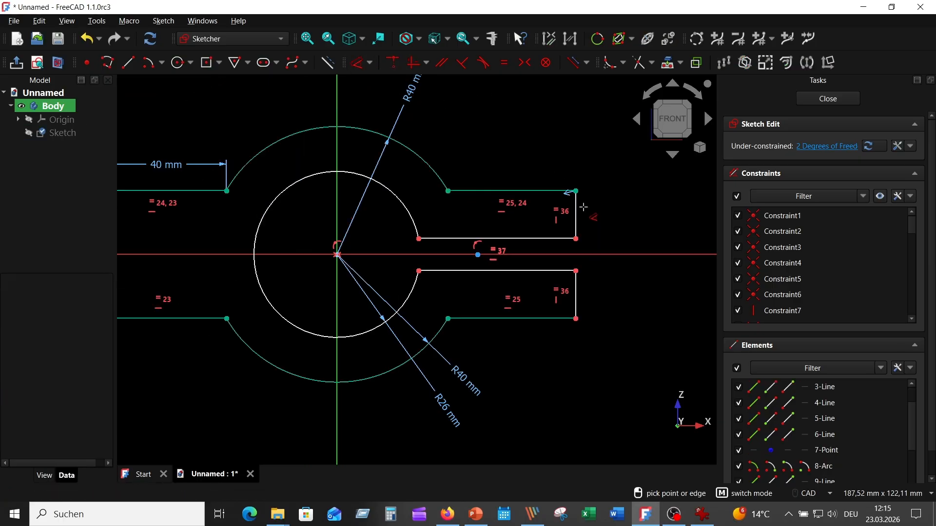
left_click(577, 214)
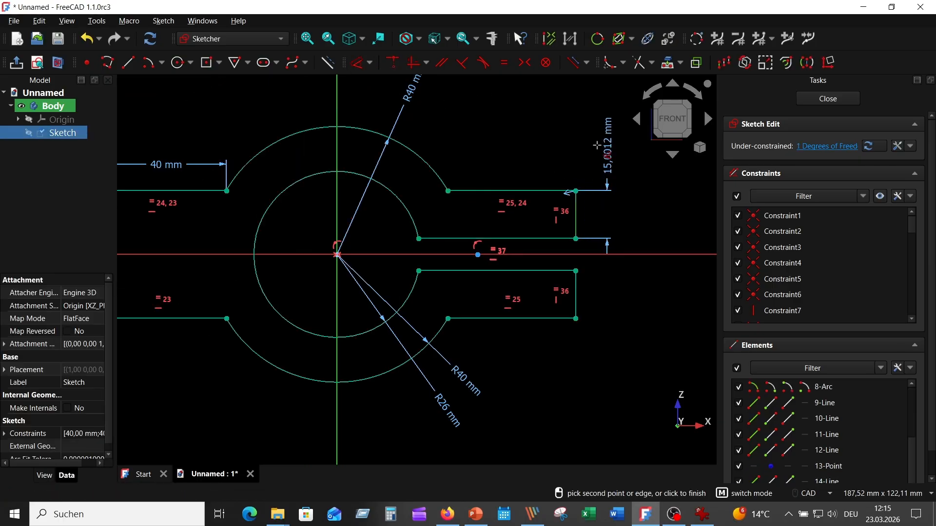
left_click(602, 157)
type("15")
key("Return")
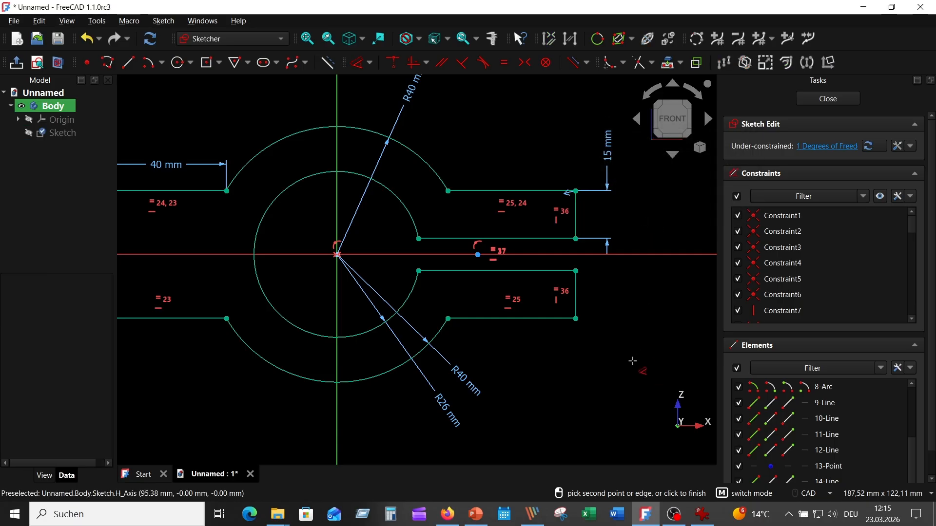
mouse_move(560, 375)
middle_mouse_down()
mouse_move(598, 335)
mouse_move(591, 354)
middle_mouse_up()
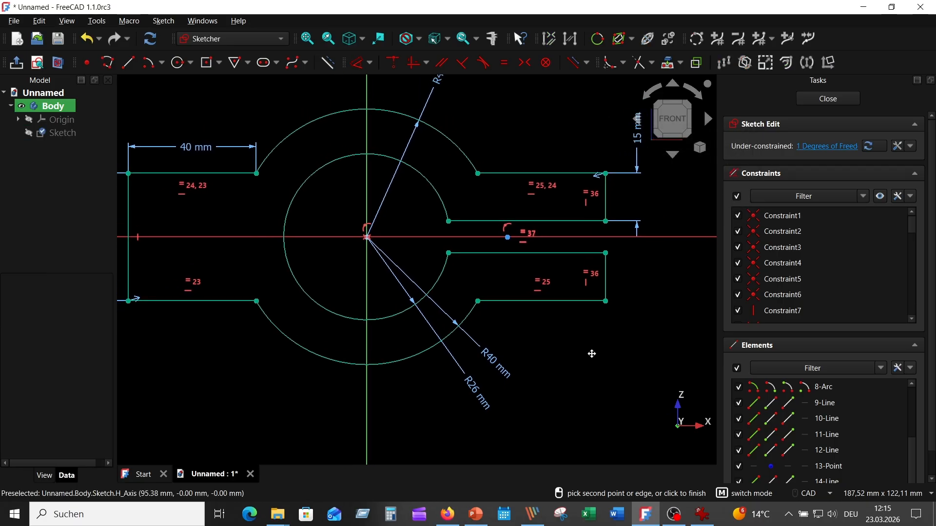
right_click(585, 358)
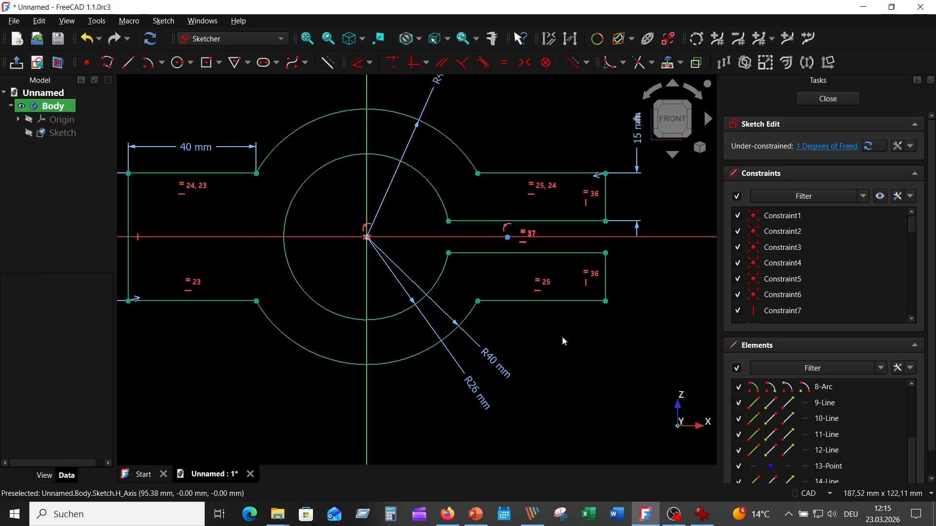
Delete the slot rectangle's leftover centre point and close the sketch
left_click(508, 237)
key("Delete")
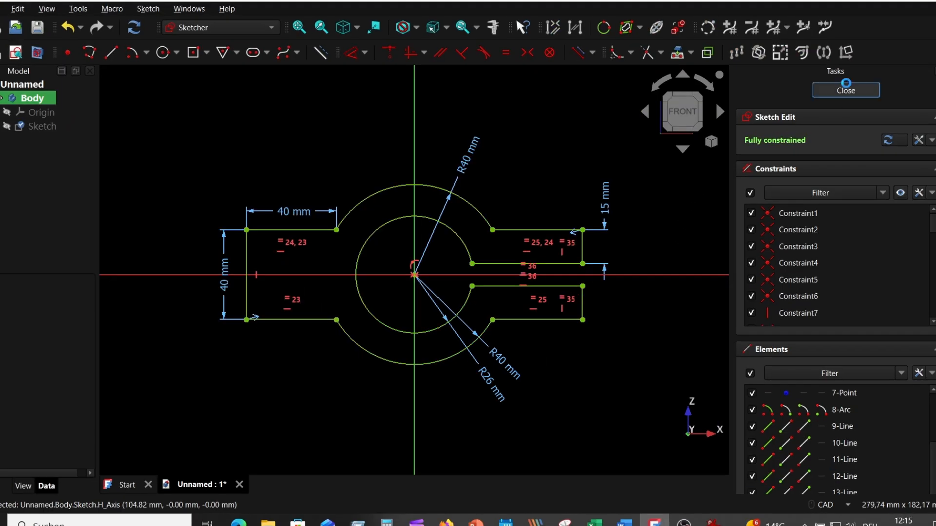
left_click(845, 90)
Pad the clamp profile sketch in Symmetric mode with a length of 80 mm
middle_click_drag(562, 151, 551, 151)
scroll(551, 150, "down", 1)
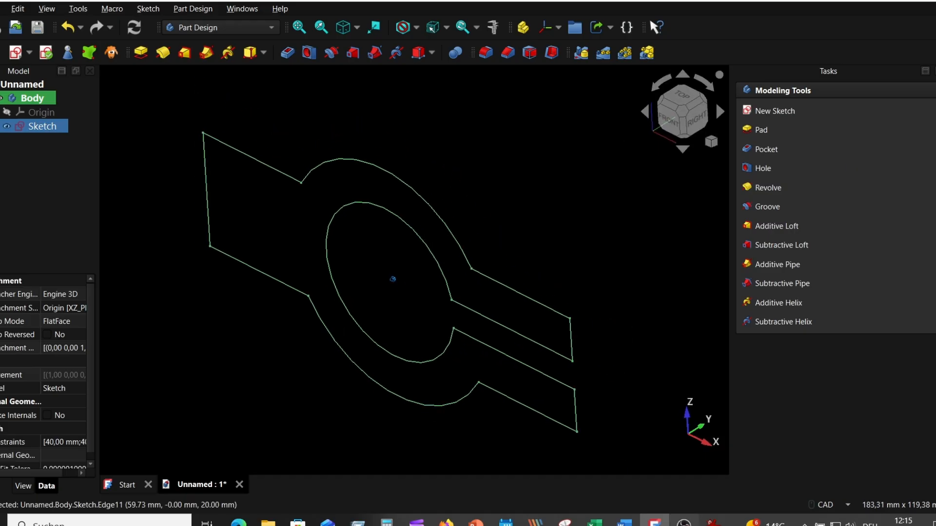
left_click(713, 522)
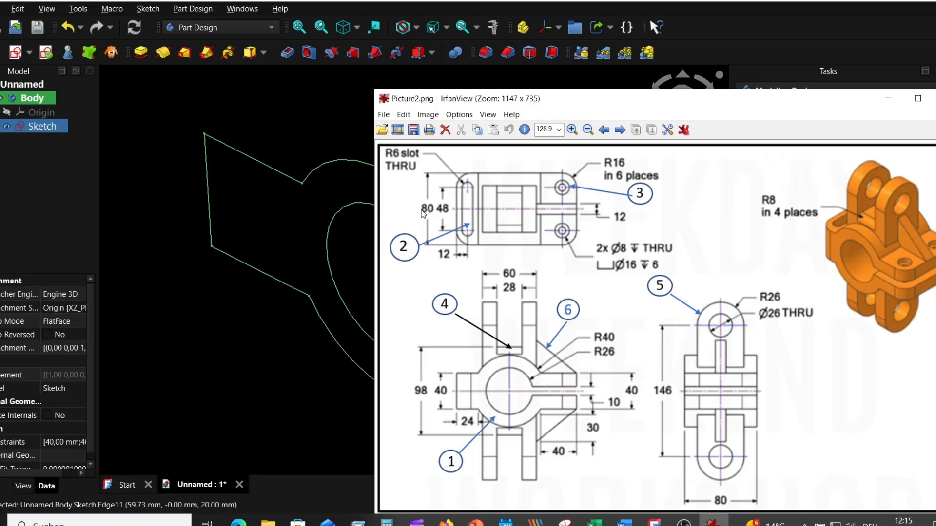
left_click(168, 312)
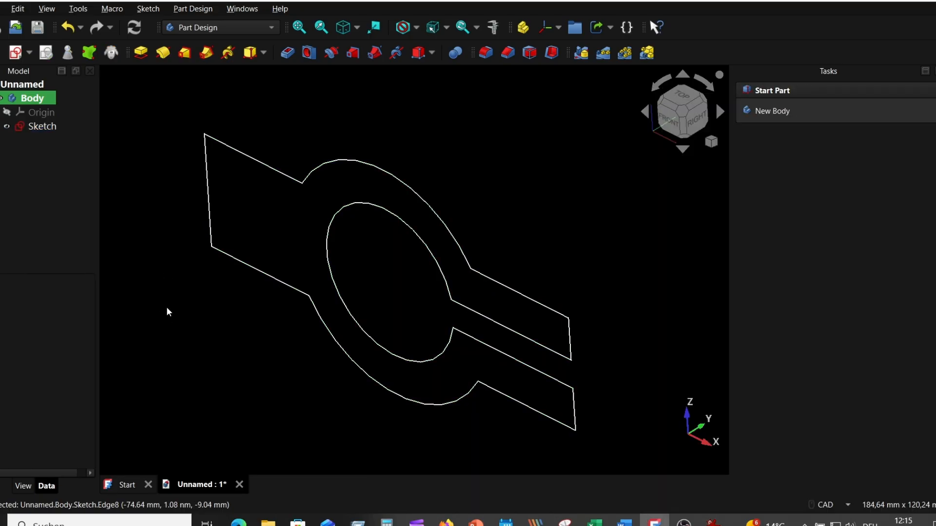
left_click(42, 126)
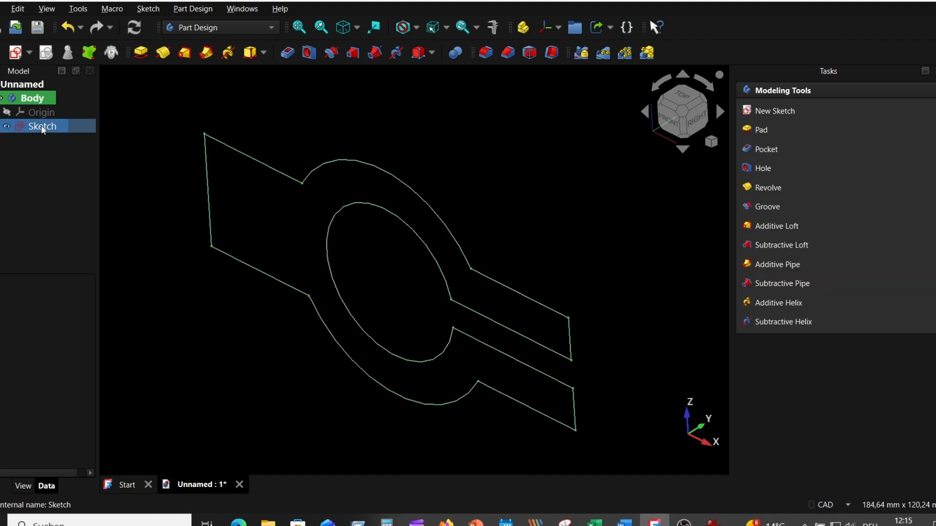
left_click(140, 54)
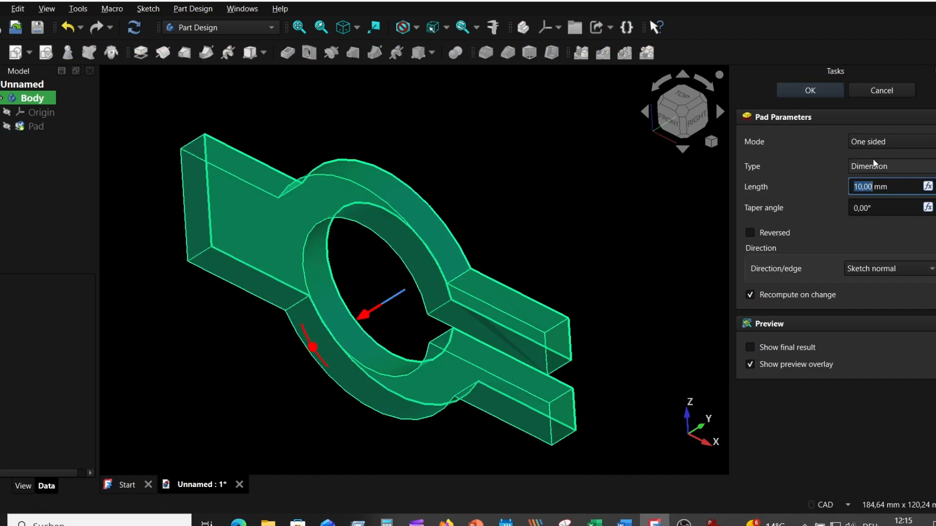
left_click(882, 141)
left_click(881, 174)
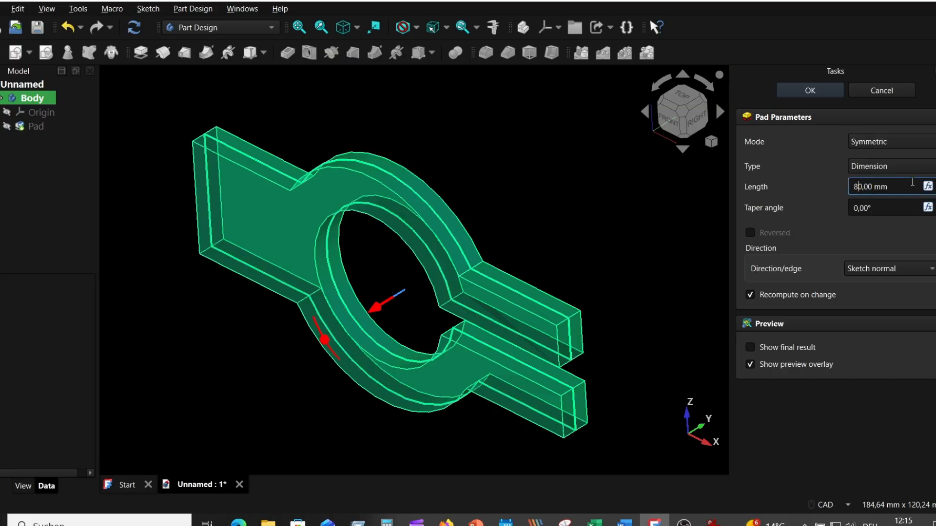
left_click(810, 91)
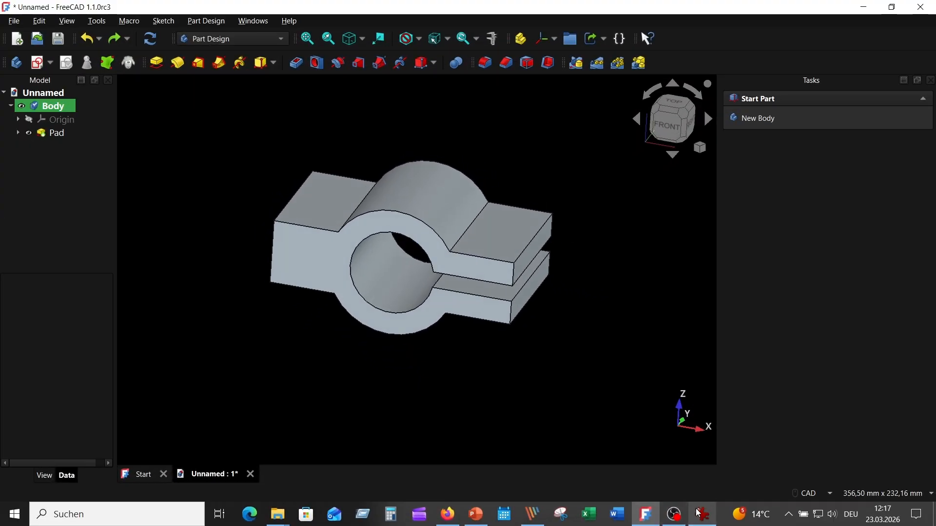
Fillet the four vertical end edges of the split right arm and the two of the left arm with a 12 mm radius
left_click(701, 514)
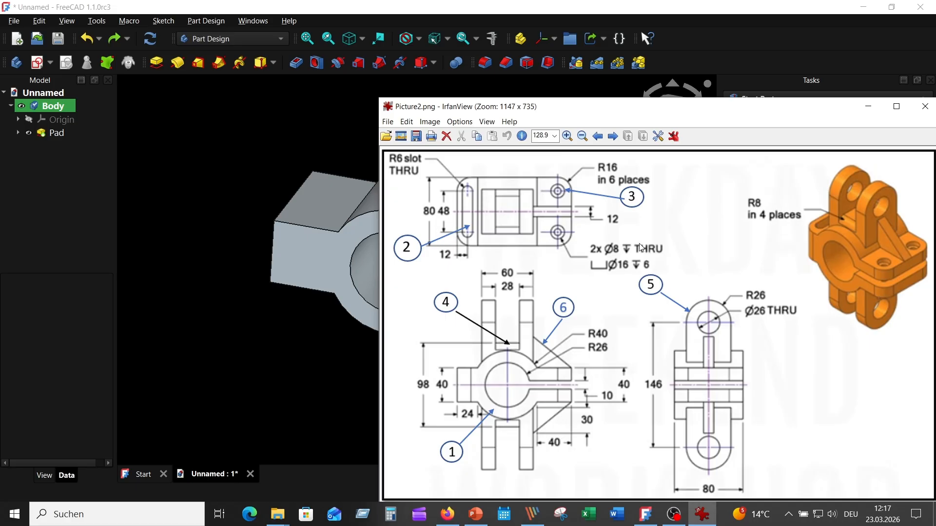
left_click(271, 327)
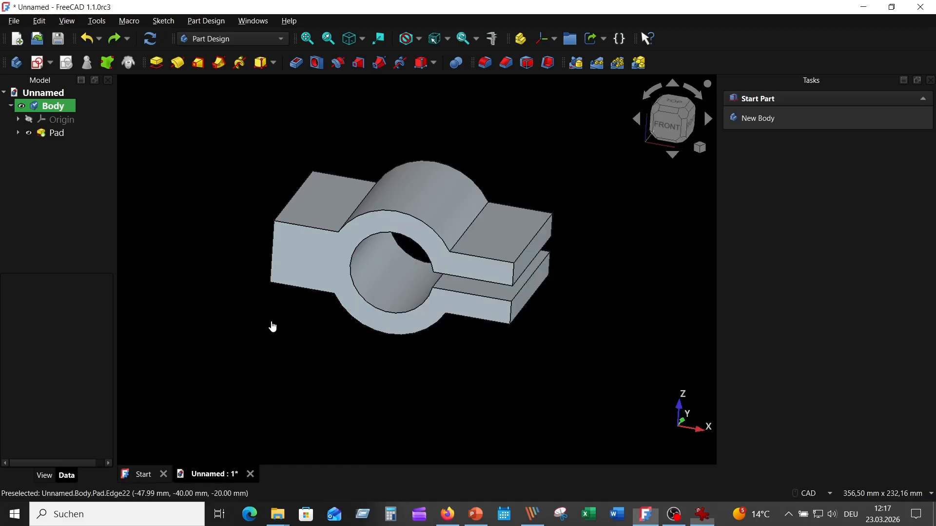
left_click(486, 64)
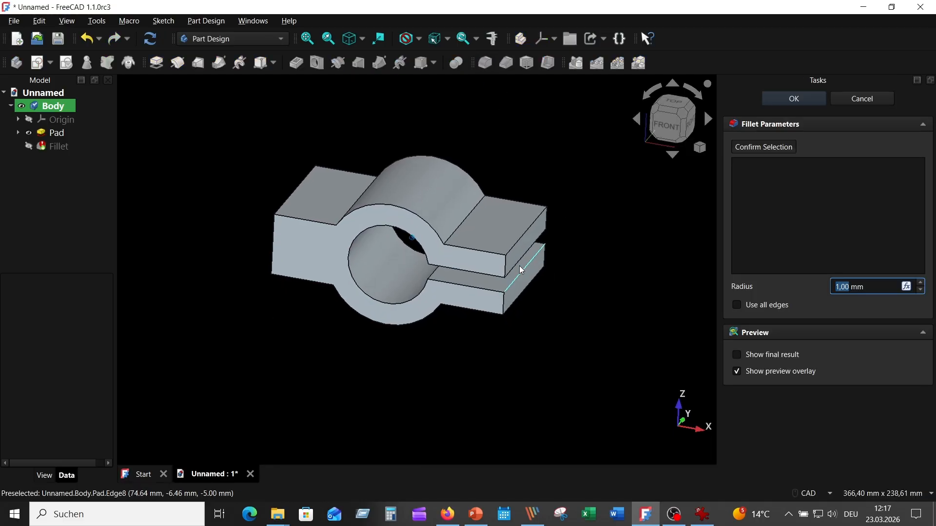
left_click(492, 267)
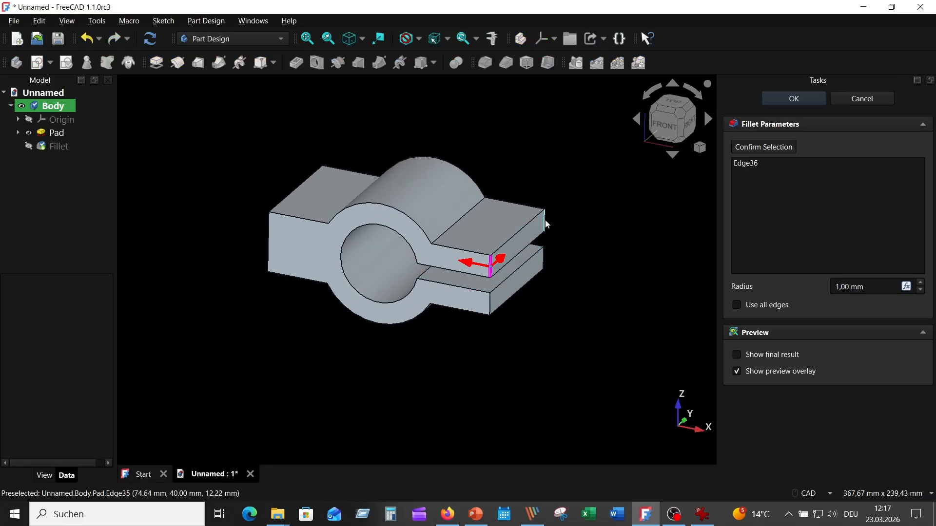
left_click(544, 220)
left_click(545, 263)
left_click(491, 305)
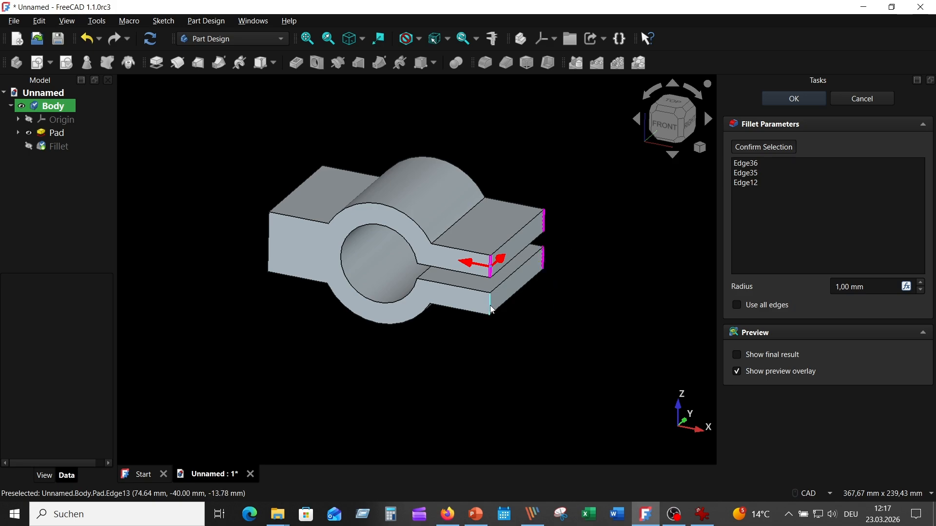
middle_click_drag(560, 391, 435, 323)
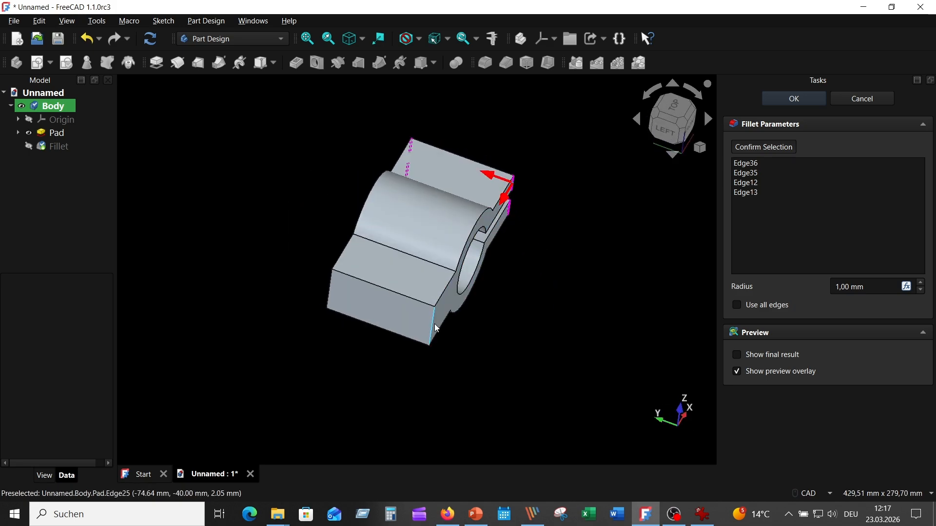
left_click(434, 324)
left_click(329, 287)
middle_click_drag(396, 372, 453, 373)
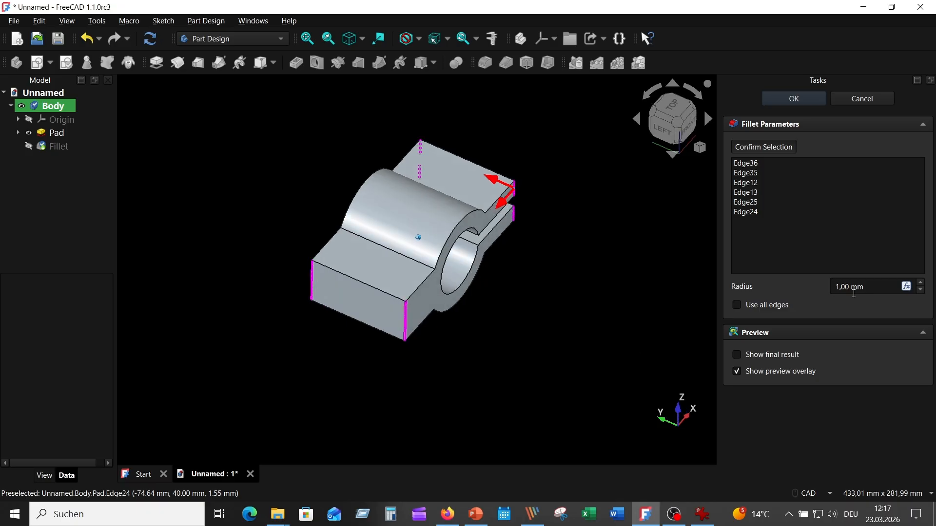
left_click_drag(869, 288, 788, 282)
type("12")
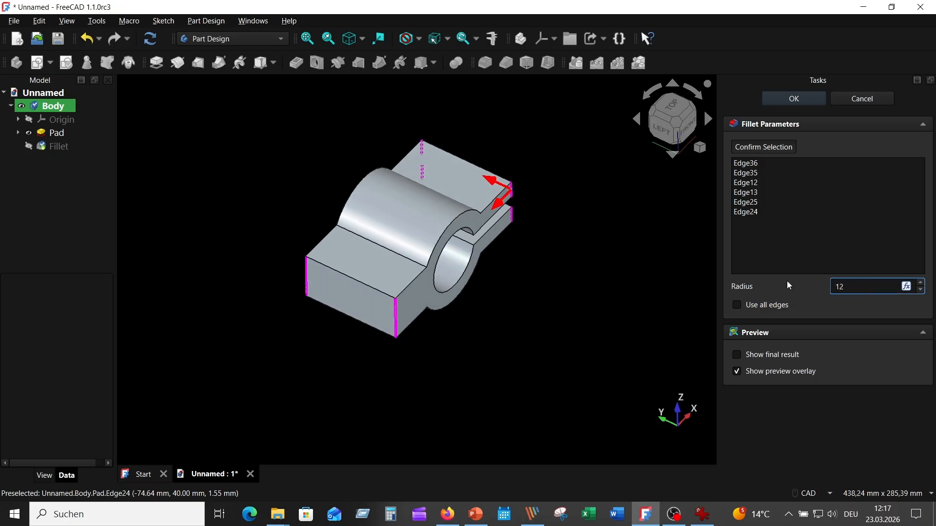
key("Return")
Create a new sketch on the left arm's flat top face
middle_click_drag(668, 229, 554, 196)
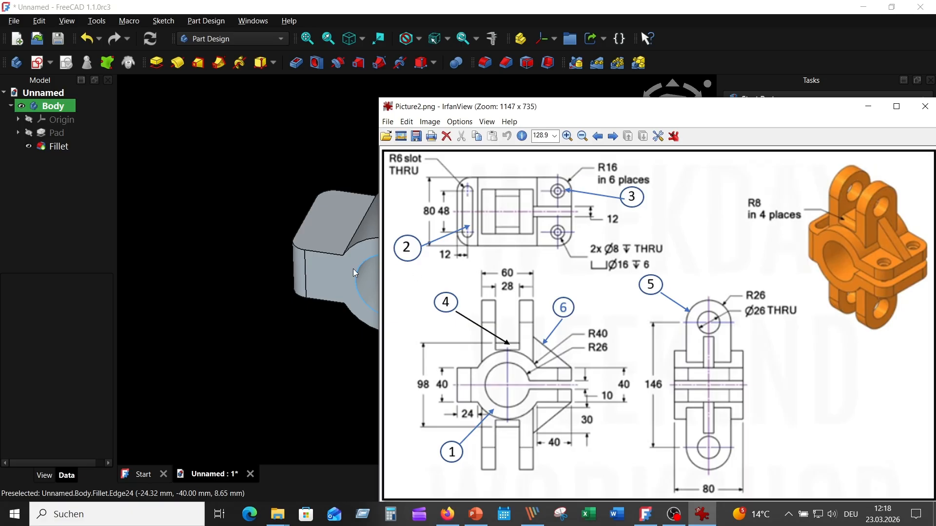
left_click(345, 227)
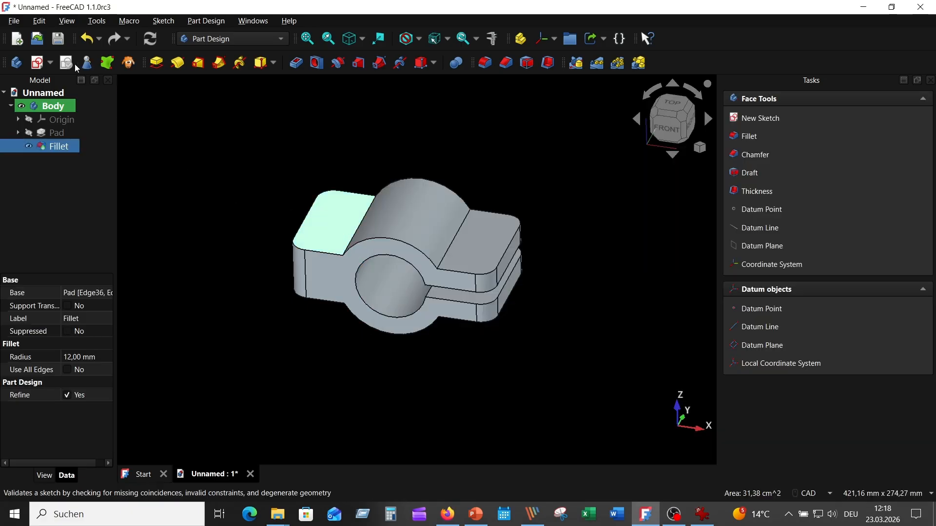
left_click(37, 63)
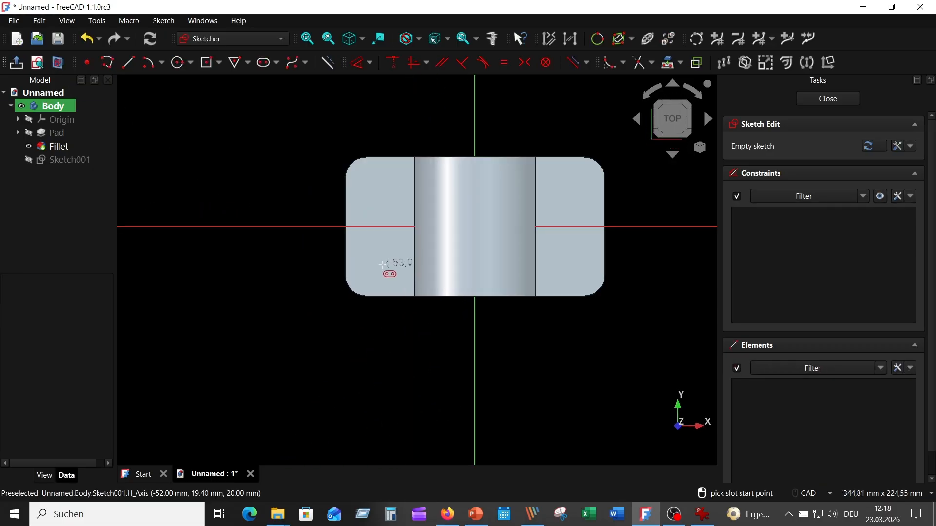
Draw a slot on the left arm at 90° with a 48 mm centre distance and 6 mm radius, moving its radius label outside the part
left_click(382, 265)
type("48")
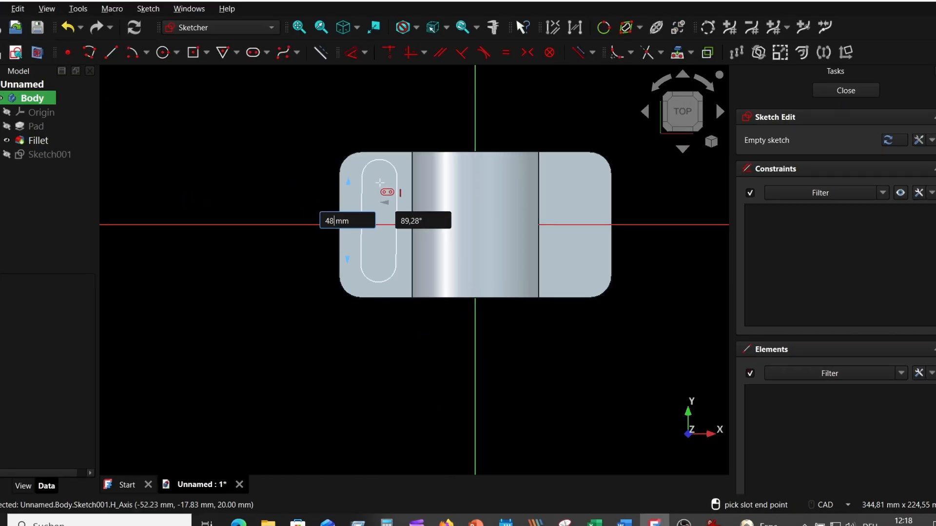
key("Tab")
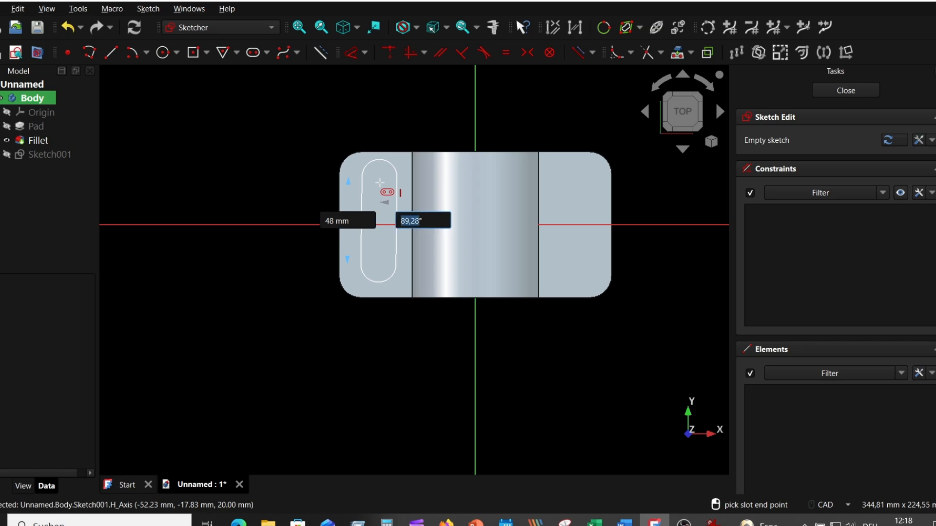
type("90")
key("Tab")
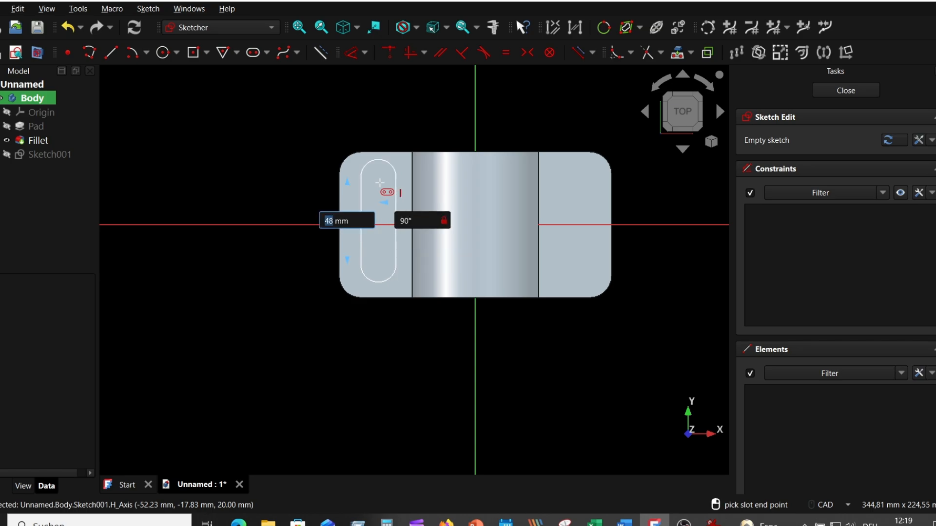
key("Return")
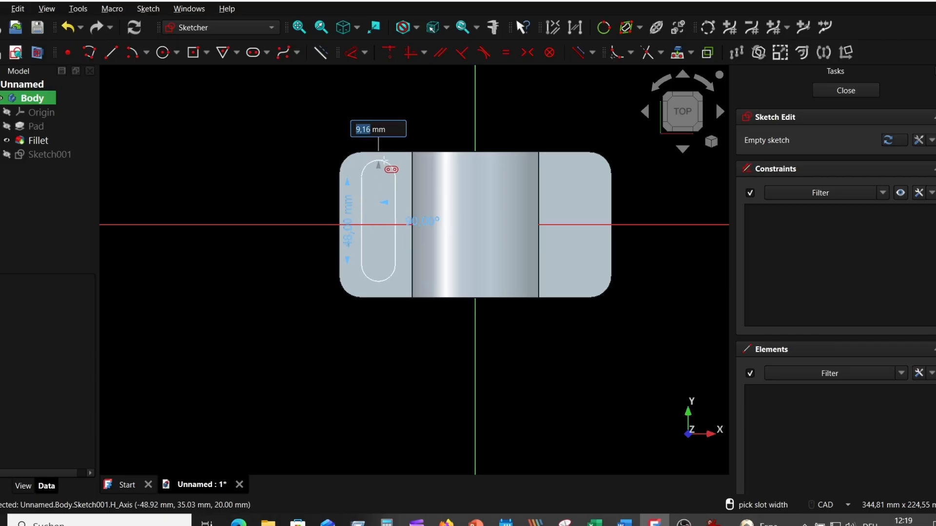
type("6")
key("Return")
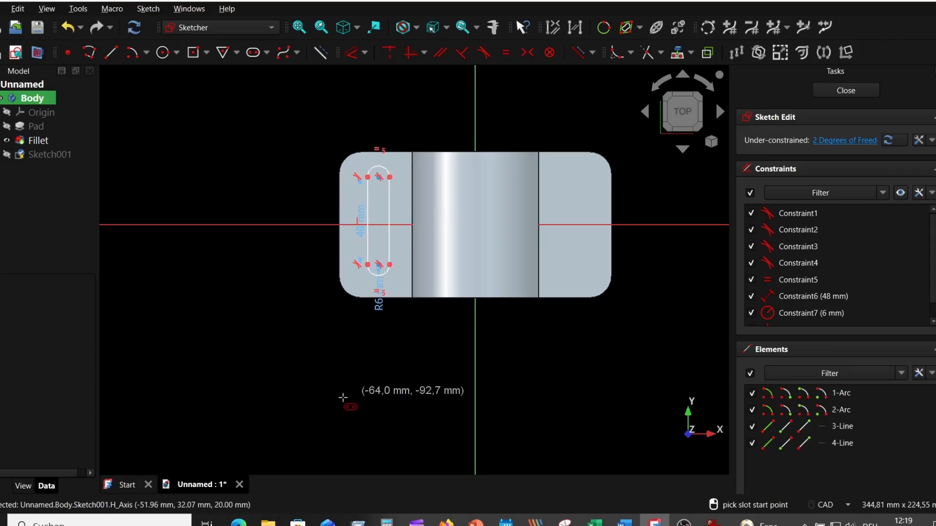
key("Escape")
left_click_drag(377, 305, 308, 310)
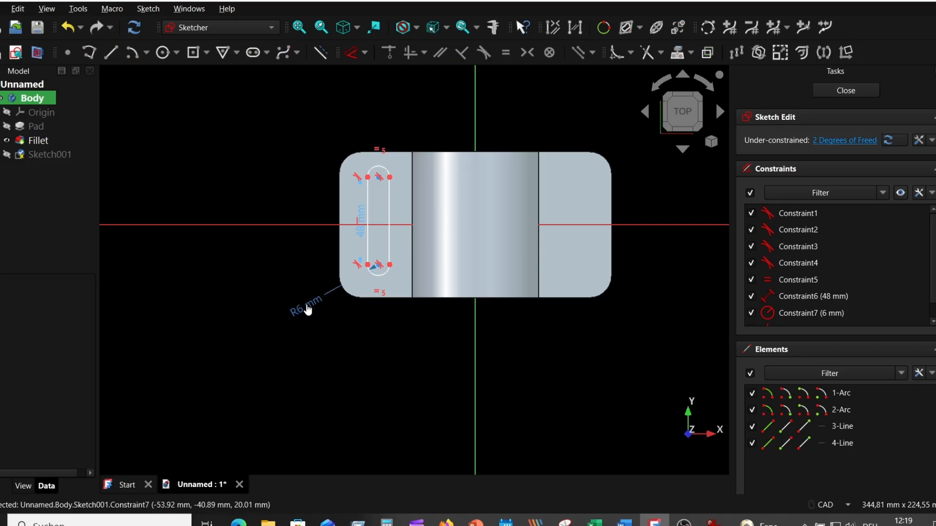
Constrain the slot's two arc centres symmetric about the horizontal axis
scroll(366, 154, "up", 3)
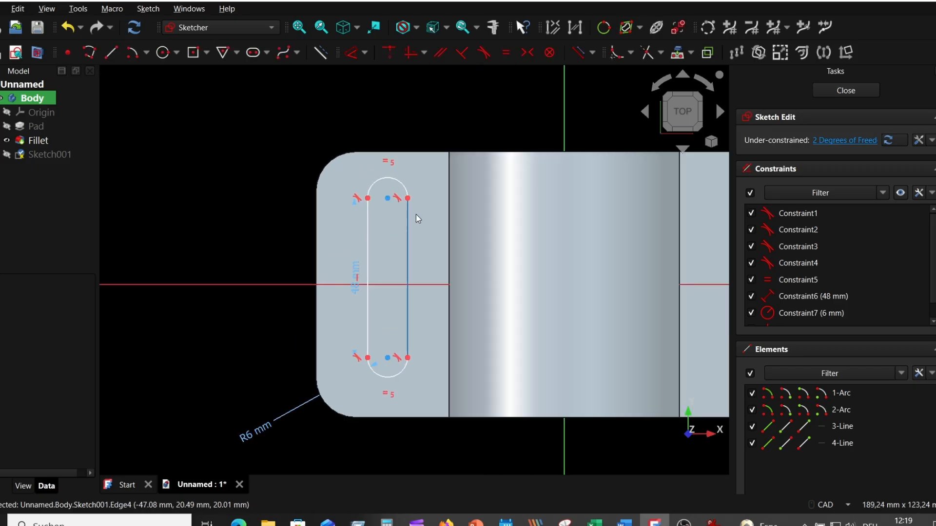
left_click(388, 199)
left_click(387, 358)
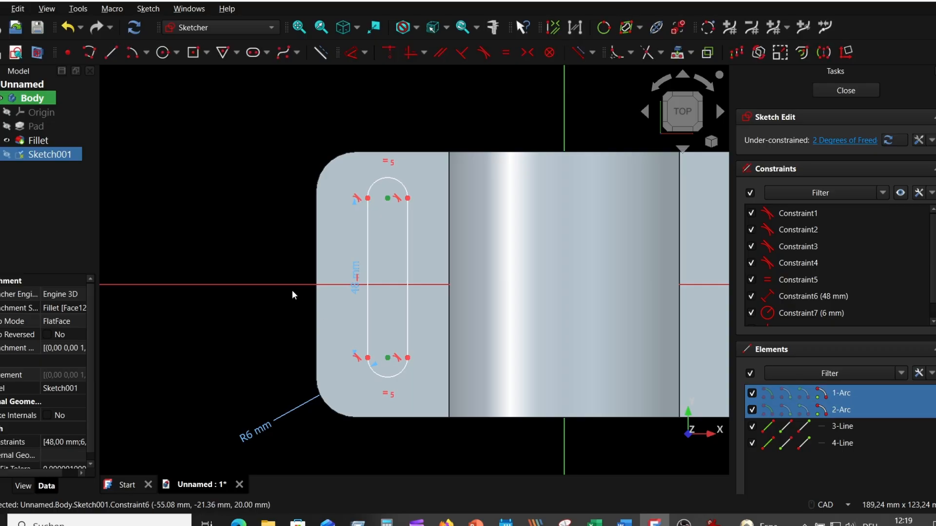
left_click(526, 54)
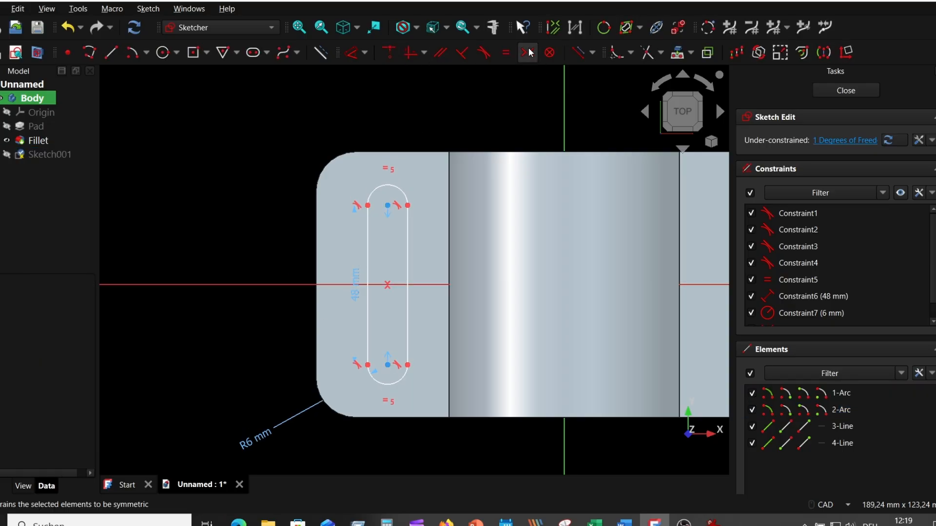
left_click(372, 253)
left_click(351, 52)
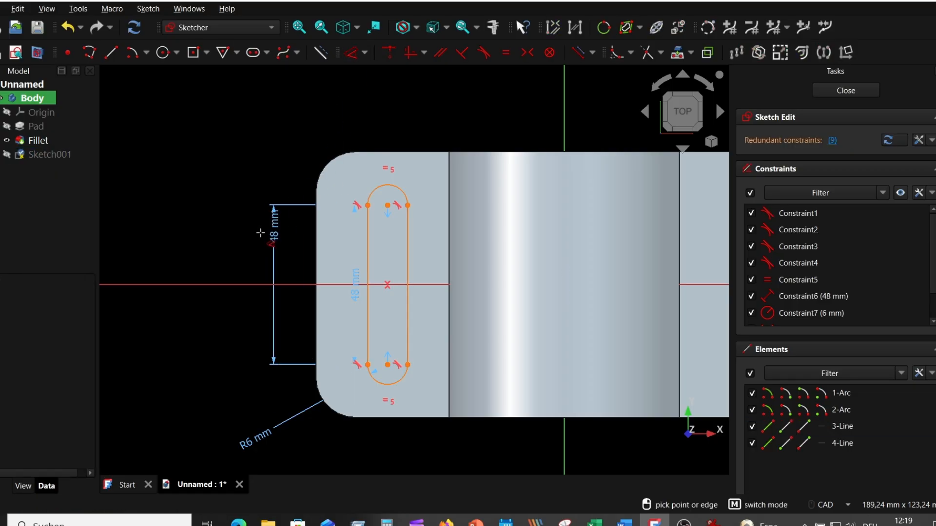
left_click(266, 248)
left_click(309, 317)
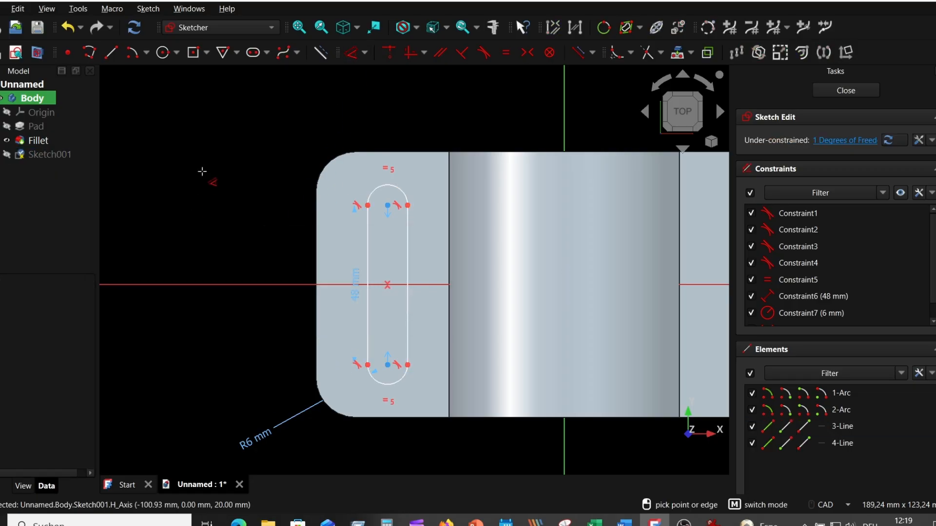
Consult the reference drawing, project the left arm's outer vertical edge as external geometry, and switch it to construction geometry
middle_click_drag(223, 207, 233, 123)
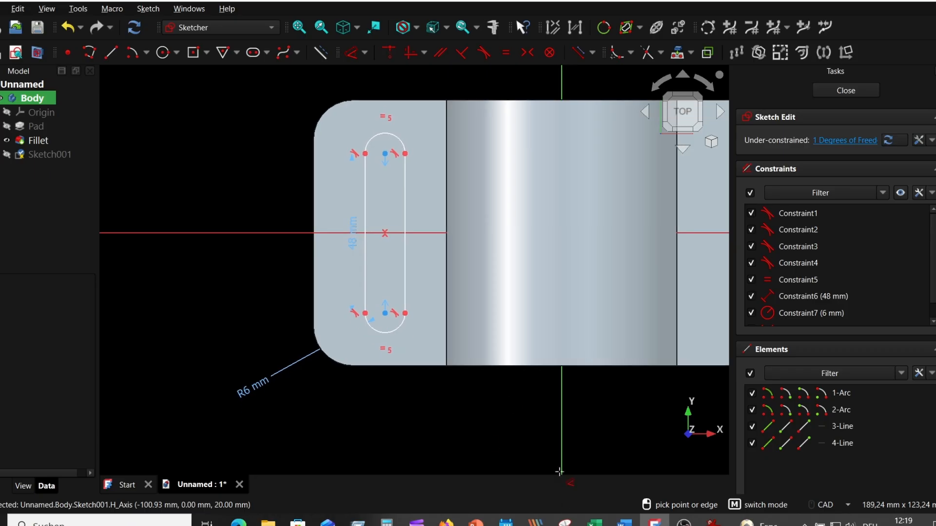
left_click(713, 524)
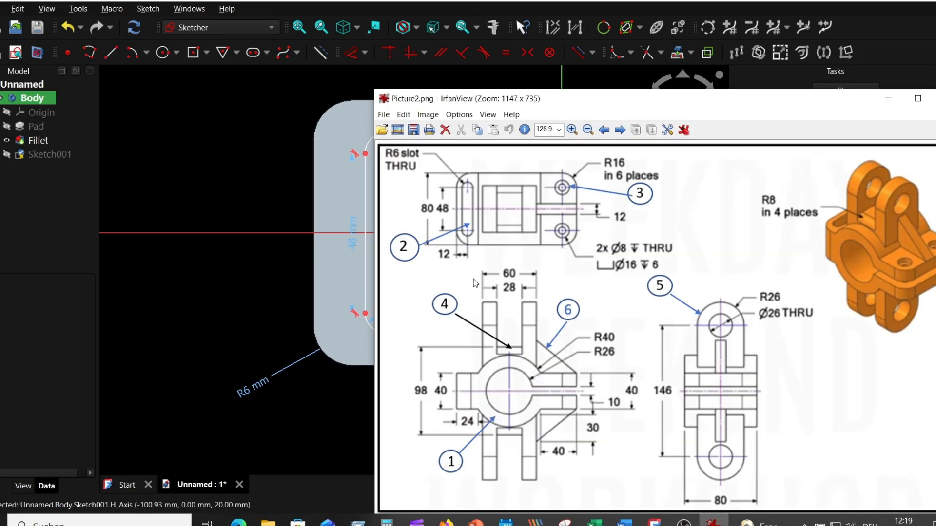
left_click(214, 148)
left_click(677, 57)
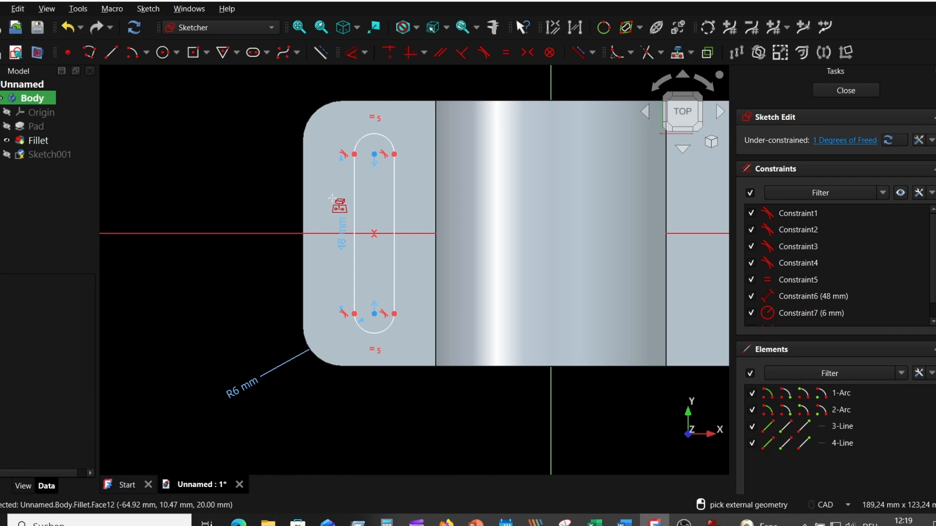
left_click(304, 185)
right_click(222, 166)
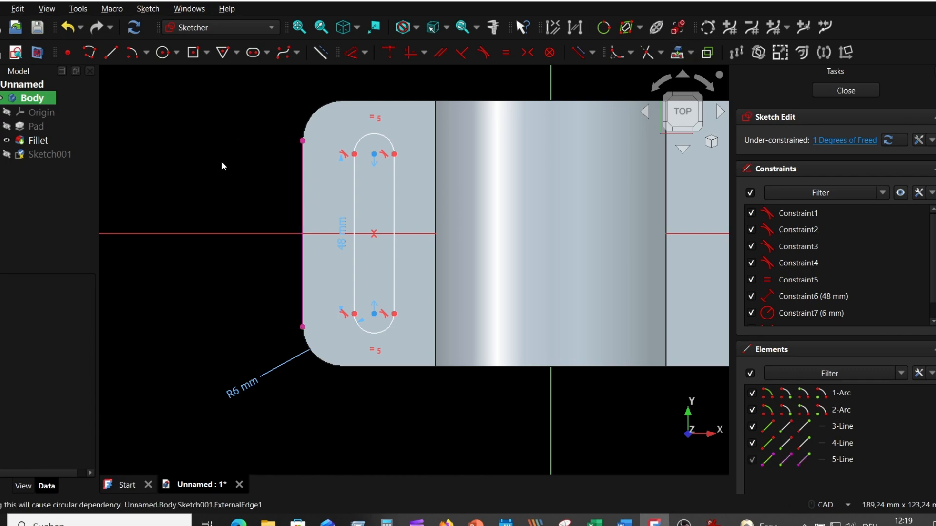
left_click(304, 188)
left_click(320, 52)
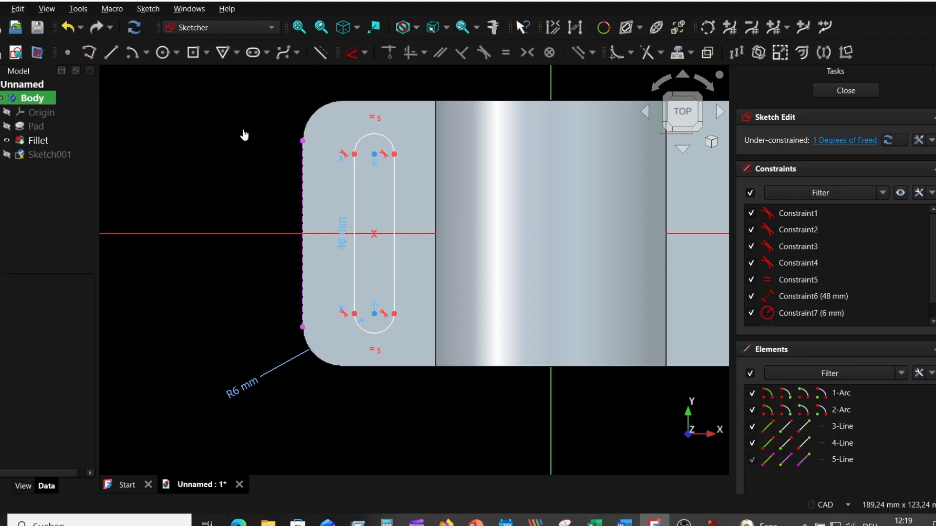
Dimension the horizontal distance from the projected outer edge to the slot's lower arc centre as 12 mm and close the sketch
left_click(304, 304)
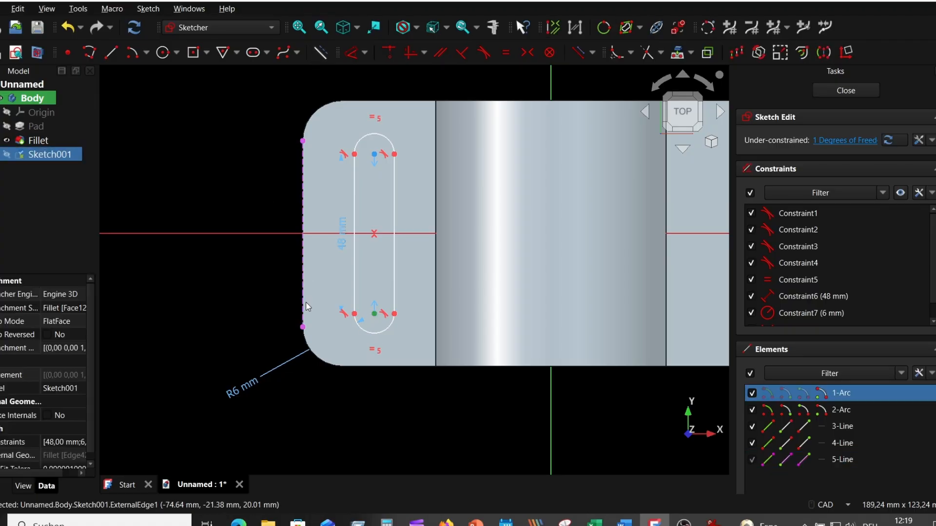
left_click(303, 308)
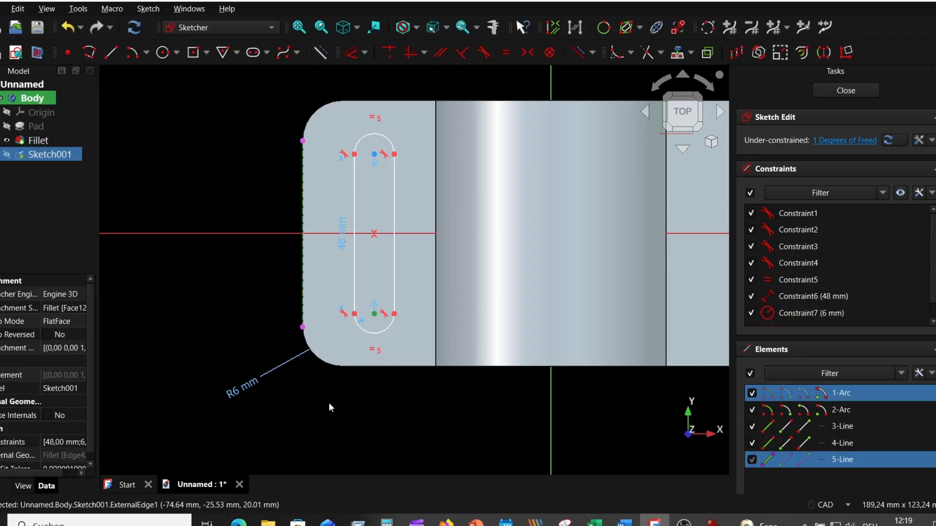
left_click(353, 56)
left_click(355, 440)
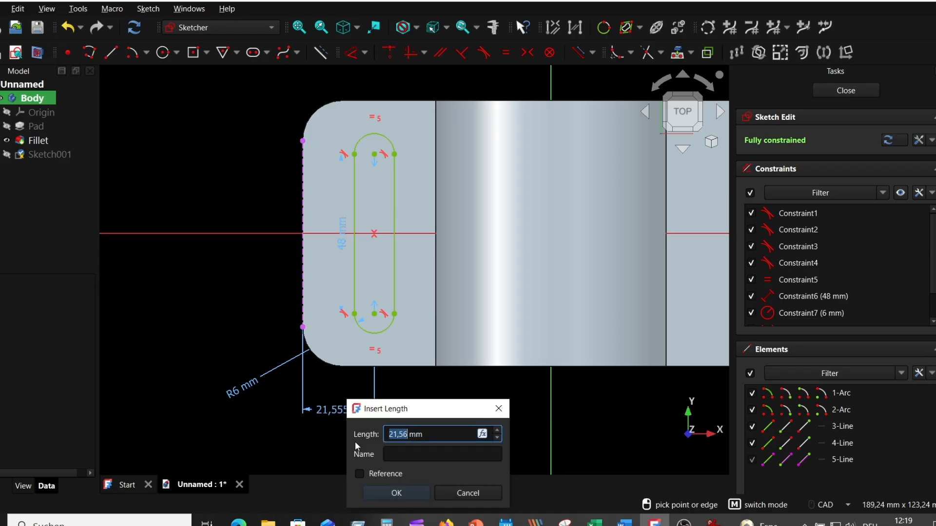
type("12")
key("Return")
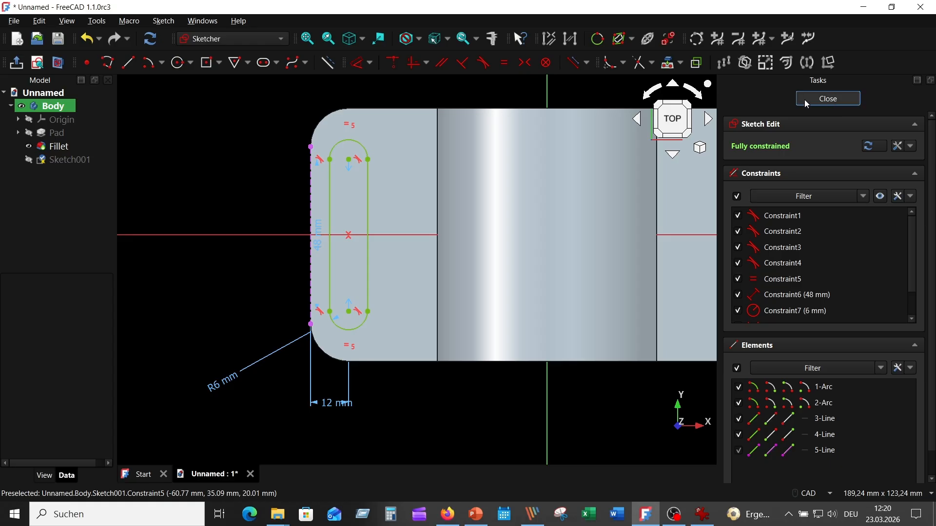
left_click(805, 100)
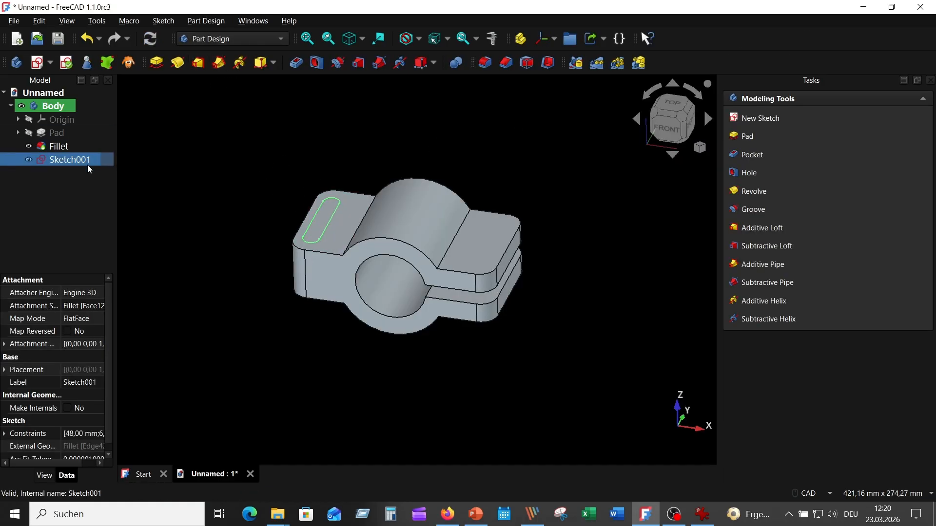
Cut the slot sketch through the whole left arm with a Through all pocket
left_click(296, 62)
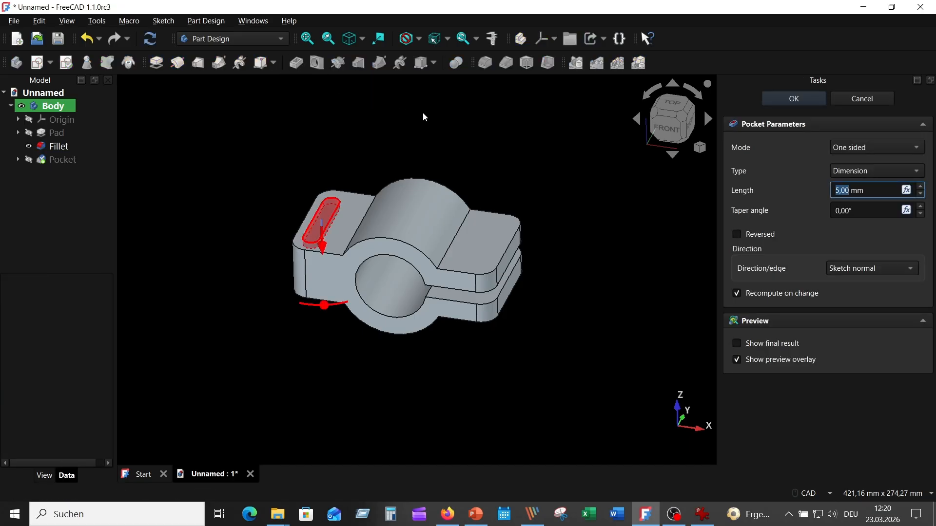
left_click(879, 168)
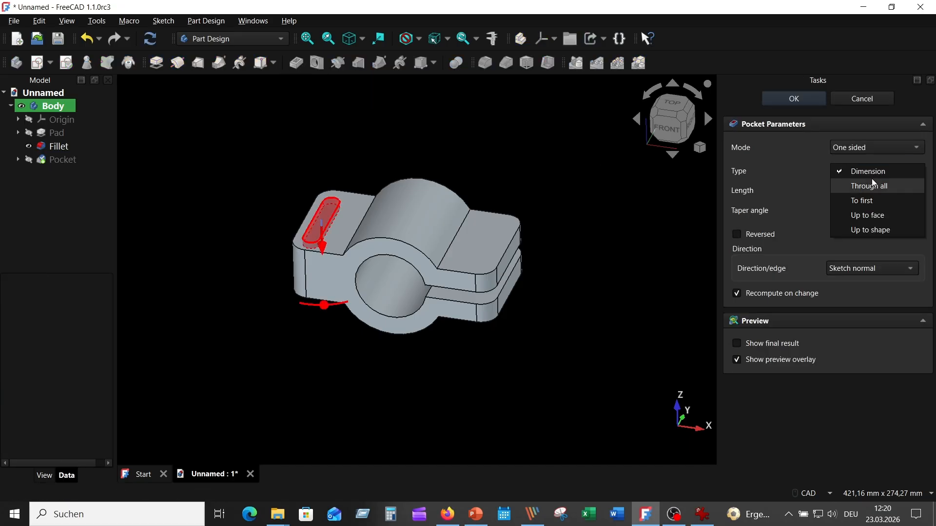
left_click(873, 185)
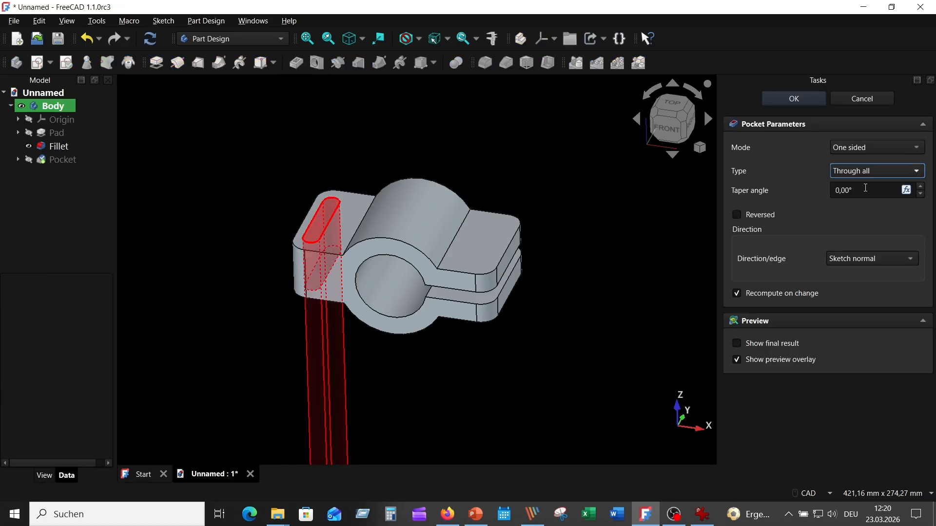
left_click(791, 101)
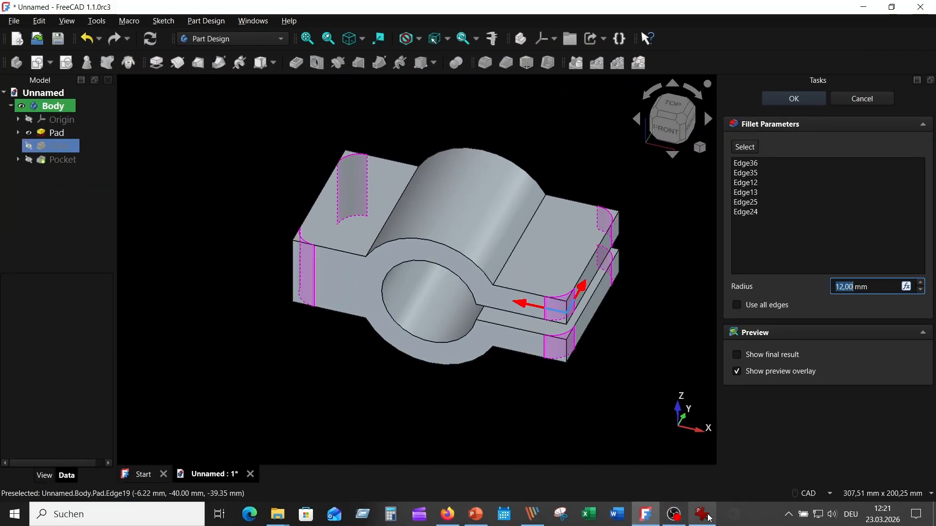
Check the corner radius in the reference drawing and set the fillet radius of the six arm edges to 16 mm
left_click(704, 517)
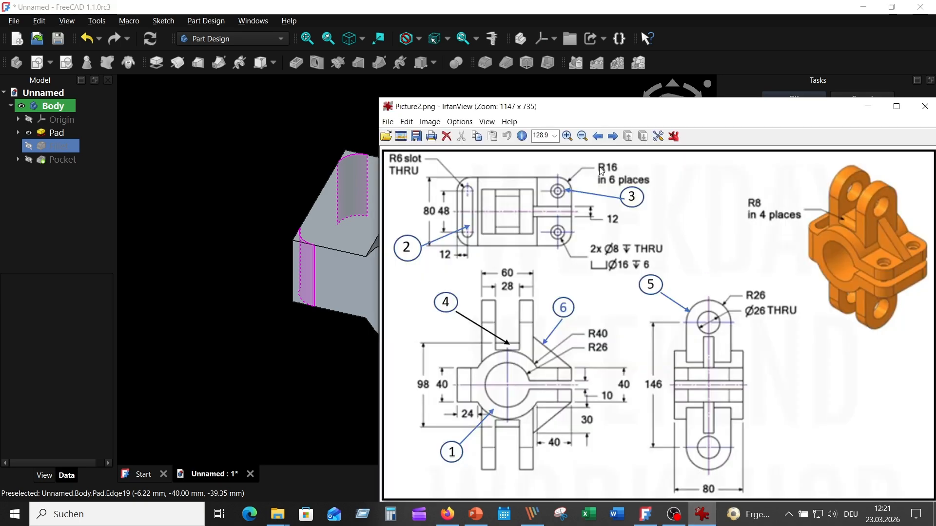
left_click(205, 156)
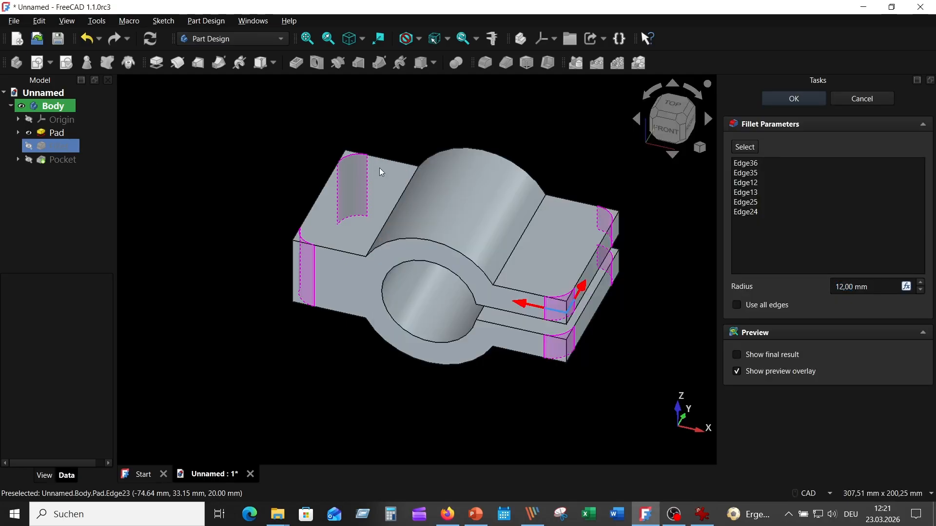
left_click(884, 288)
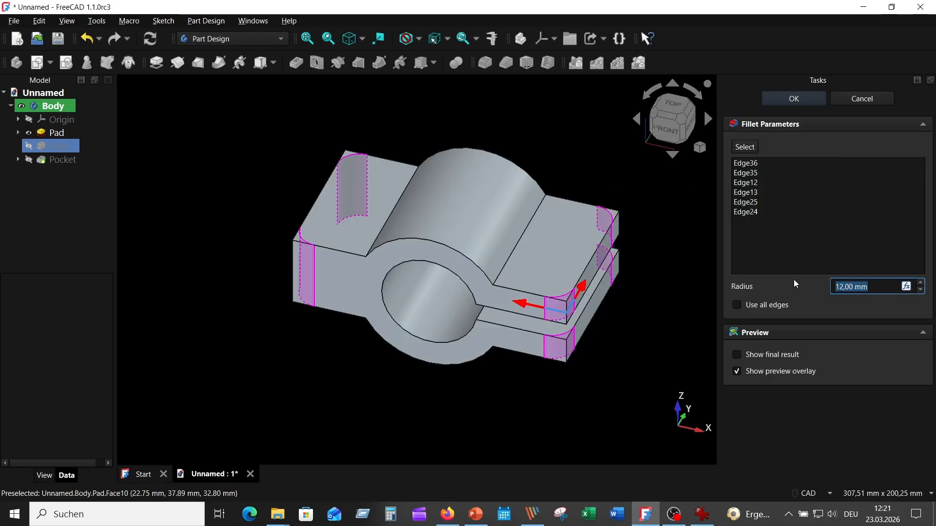
type("15")
key("Return")
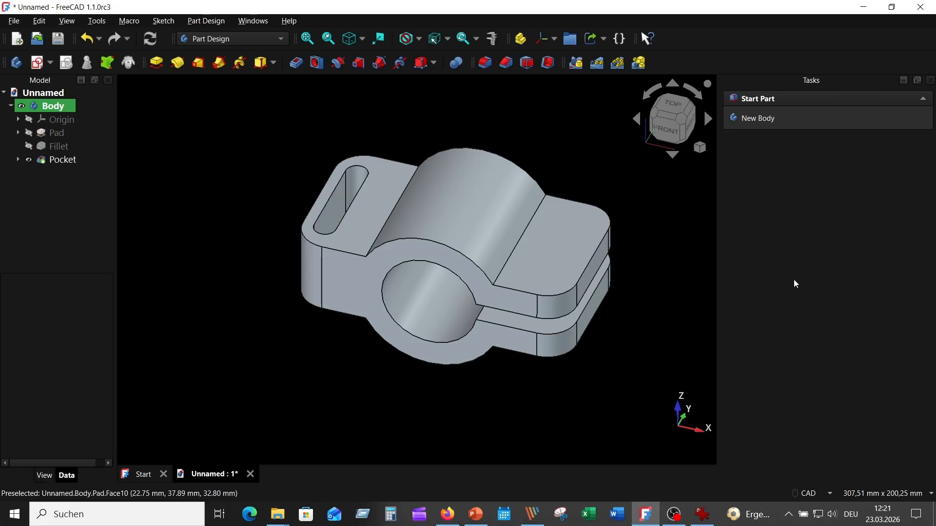
Create a Hole feature from the right arm's two upper corner arcs and set its head type to Counterbore
middle_click_drag(312, 250, 218, 253)
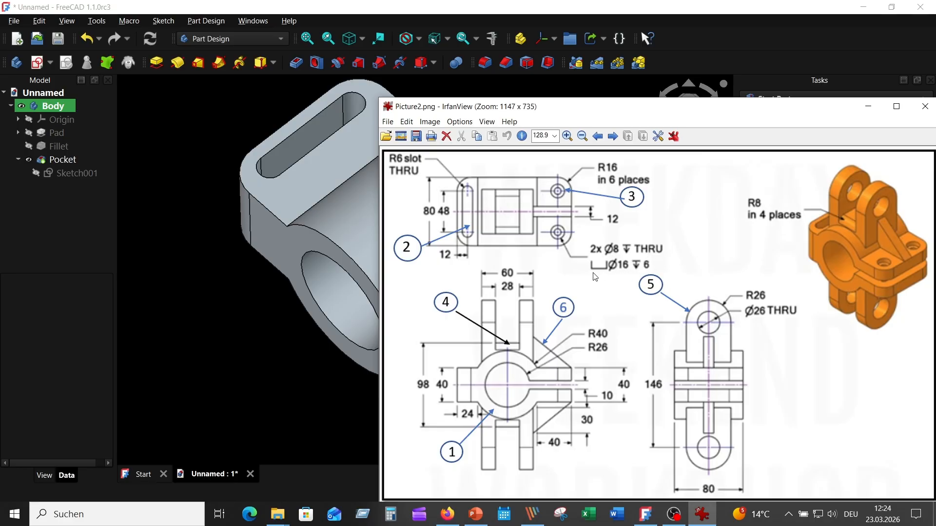
left_click(265, 290)
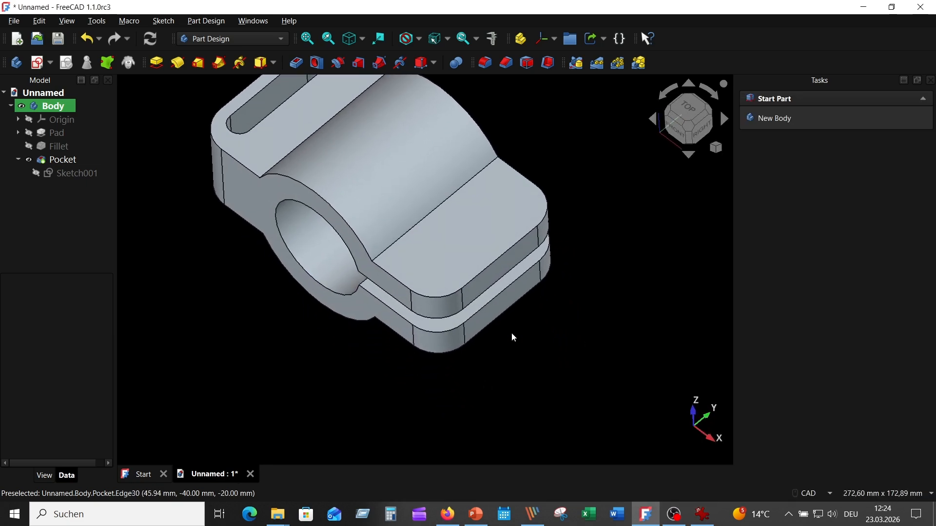
left_click(440, 296)
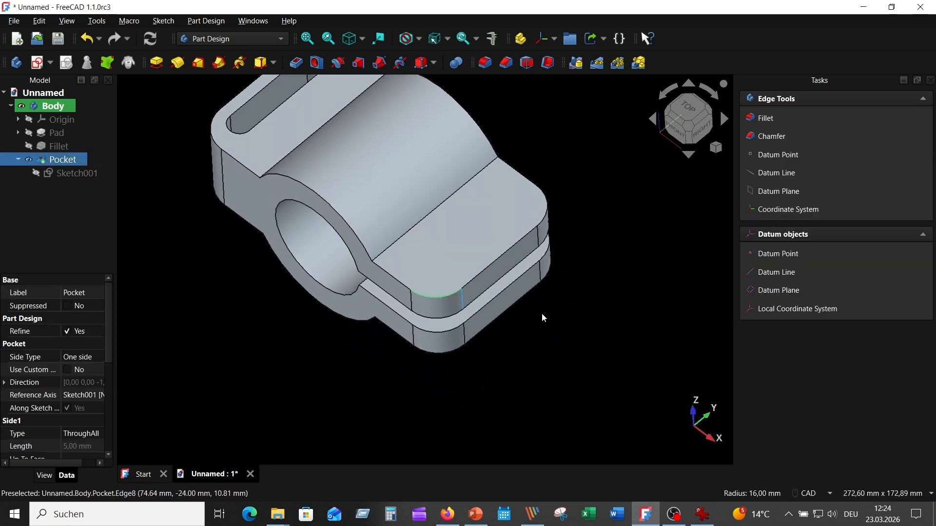
left_click(544, 216, "ctrl")
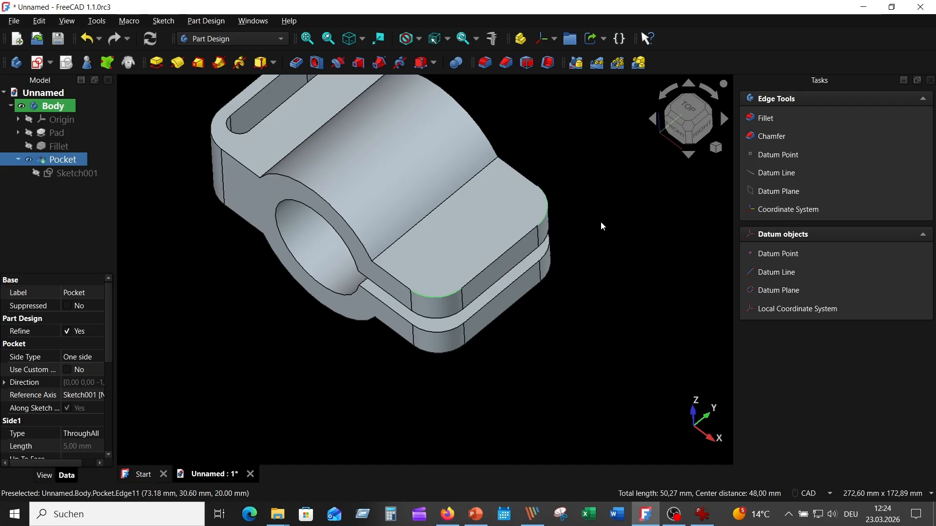
left_click(318, 63)
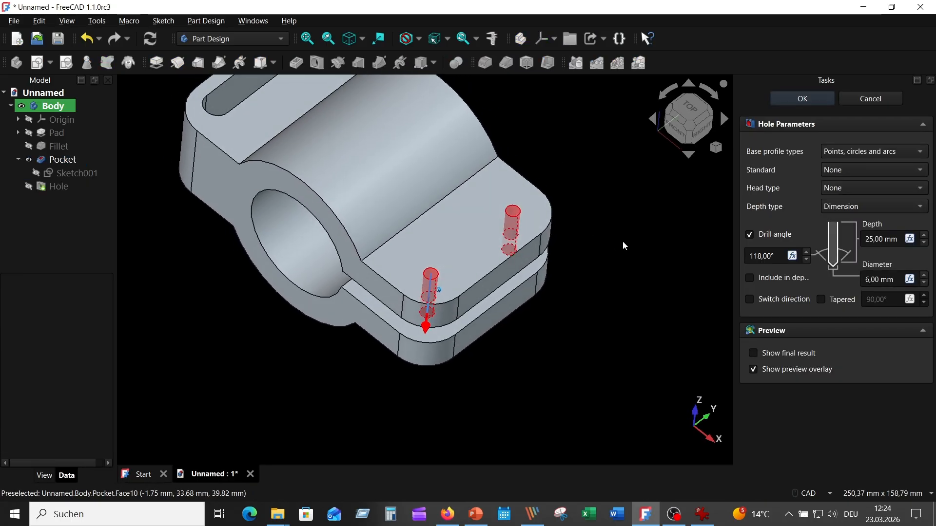
left_click(865, 188)
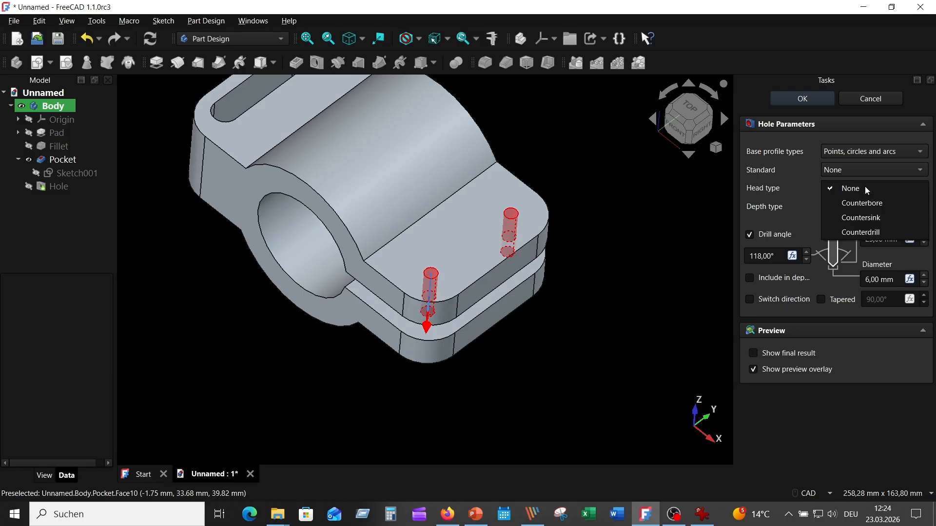
left_click(875, 204)
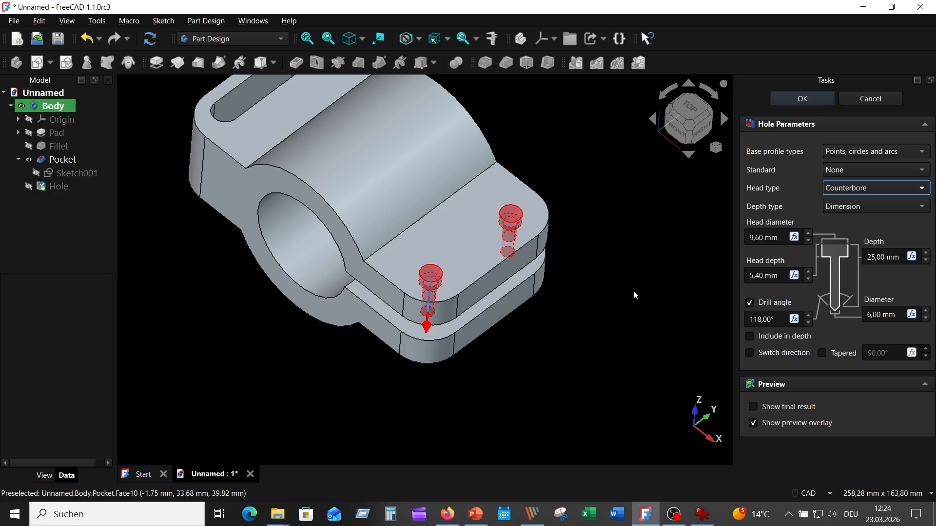
Consult the reference drawing and set the counterbore's head diameter to 16 mm and head depth to 6 mm
left_click(782, 238)
key("ctrl+a")
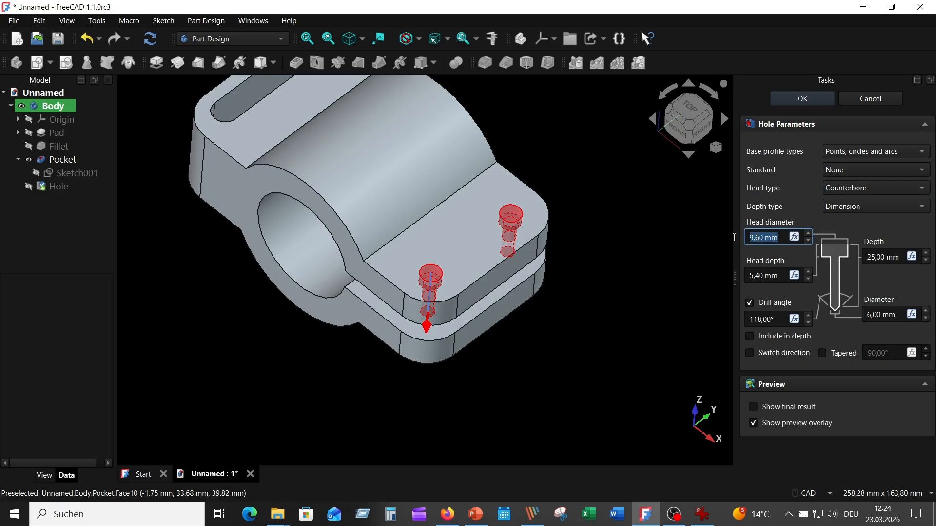
left_click(703, 516)
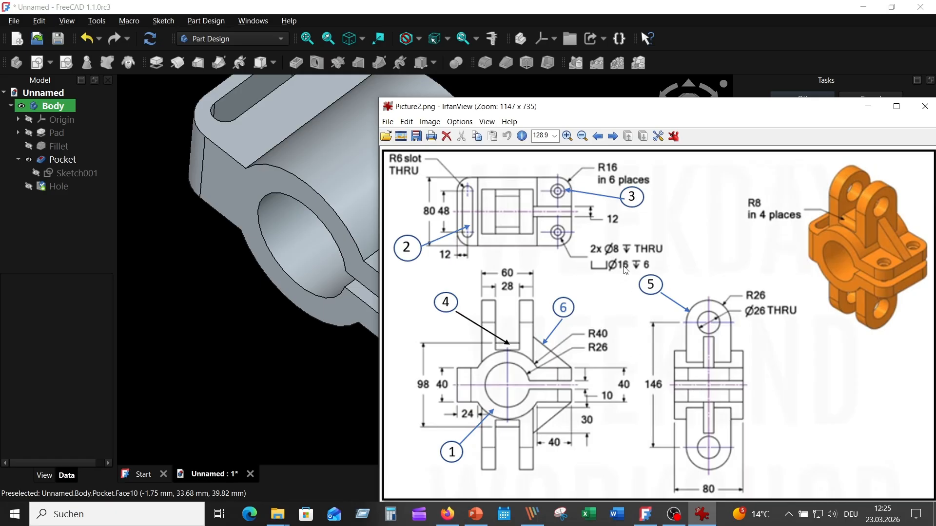
left_click(309, 359)
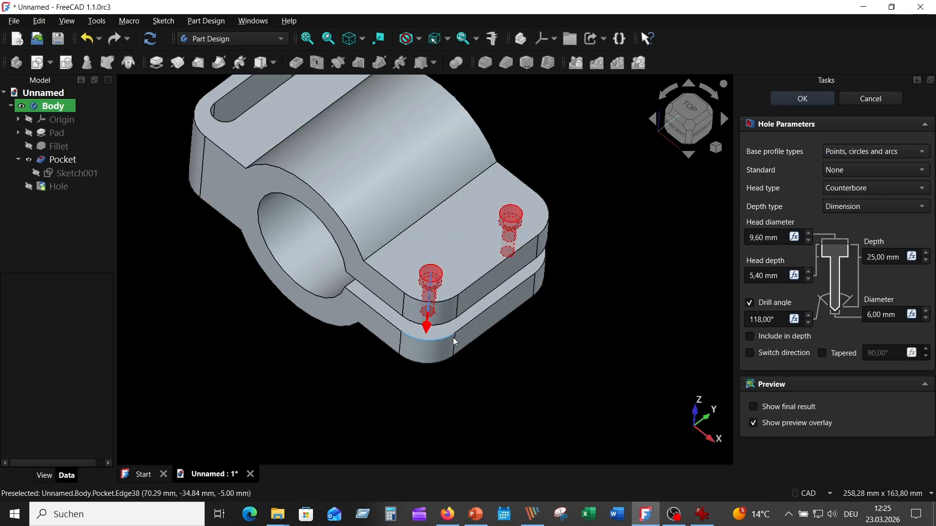
type("16")
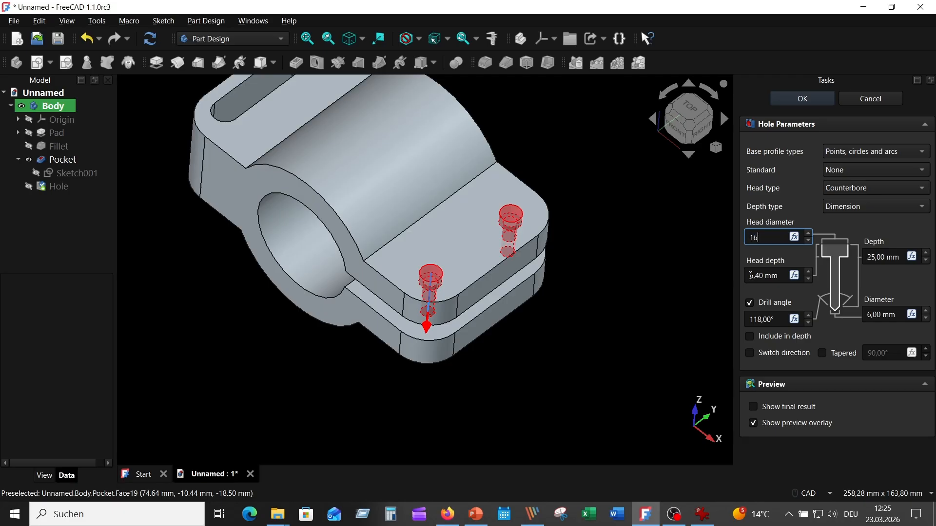
key("Tab")
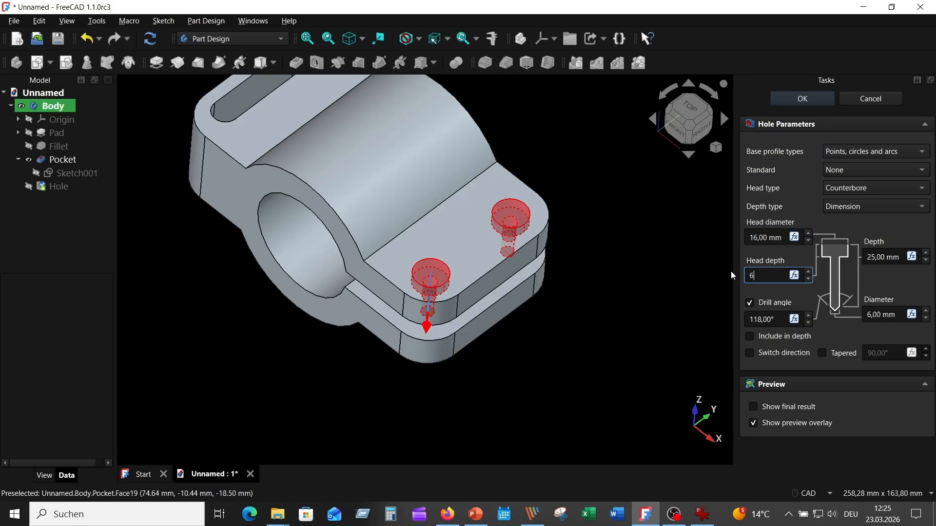
key("Tab")
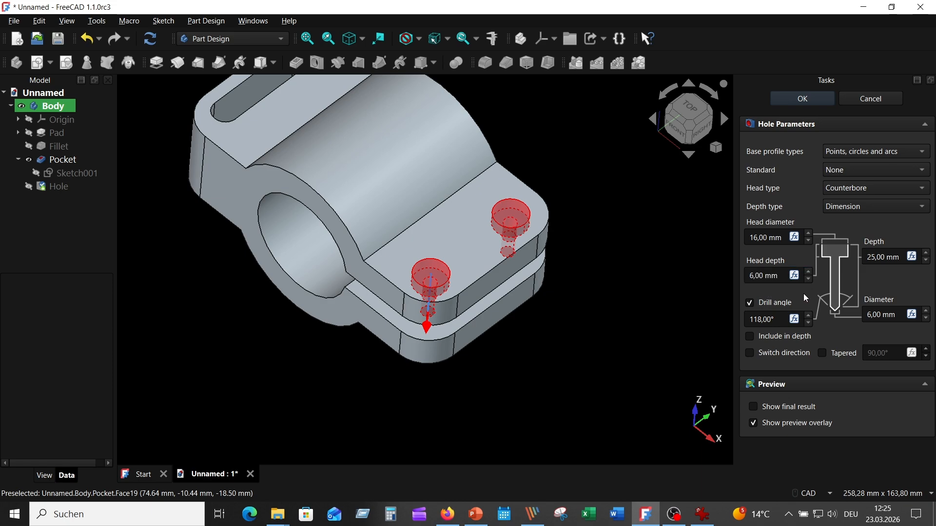
Set the holes' depth type to Through all and their diameter to 8 mm, then accept the Hole feature
left_click(888, 207)
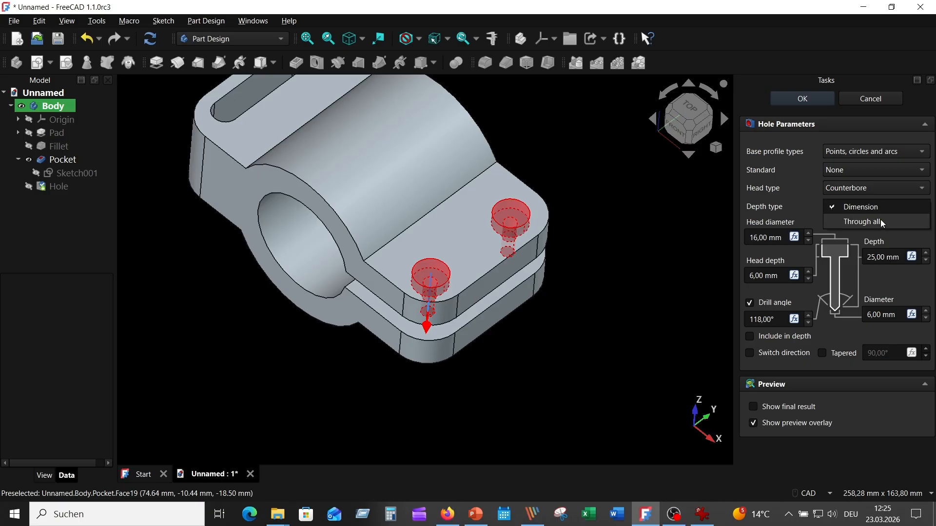
left_click(880, 219)
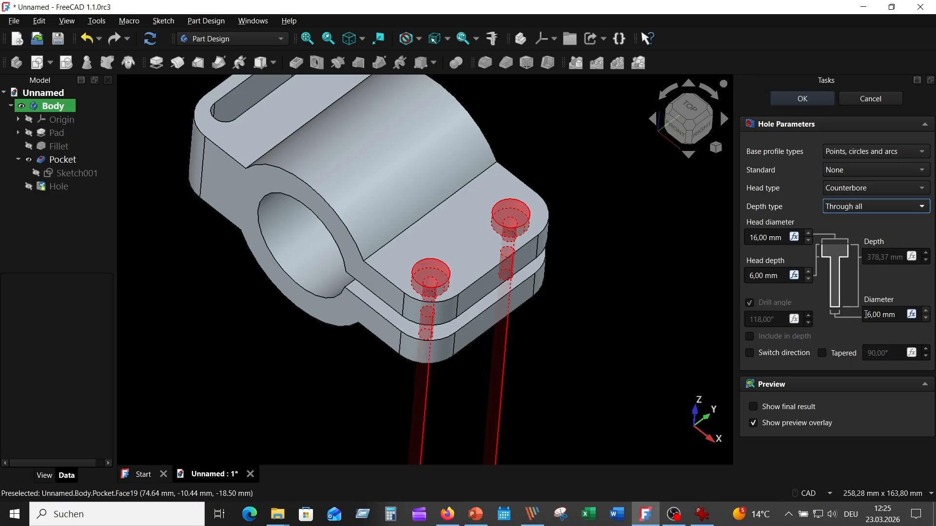
left_click(863, 314)
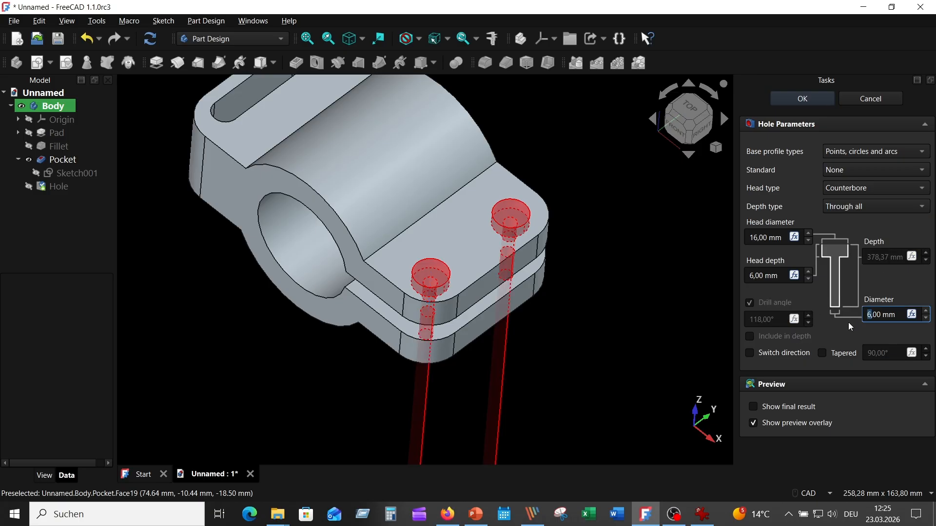
key("Delete")
type("8")
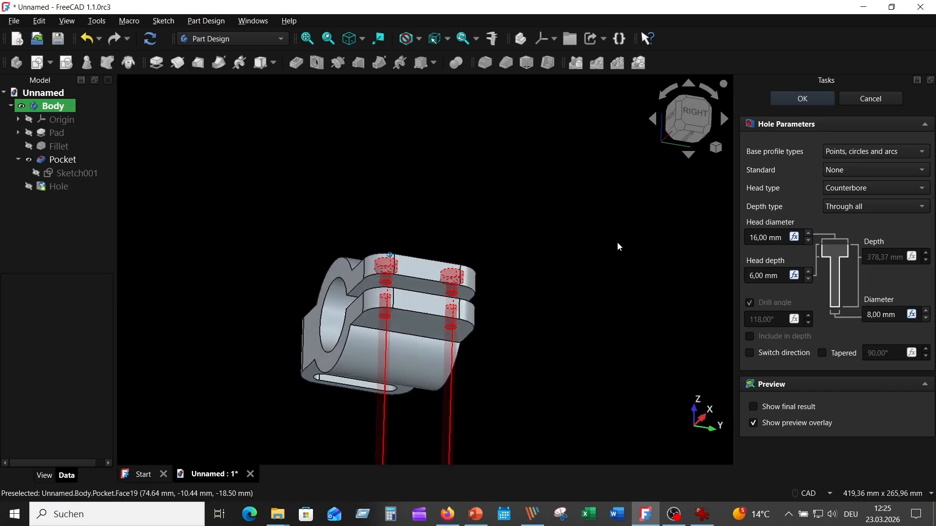
left_click(796, 100)
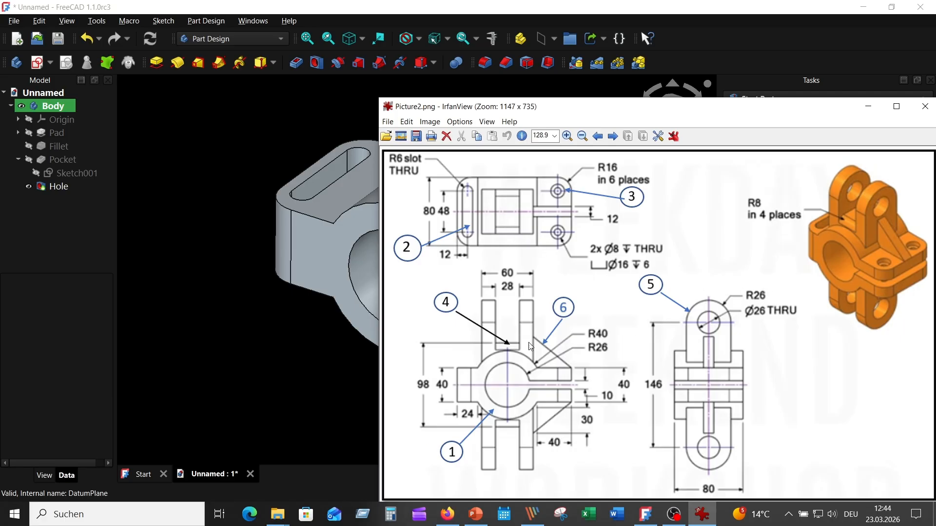
Show the origin and create a datum plane attached to the XY plane, offset 49 mm in the Z-direction
left_click(261, 332)
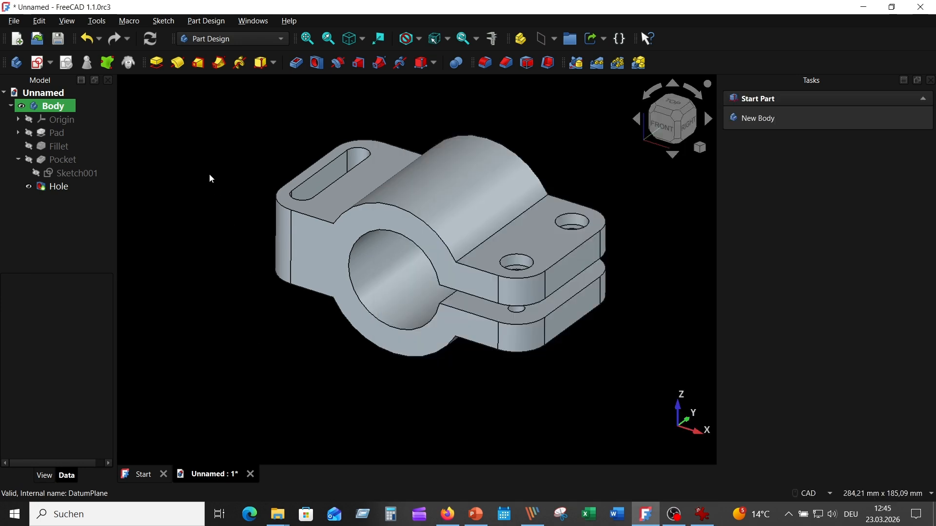
left_click(31, 120)
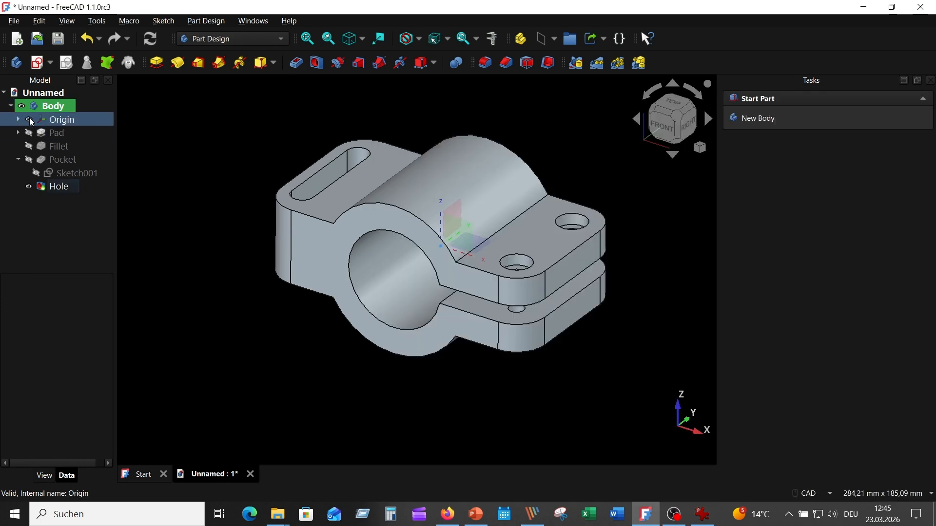
left_click(555, 39)
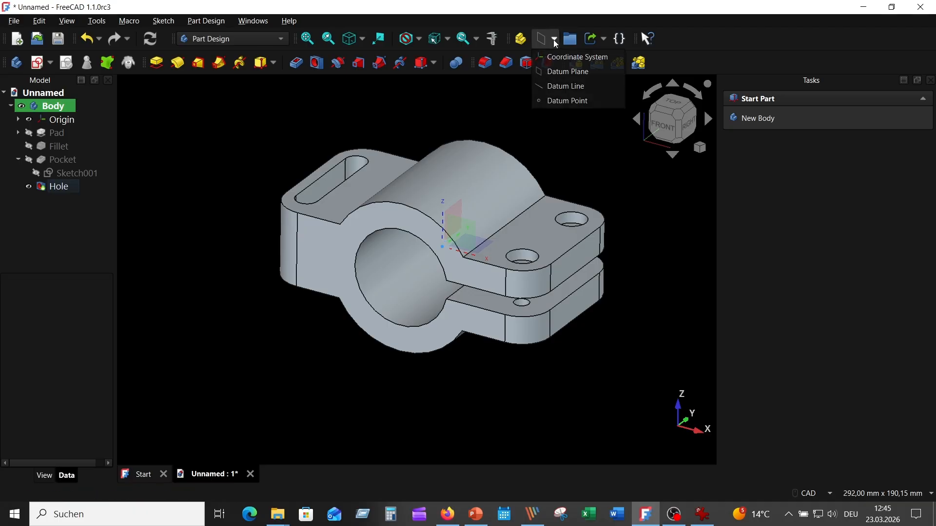
left_click(568, 71)
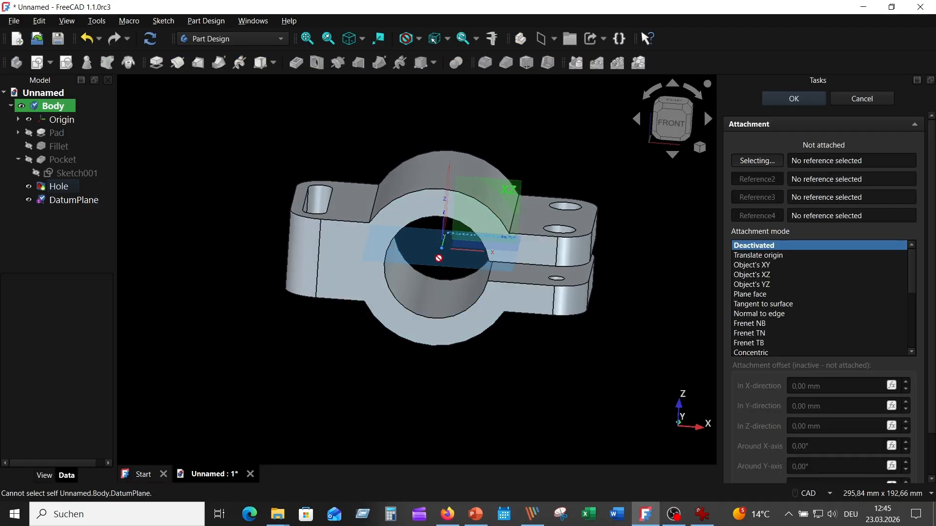
left_click(471, 257)
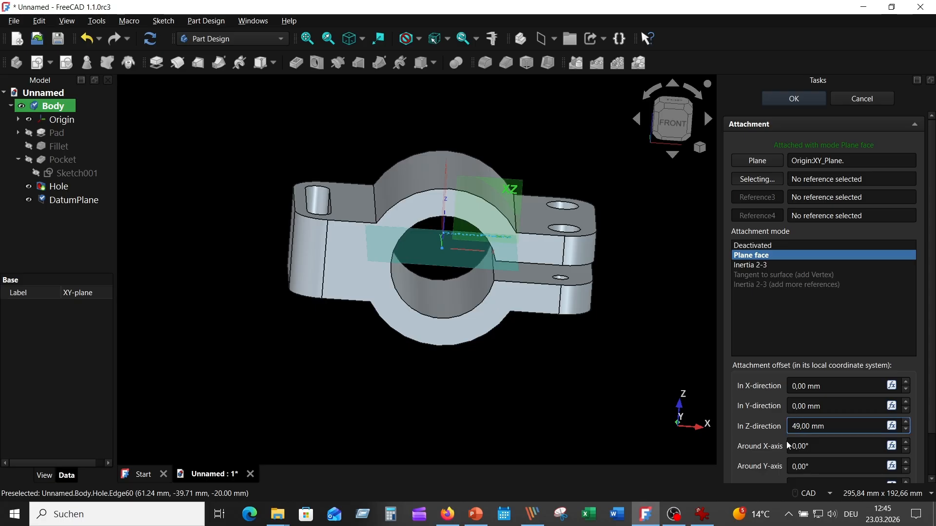
left_click(836, 412)
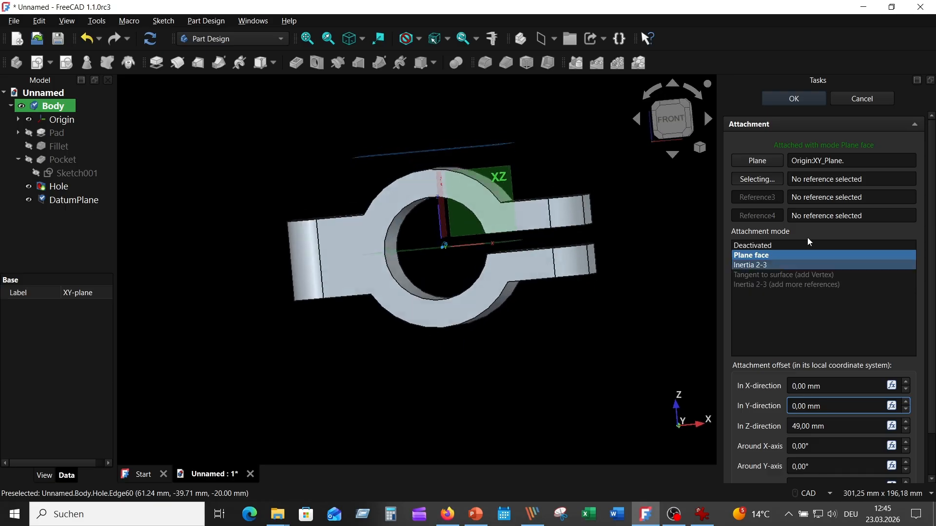
left_click(794, 99)
Hide the origin and open a new sketch on the datum plane above the clamp body
left_click(52, 123)
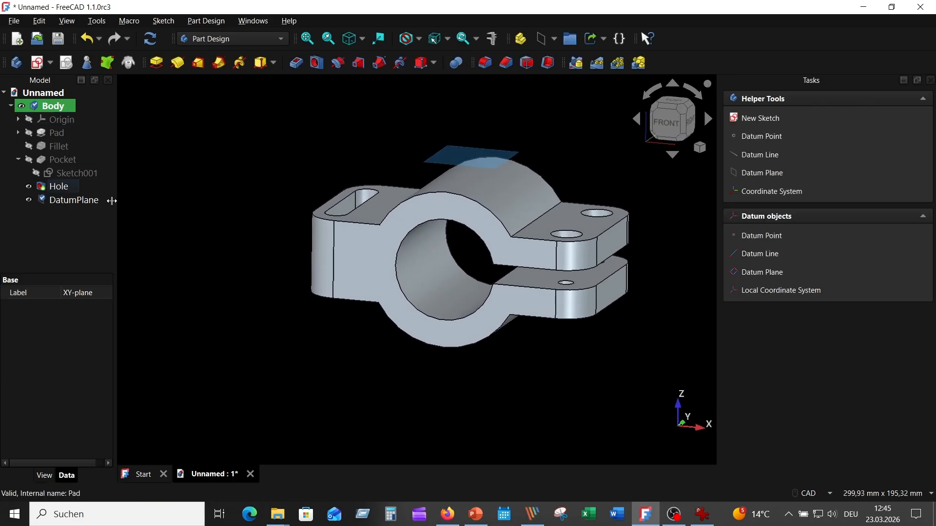
left_click(94, 200)
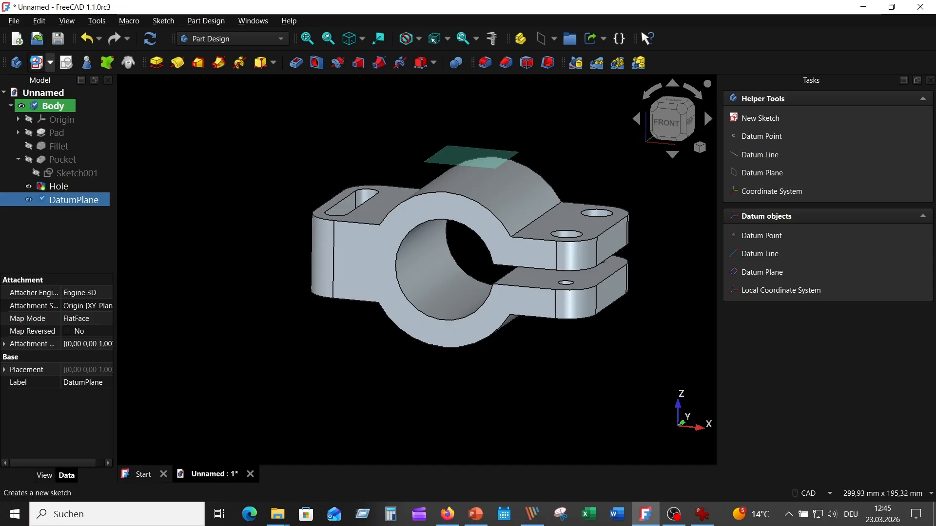
left_click(37, 63)
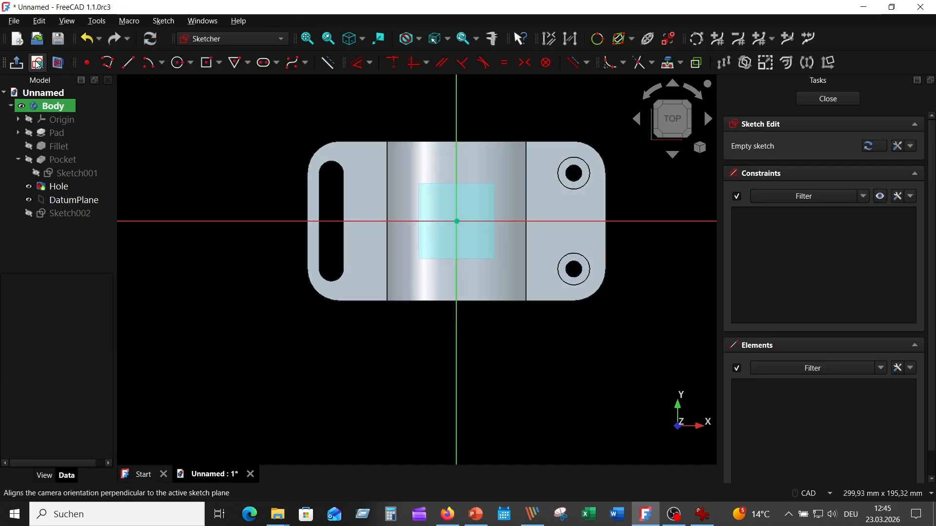
Consult the reference drawing, sketch a rectangle centred on the origin, 28 mm wide and 52 mm high, and close the sketch
left_click(702, 516)
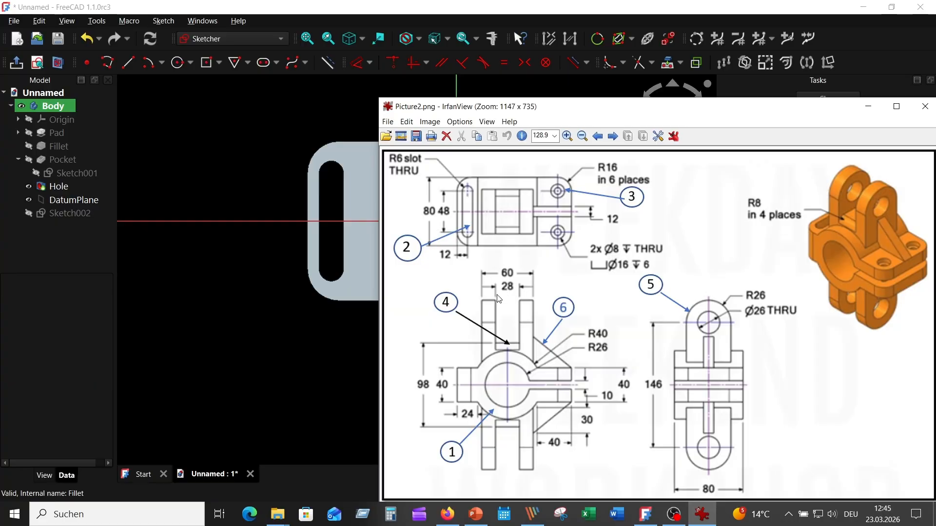
left_click(236, 300)
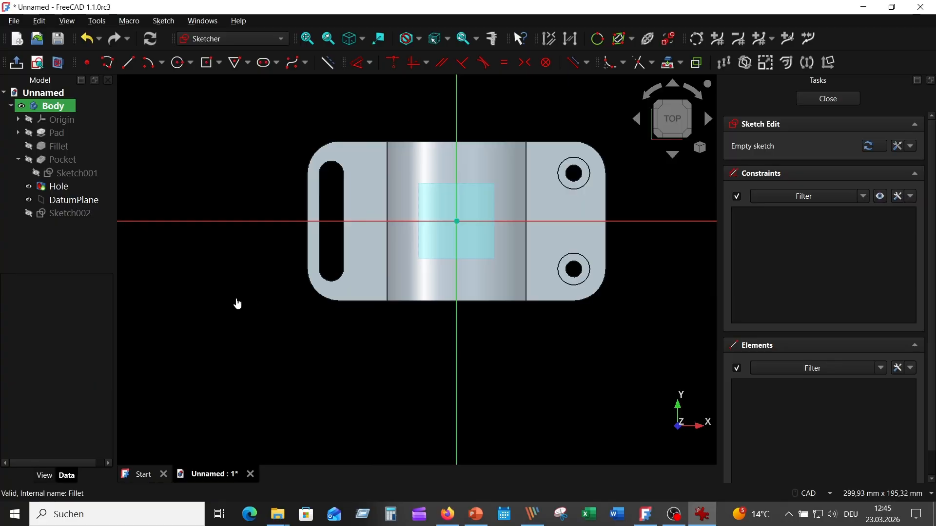
left_click(221, 63)
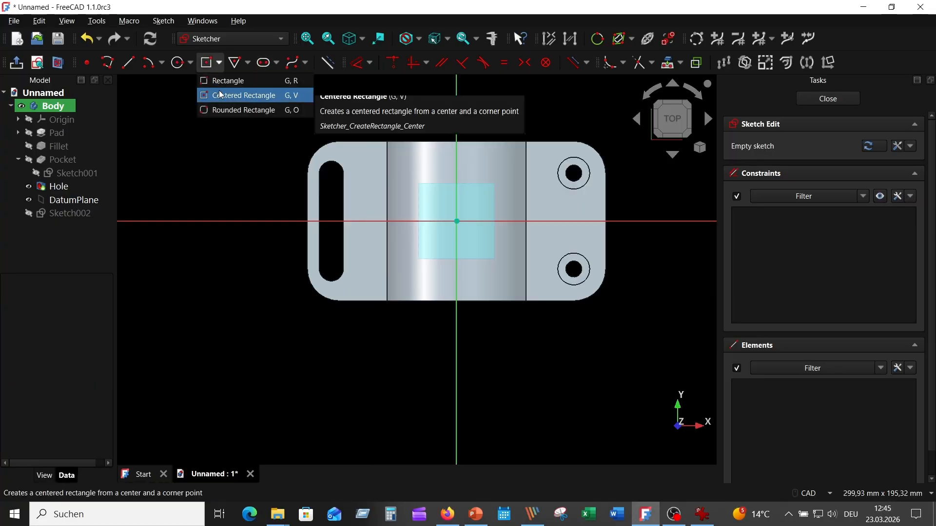
left_click(229, 94)
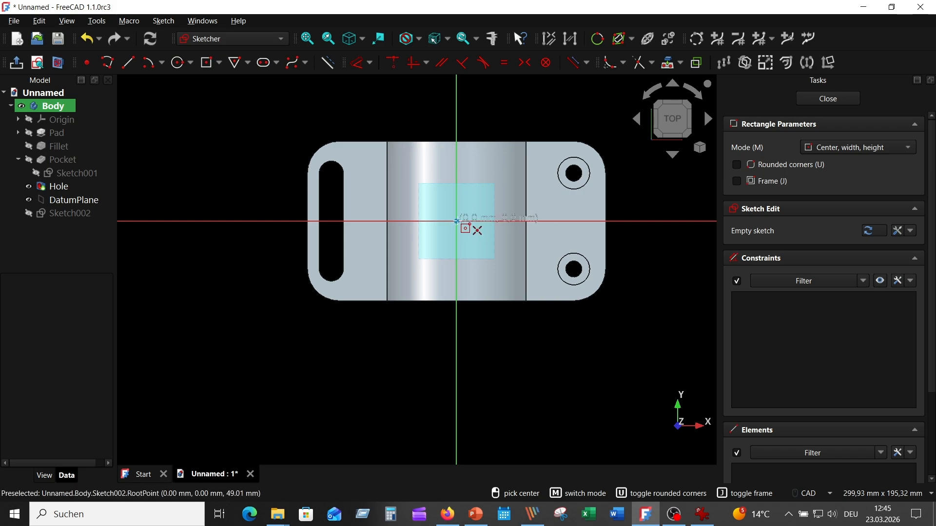
left_click(457, 221)
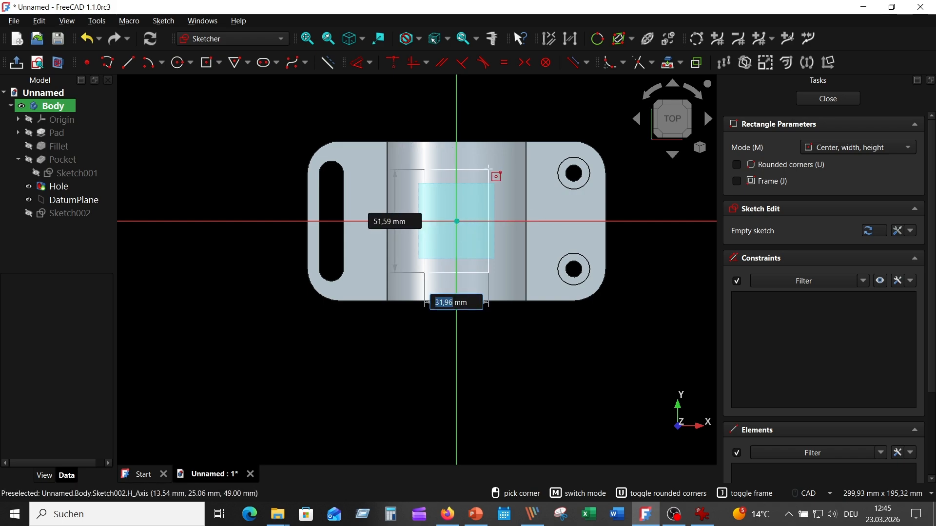
type("28")
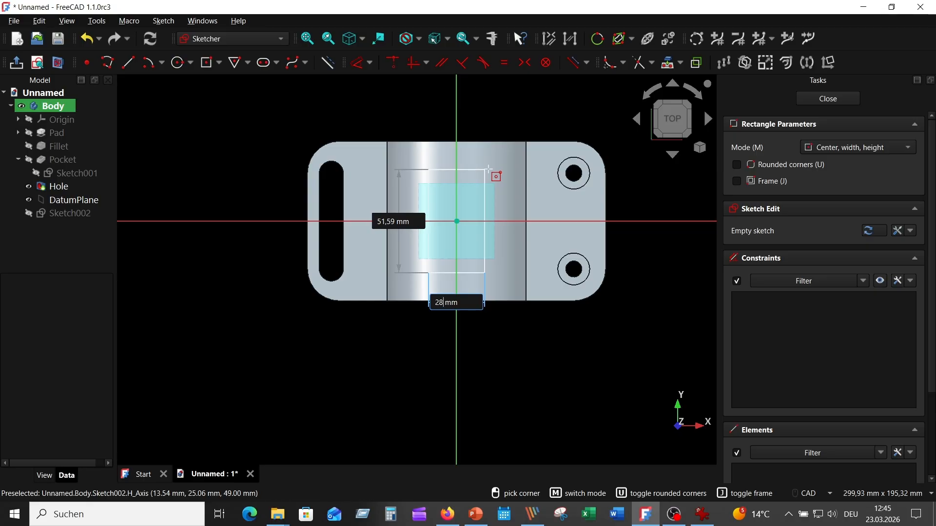
key("Tab")
type("52")
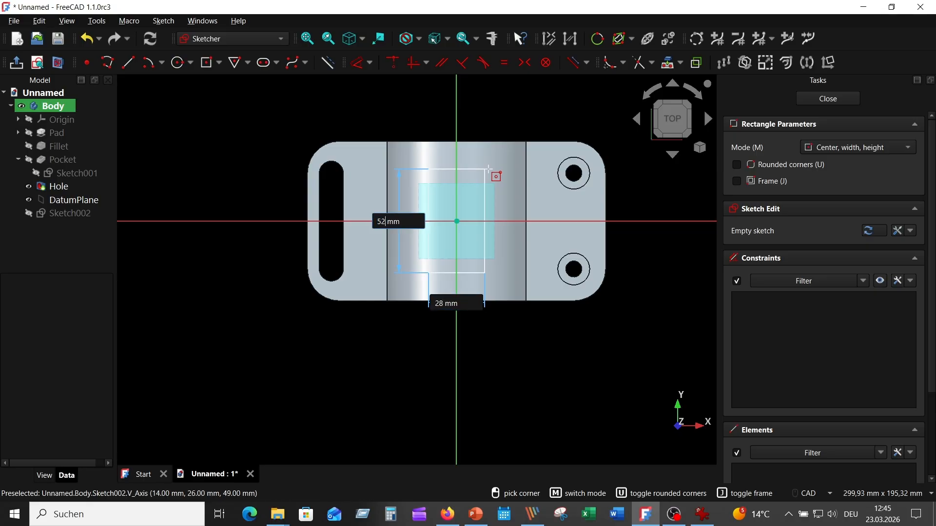
key("Tab")
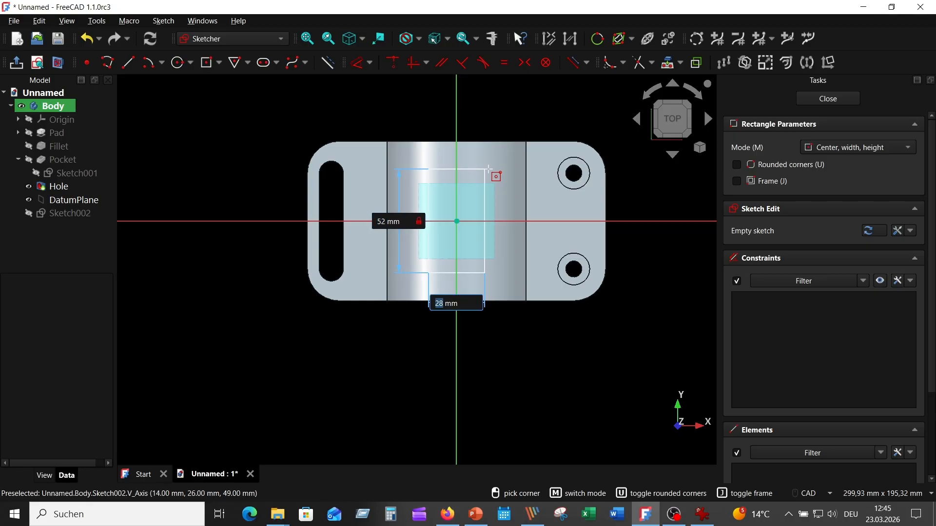
key("Return")
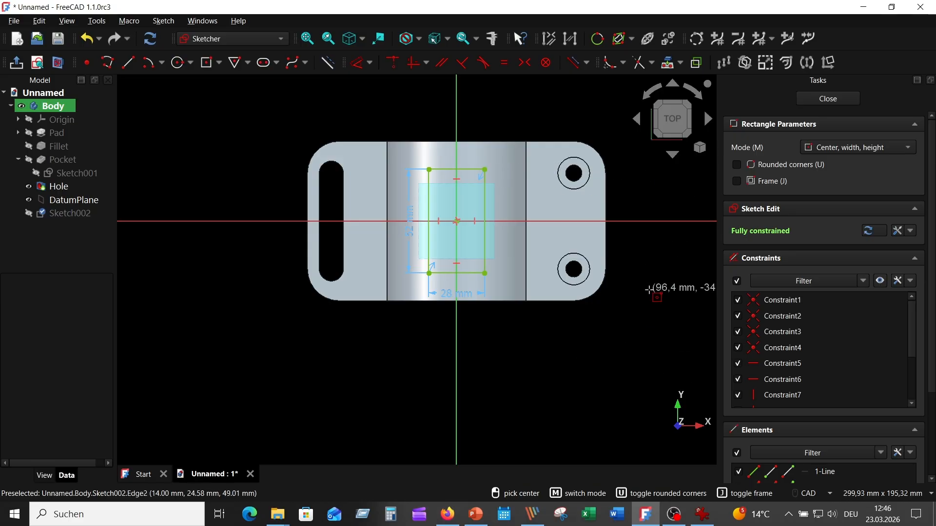
key("Escape")
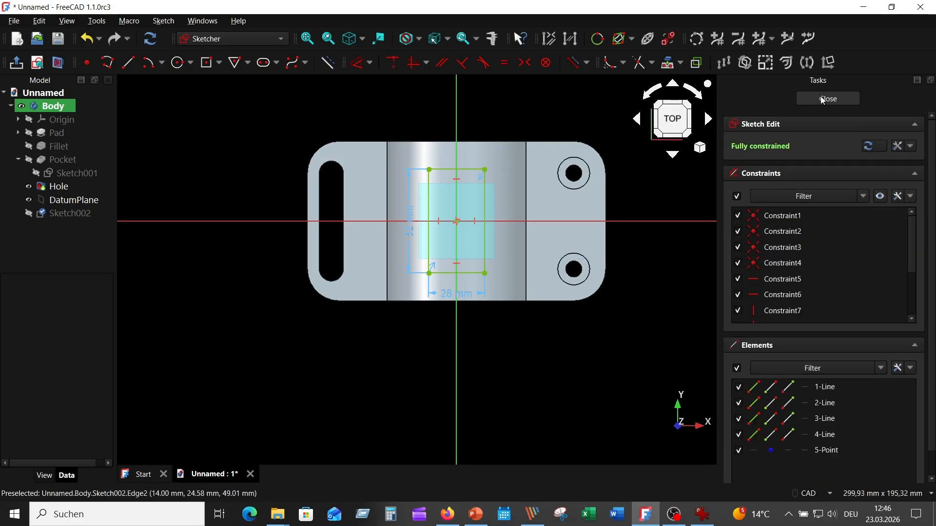
left_click(799, 102)
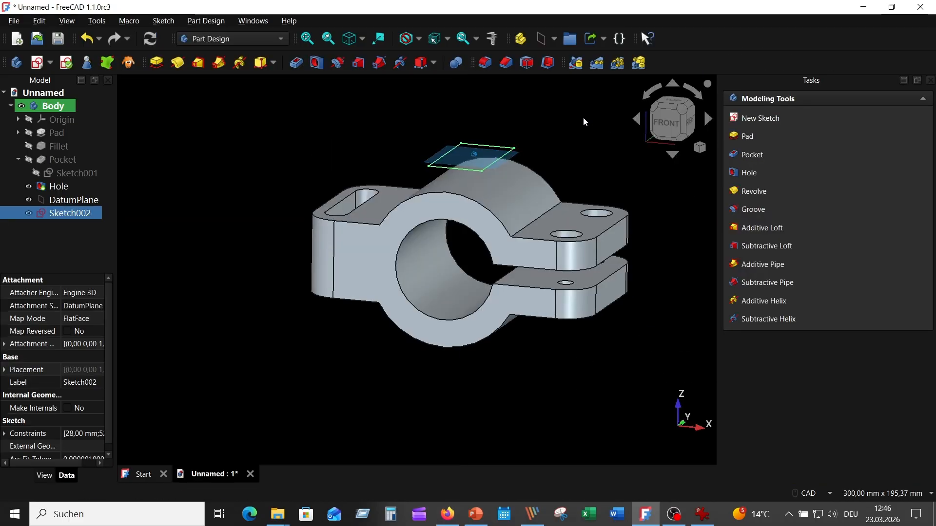
Hide the datum plane and start a Pad of the rectangle, reversed toward the clamp body
left_click(28, 200)
middle_click_drag(216, 242, 229, 226)
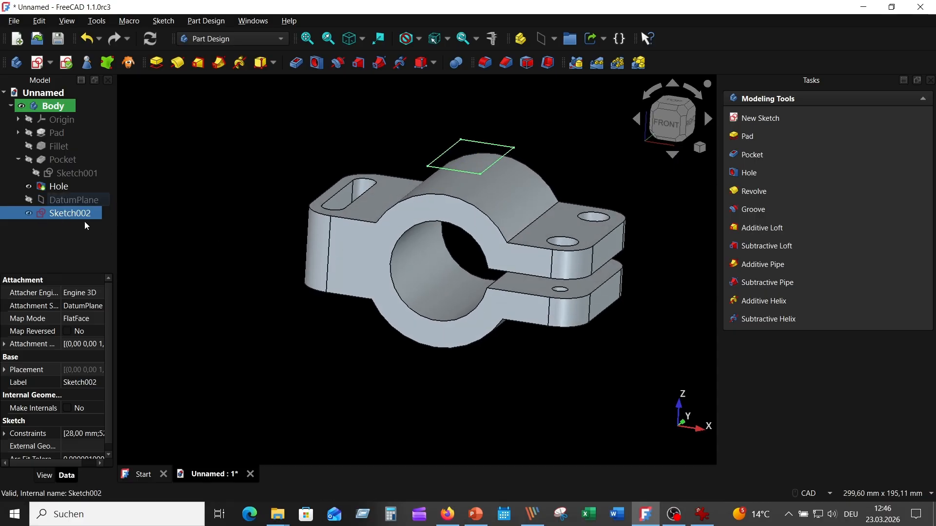
left_click(177, 63)
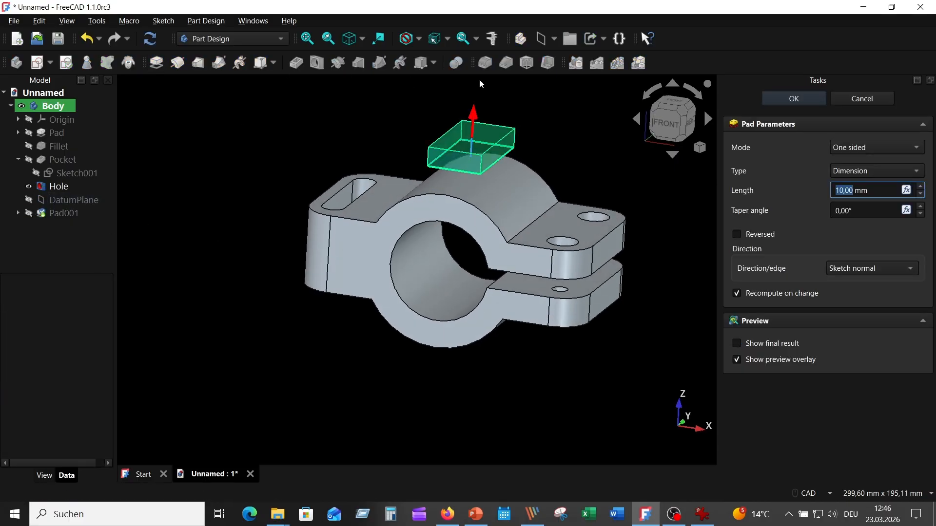
left_click(736, 234)
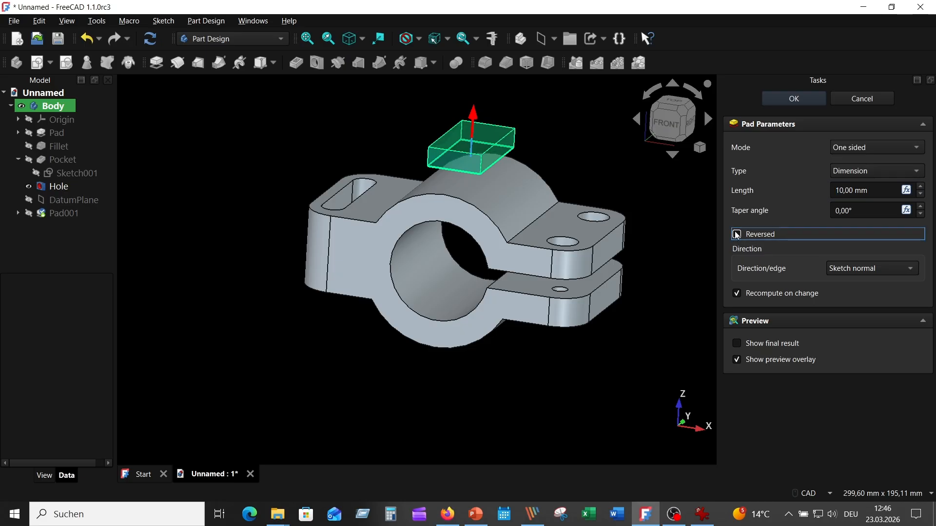
Set the pad's type to Up to shape so it ends at the clamp's cylindrical body, and accept it
left_click(888, 171)
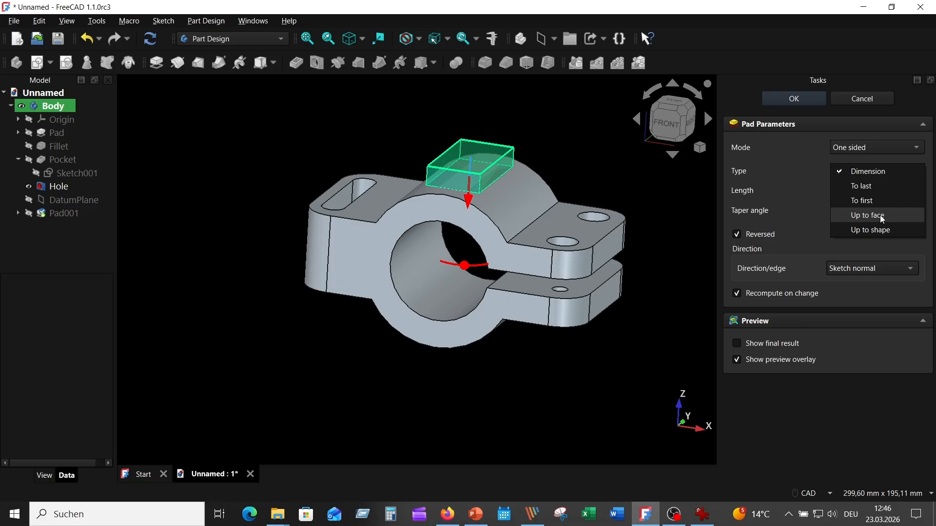
left_click(882, 219)
middle_click_drag(870, 215, 893, 177)
left_click(893, 177)
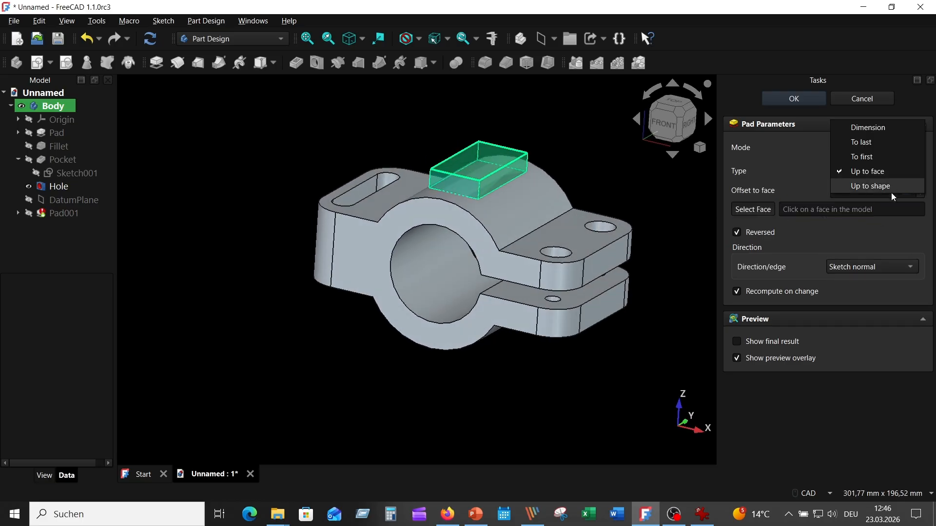
left_click(877, 186)
middle_click_drag(683, 168, 828, 101)
left_click(794, 99)
key("0")
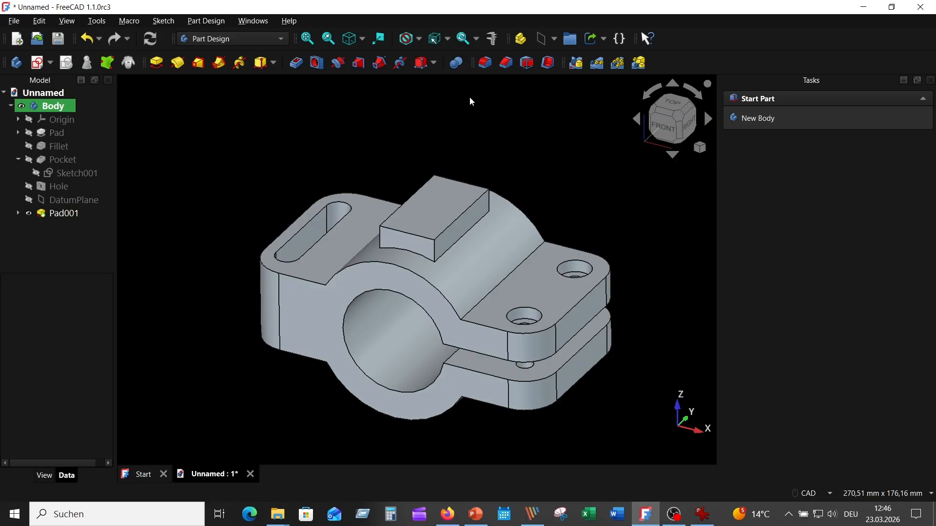
Fillet the two short top edges of the rectangular pad with the 8 mm radius from the reference drawing
left_click(402, 232)
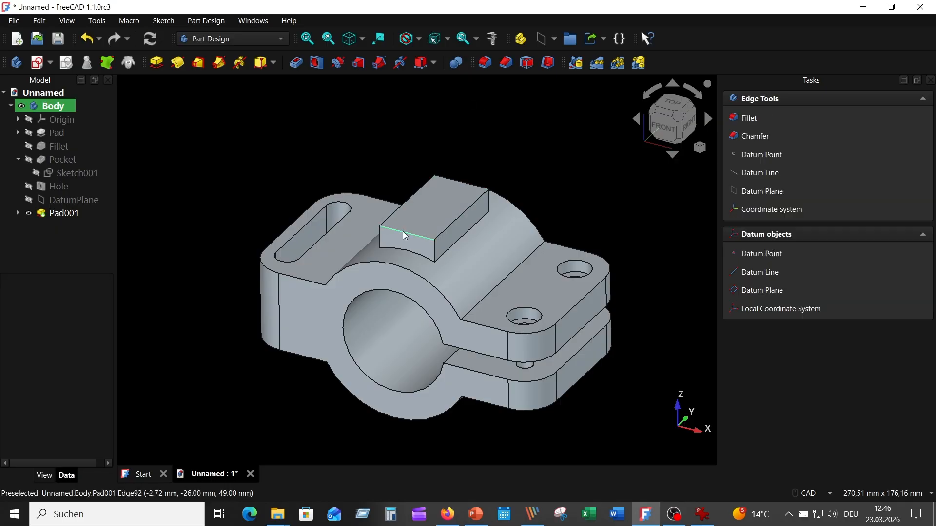
left_click(469, 182)
left_click(484, 63)
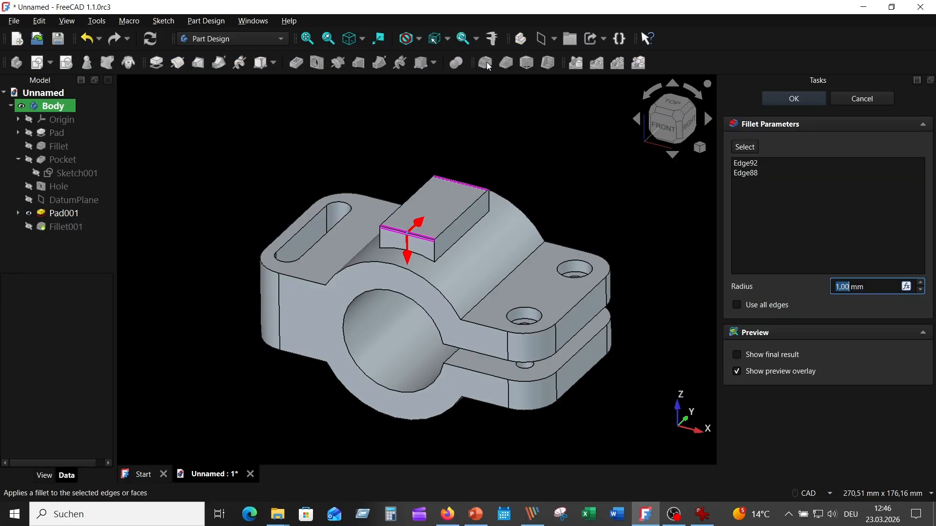
left_click(702, 514)
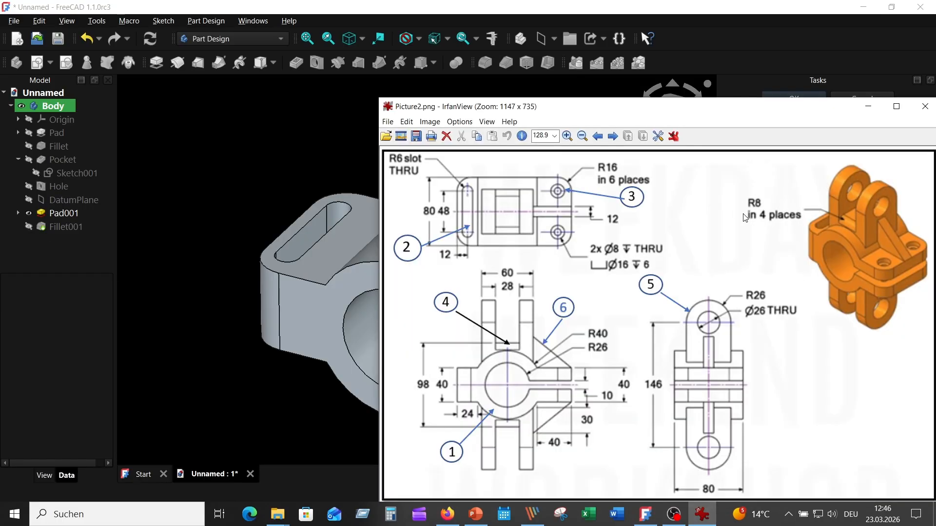
left_click(312, 133)
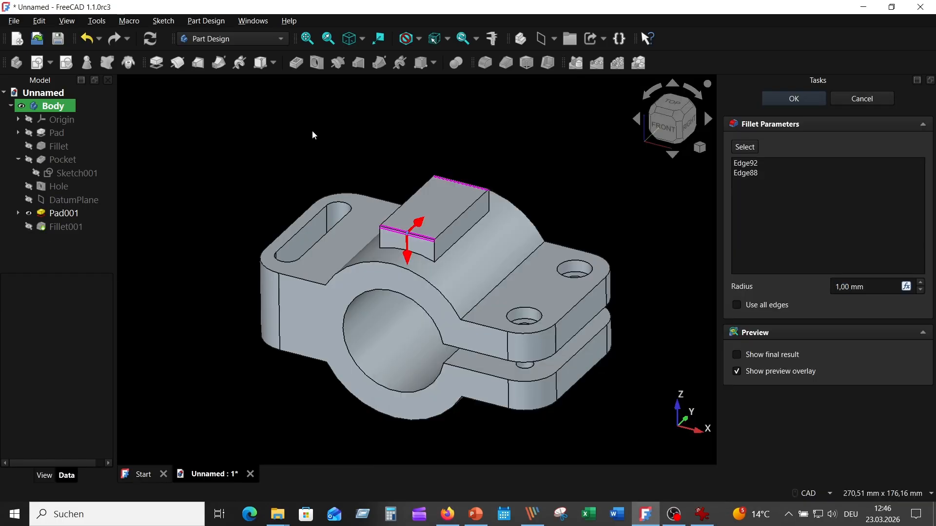
triple_click(878, 286)
type("3")
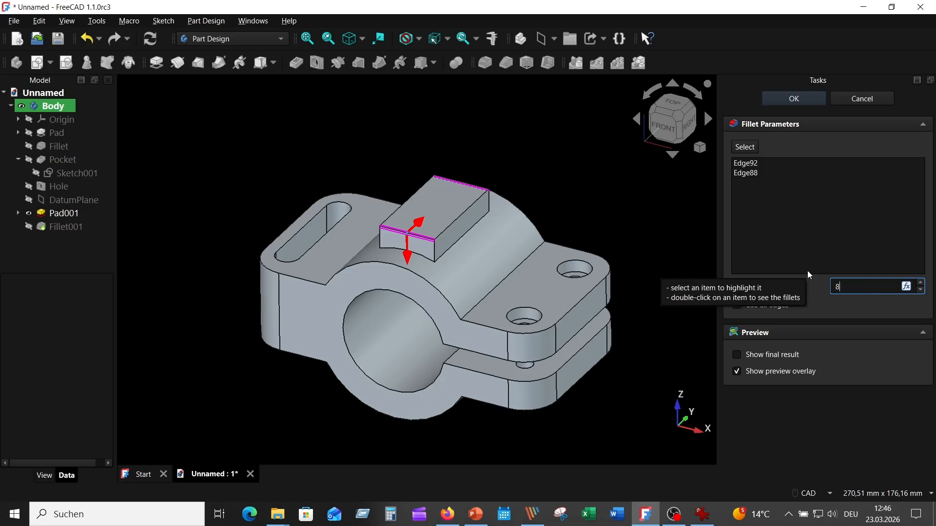
key("Return")
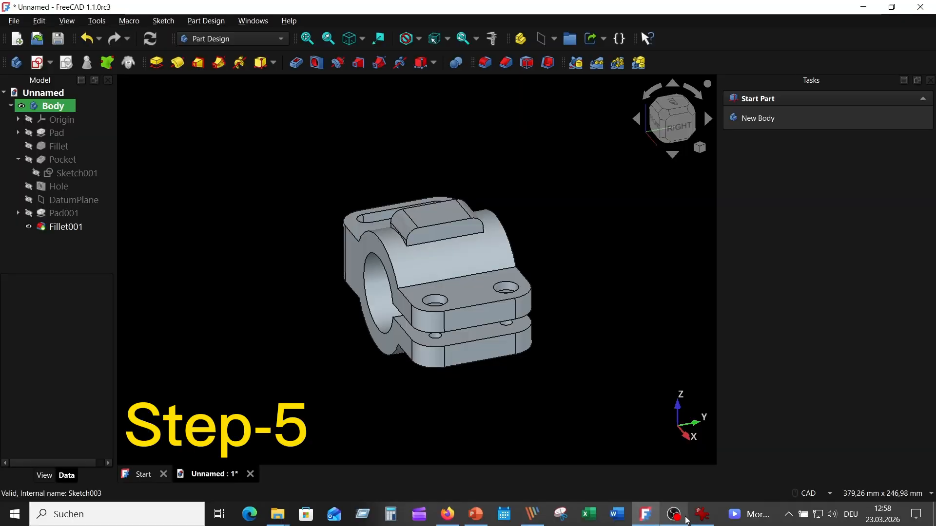
Consult the reference drawing, open a new sketch on the pad's long side face, and section the view at the sketch plane
left_click(701, 514)
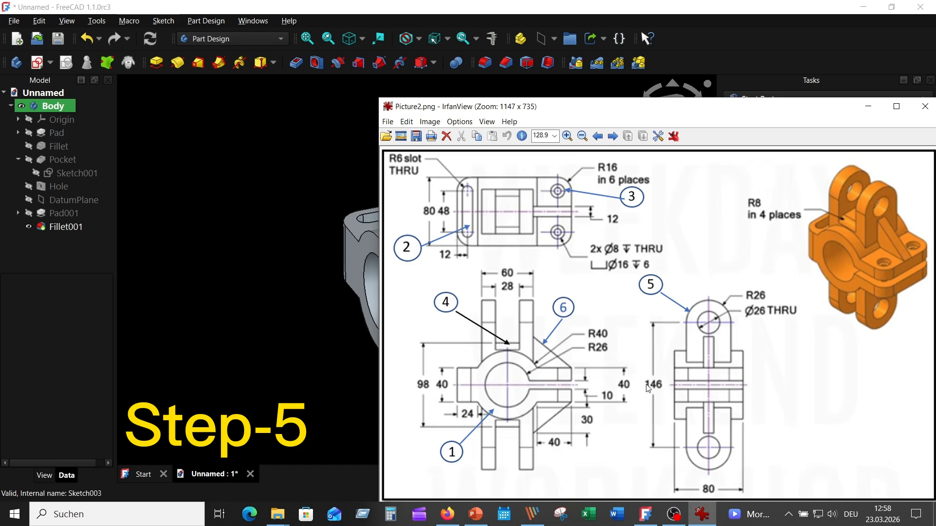
left_click(317, 350)
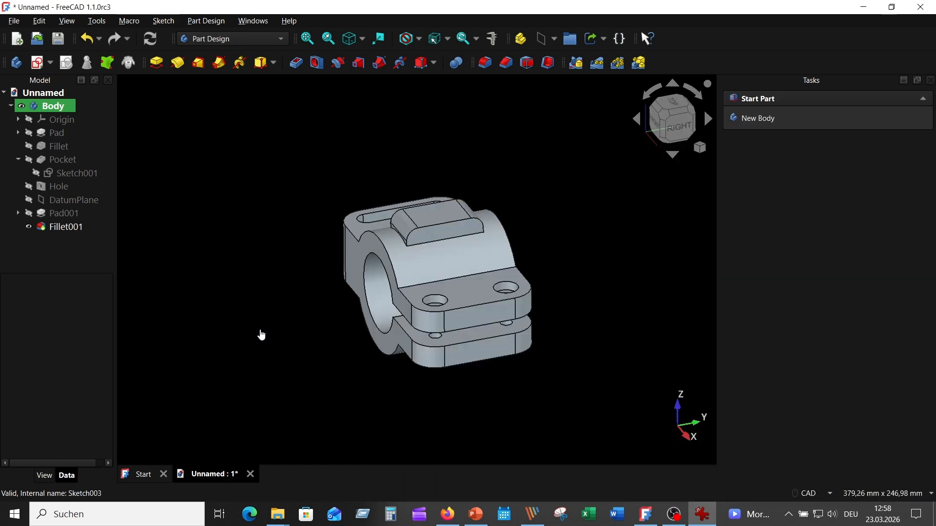
left_click(438, 241)
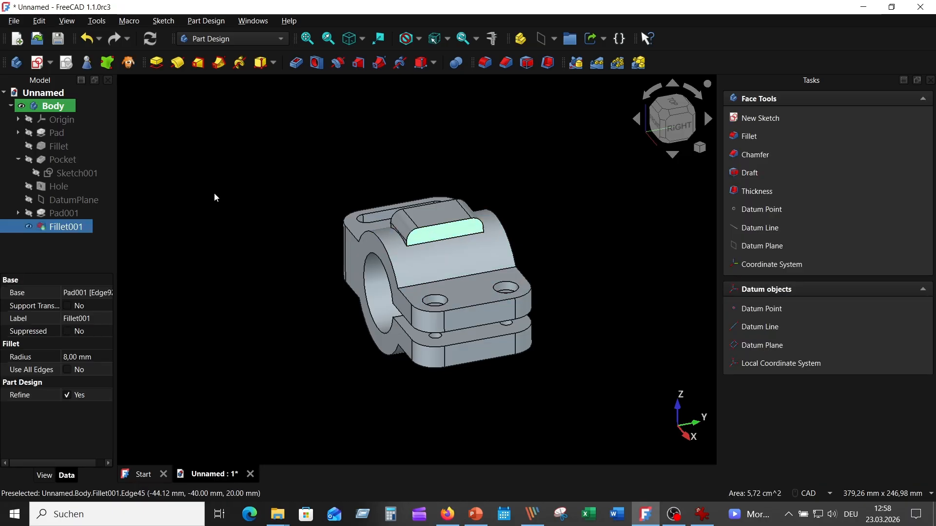
left_click(40, 65)
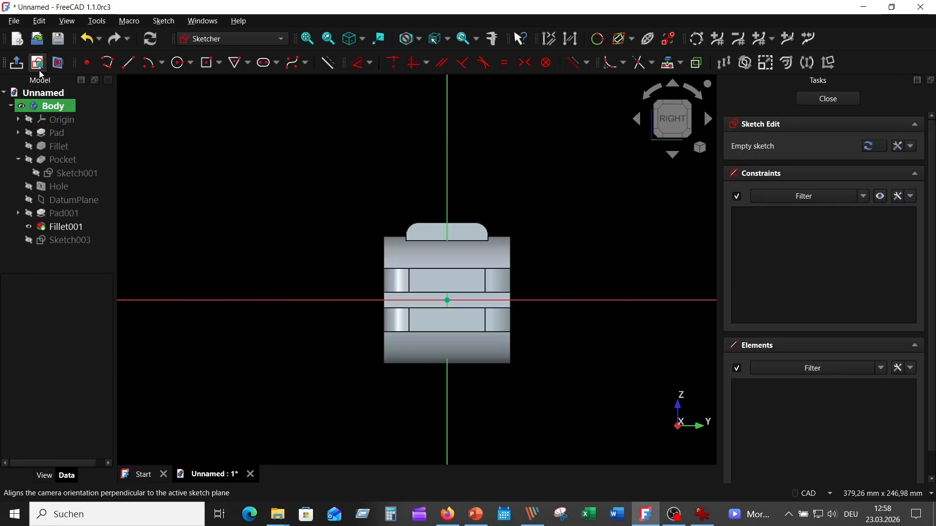
left_click(58, 63)
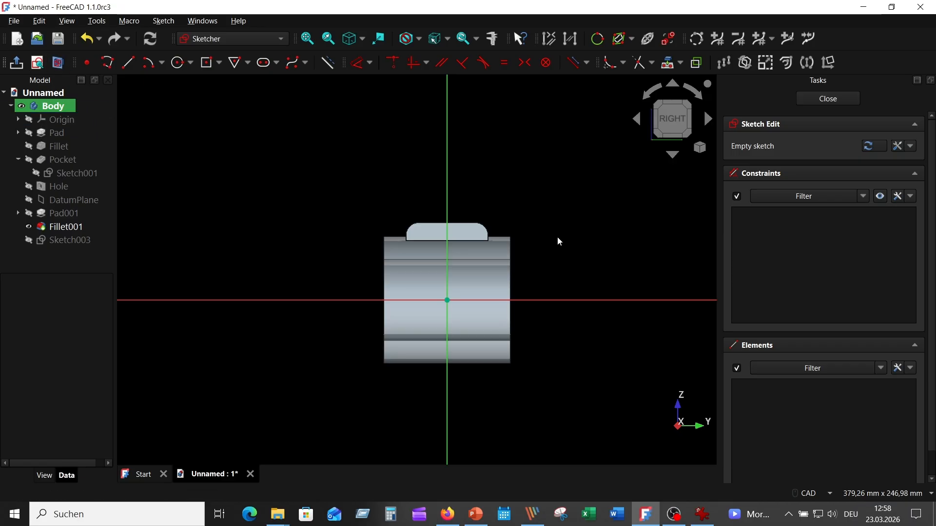
Sketch an upright slot on the vertical axis, about 60 mm between arc centres with a 26 mm radius, and move its radius dimension aside
scroll(543, 231, "up", 3)
left_click(264, 63)
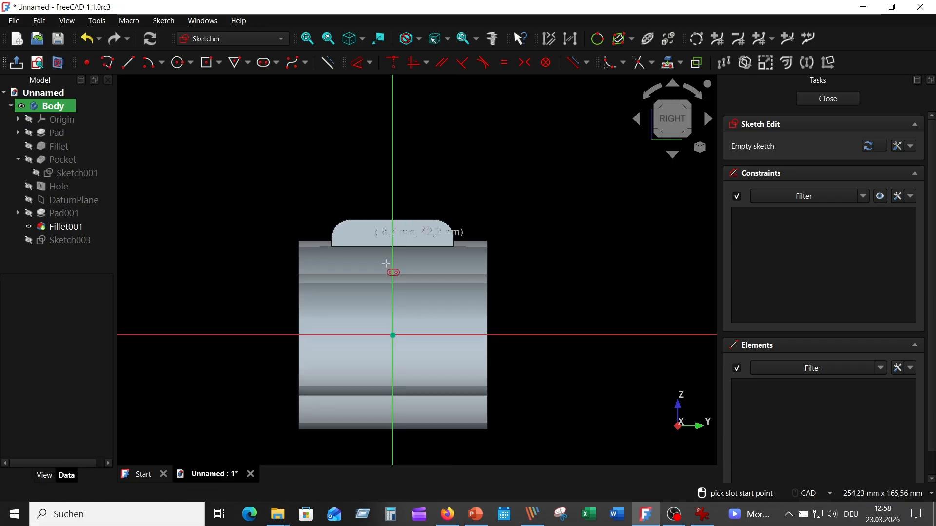
left_click(393, 282)
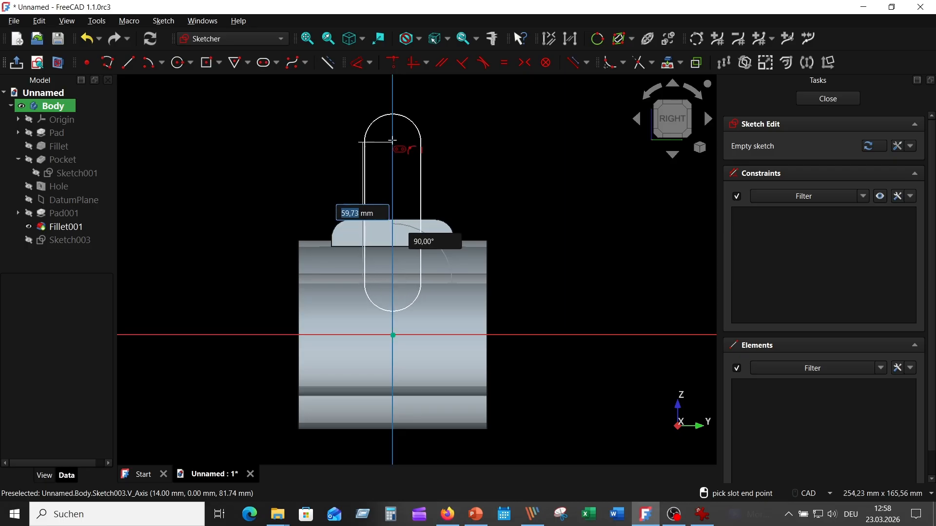
type("26")
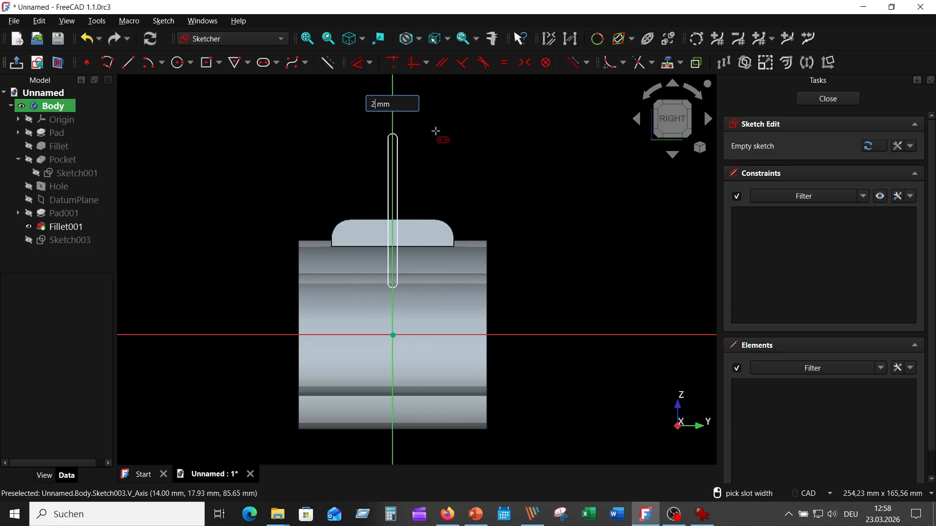
key("Return")
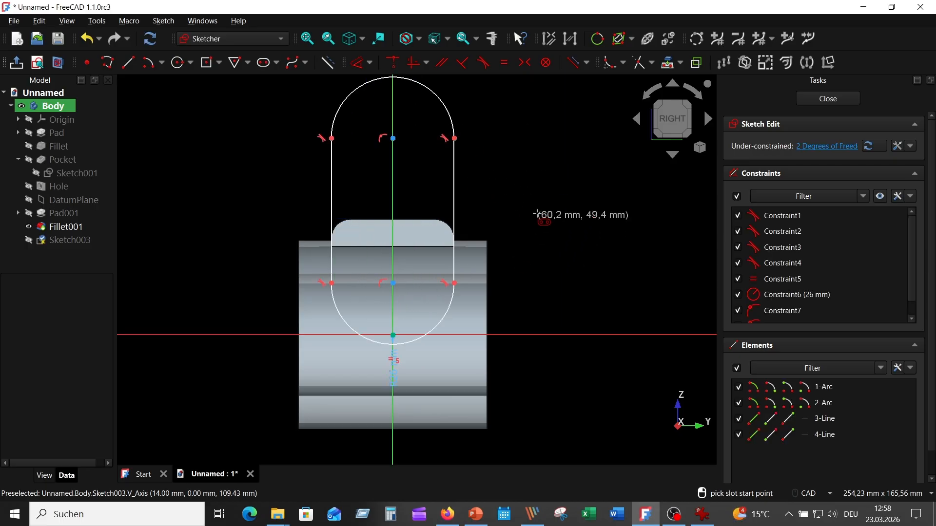
right_click(535, 217)
left_click_drag(393, 385, 561, 327)
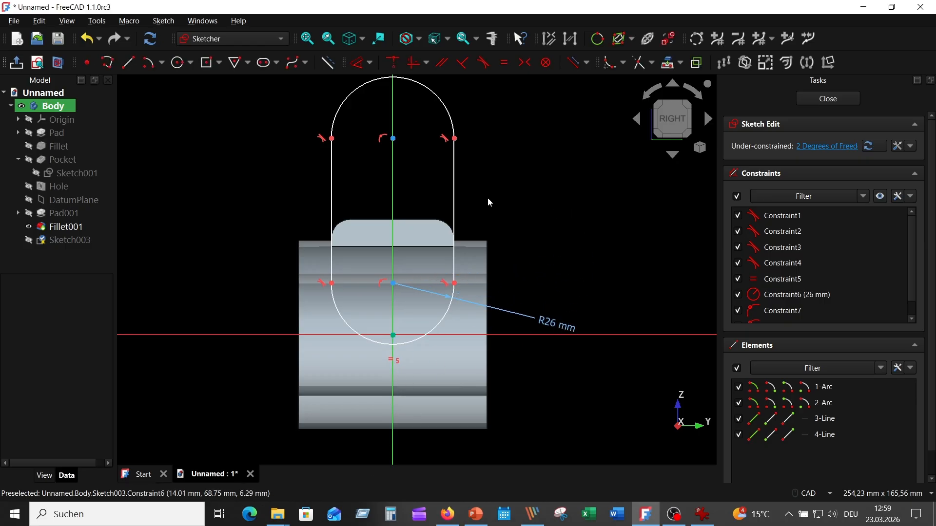
Try to constrain both straight sides of the slot vertical and to dimension its upper arc
left_click(454, 195)
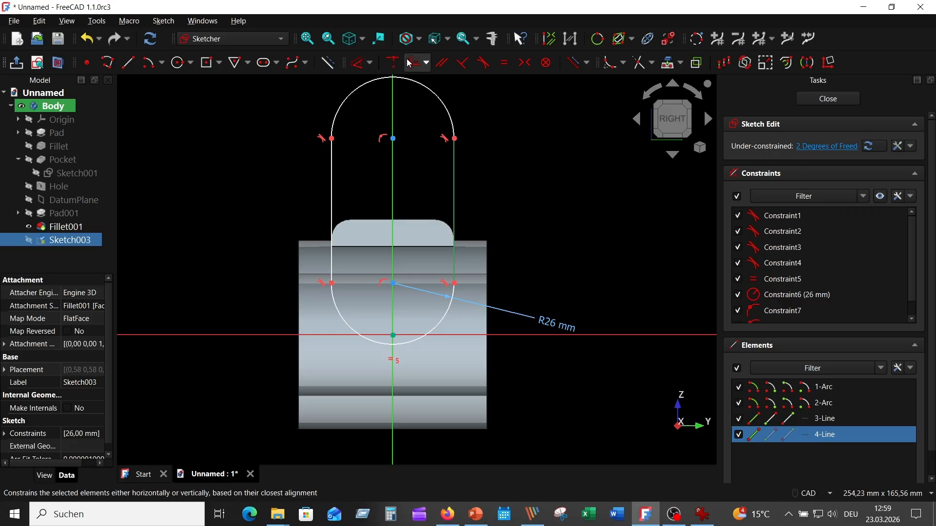
left_click(409, 63)
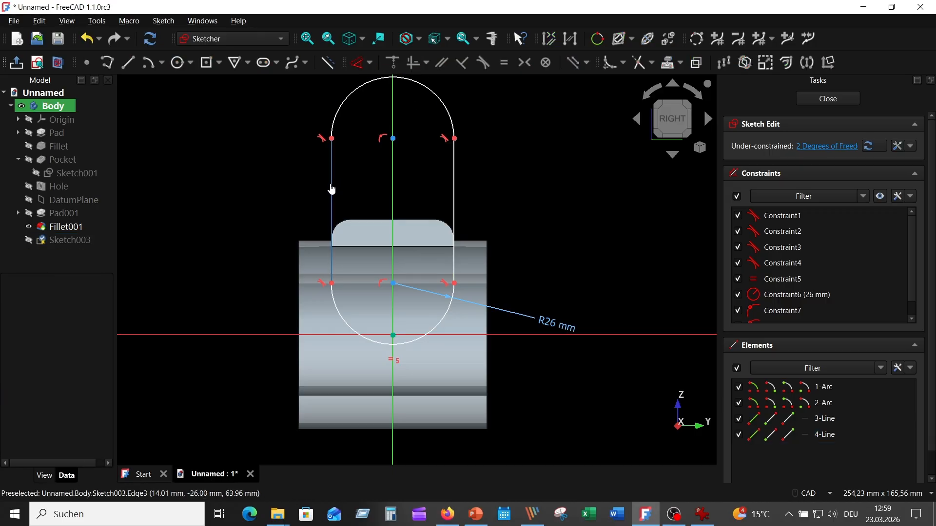
left_click(332, 189)
left_click(413, 62)
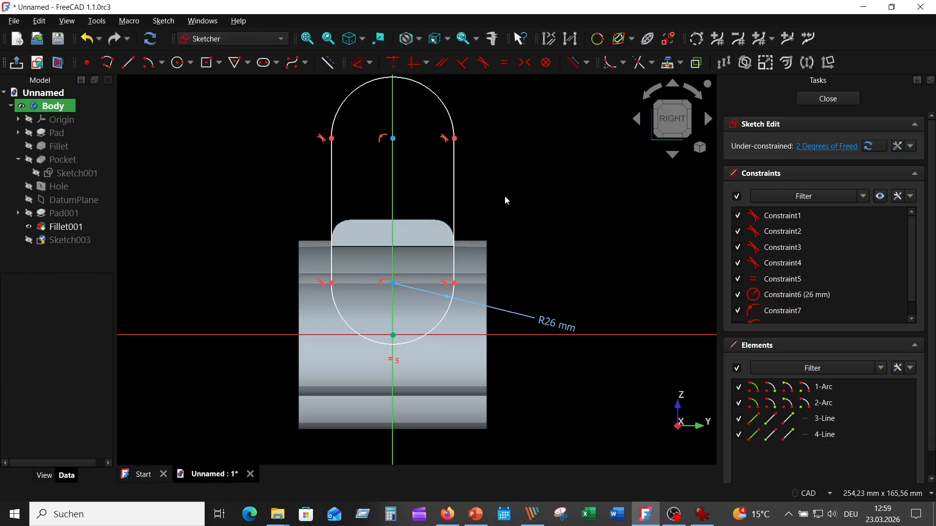
left_click(351, 68)
left_click(447, 108)
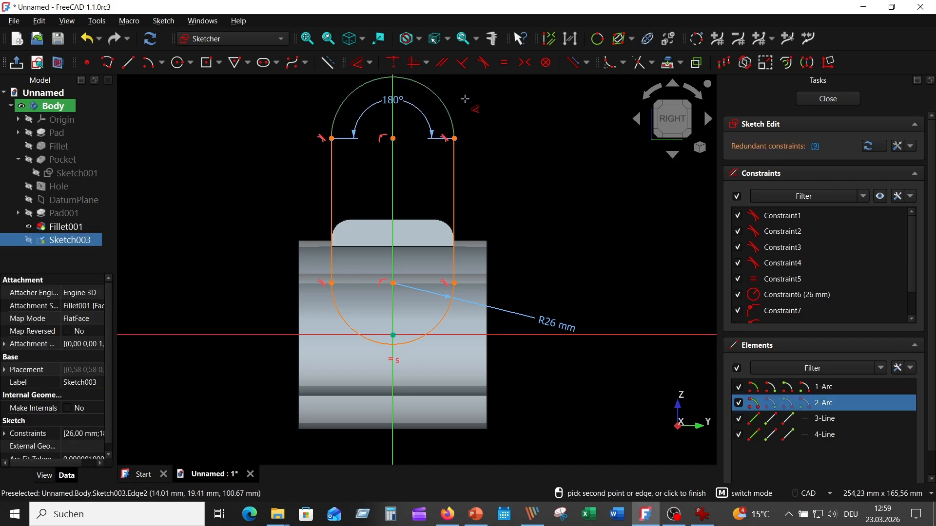
key("Escape")
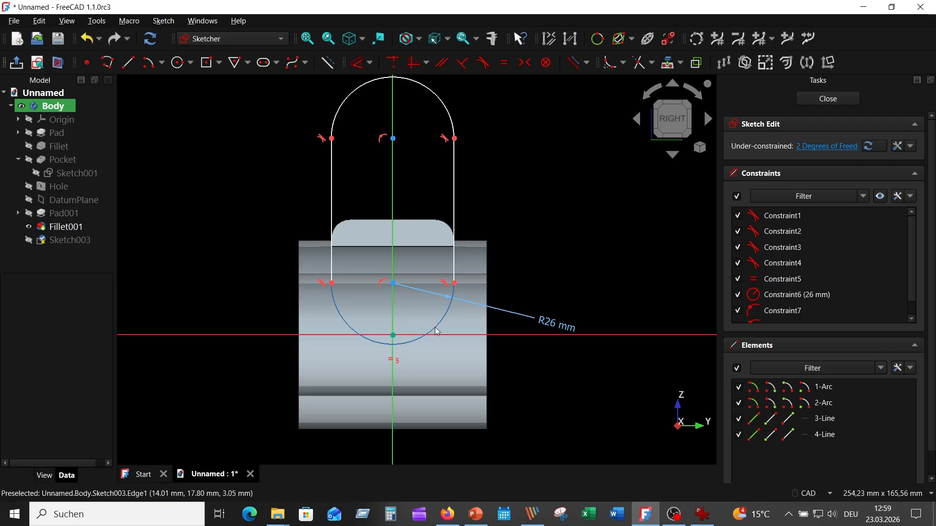
Delete the slot's lower arc and close the profile with a horizontal line between the lower ends of its two sides
left_click_drag(436, 330, 437, 335)
left_click(445, 320)
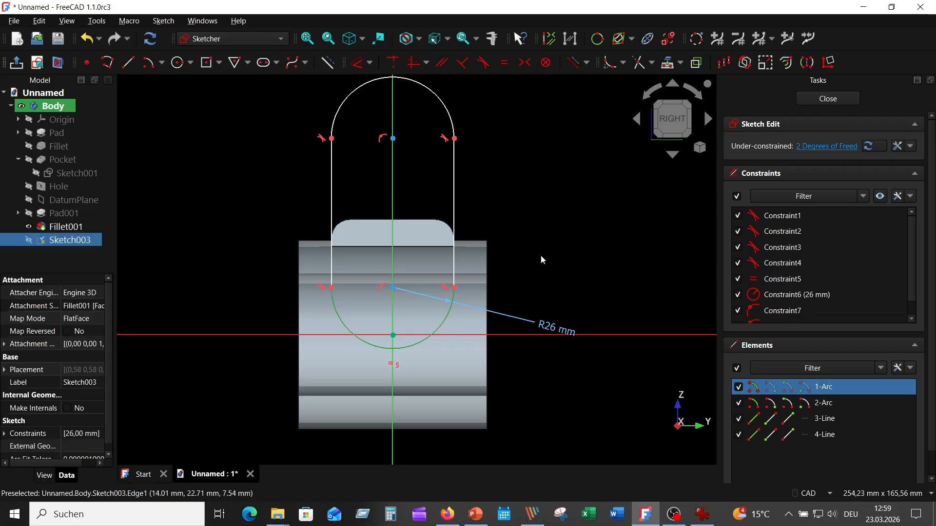
key("Delete")
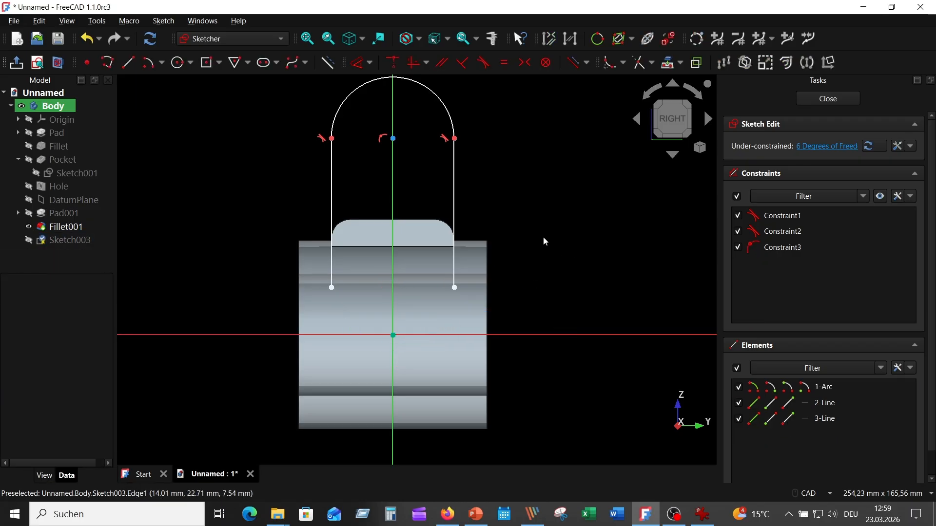
left_click(133, 69)
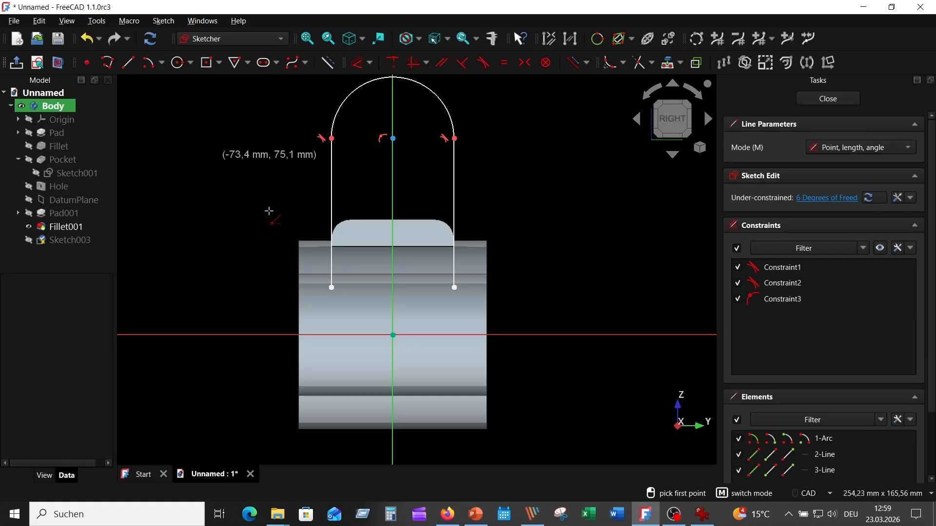
left_click(331, 287)
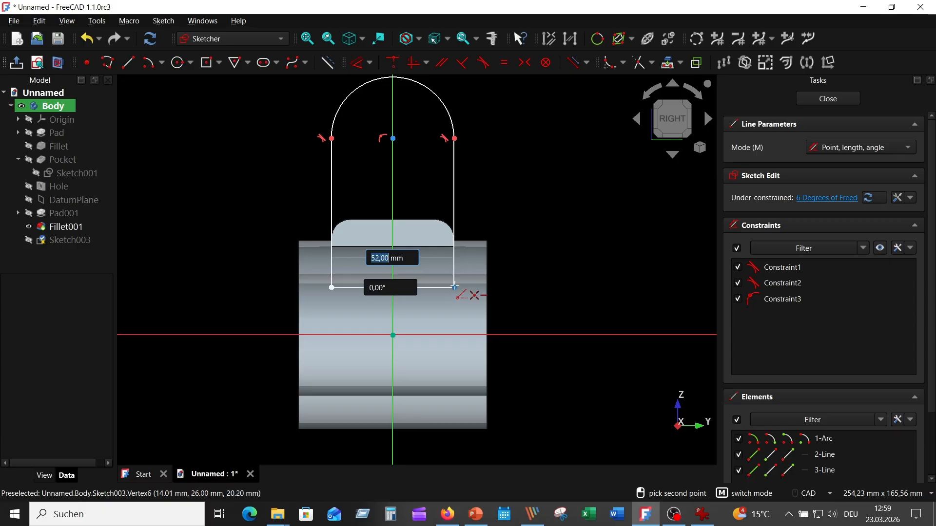
left_click(454, 287)
right_click(548, 186)
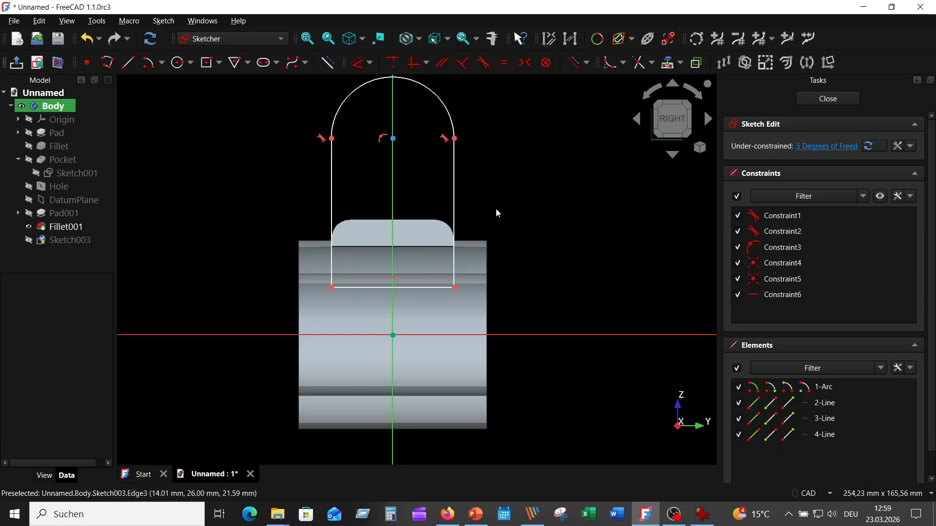
Constrain the bottom line of the profile to 52 mm long and 26 mm above the horizontal axis
left_click(423, 289)
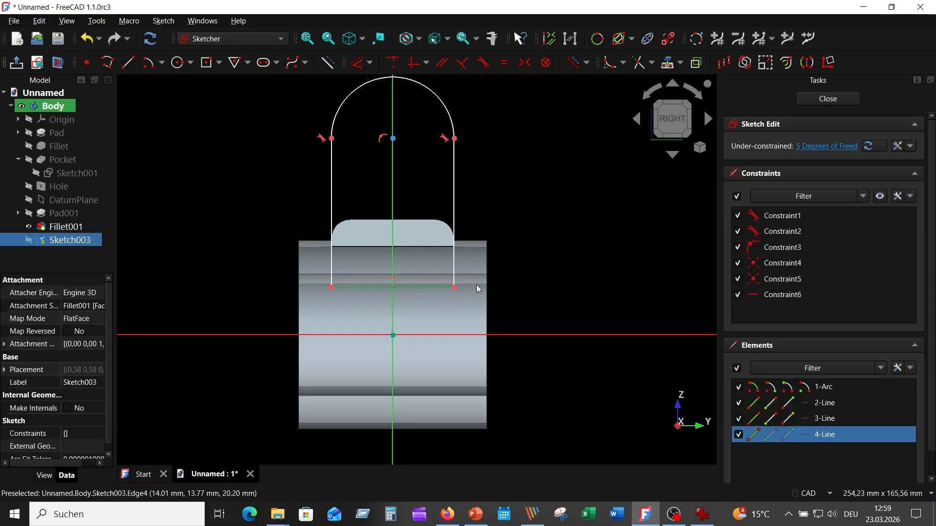
left_click(357, 62)
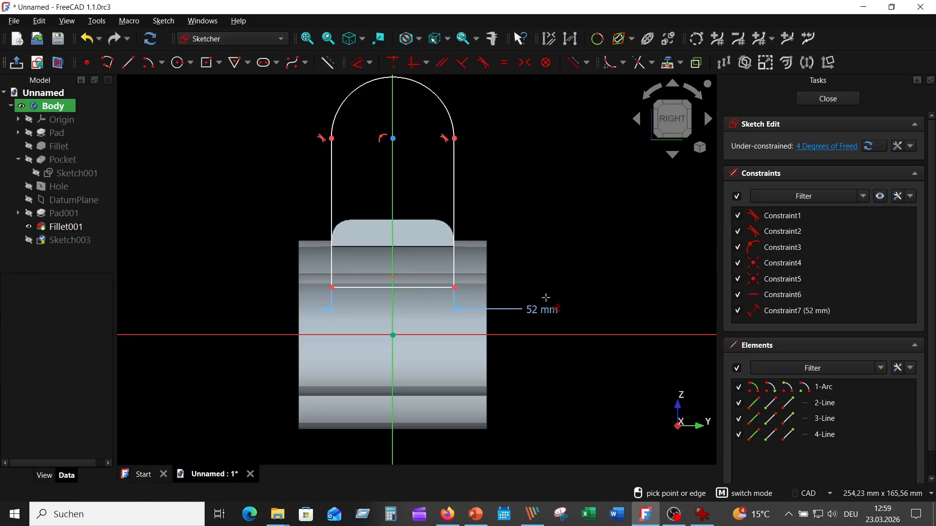
left_click(552, 307)
left_click(602, 381)
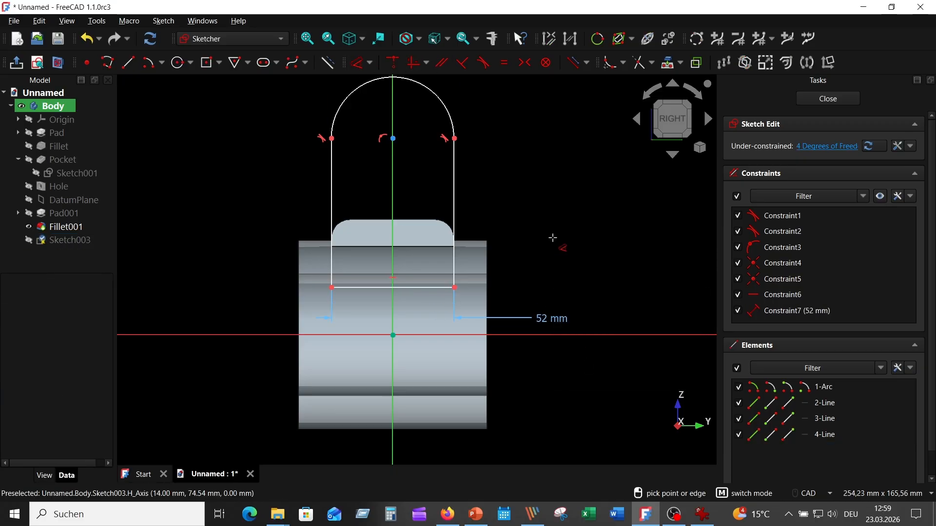
left_click(445, 288)
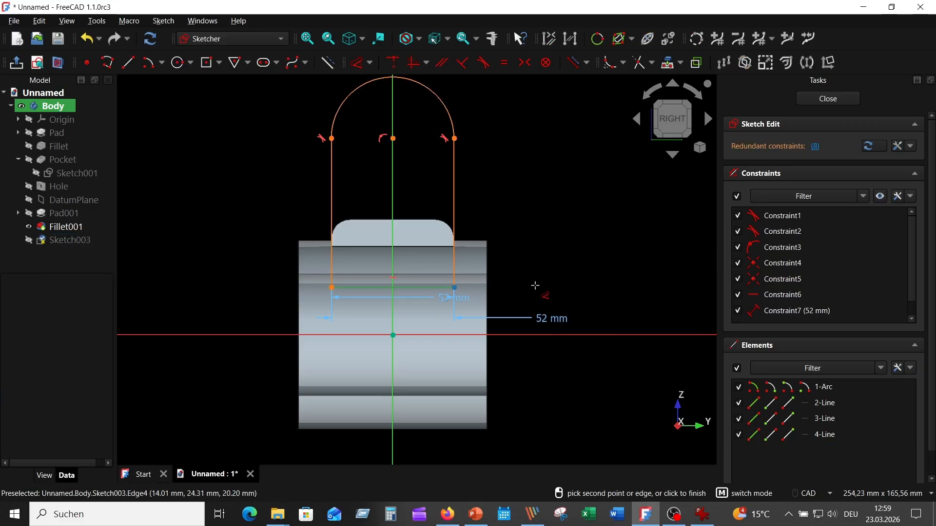
left_click(615, 335)
left_click(609, 234)
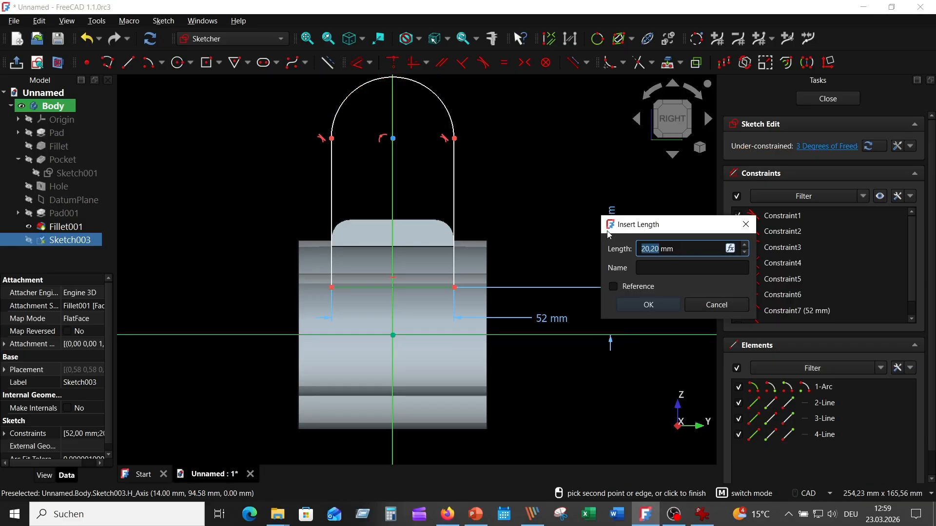
type("26")
key("Return")
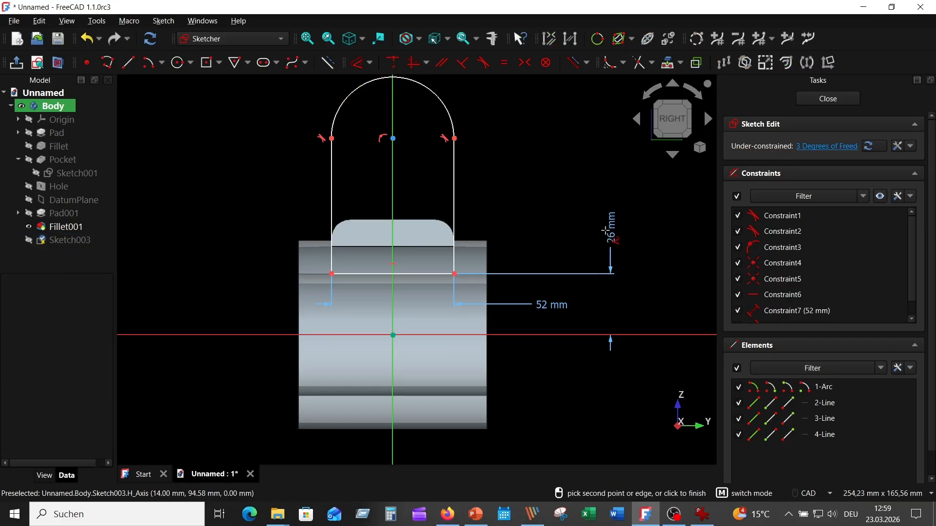
Constrain the upper arc to a 26 mm radius with its centre 73 mm above the horizontal axis
left_click(447, 108)
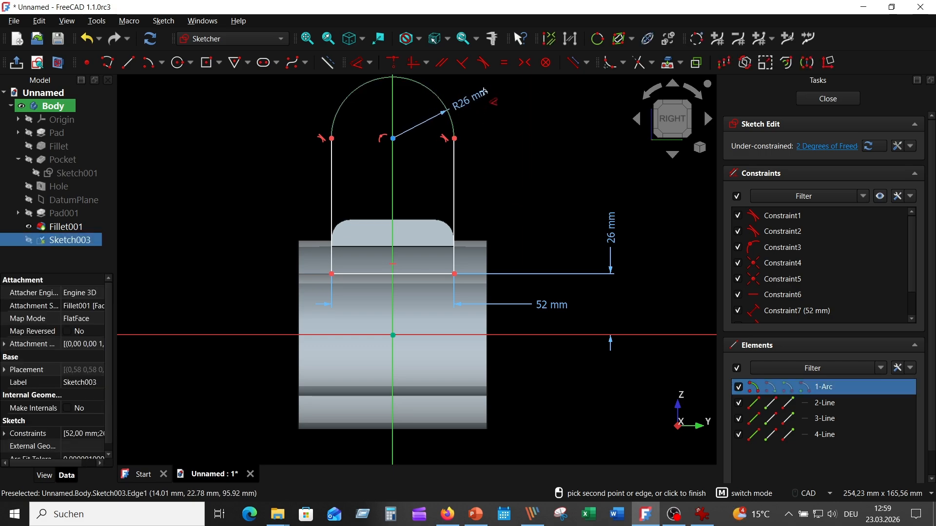
left_click(493, 100)
left_click(538, 161)
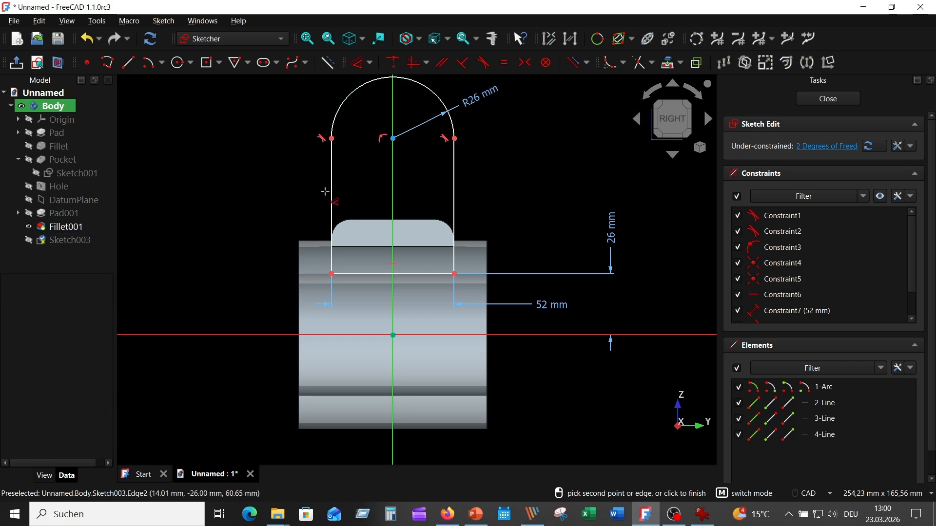
left_click(394, 140)
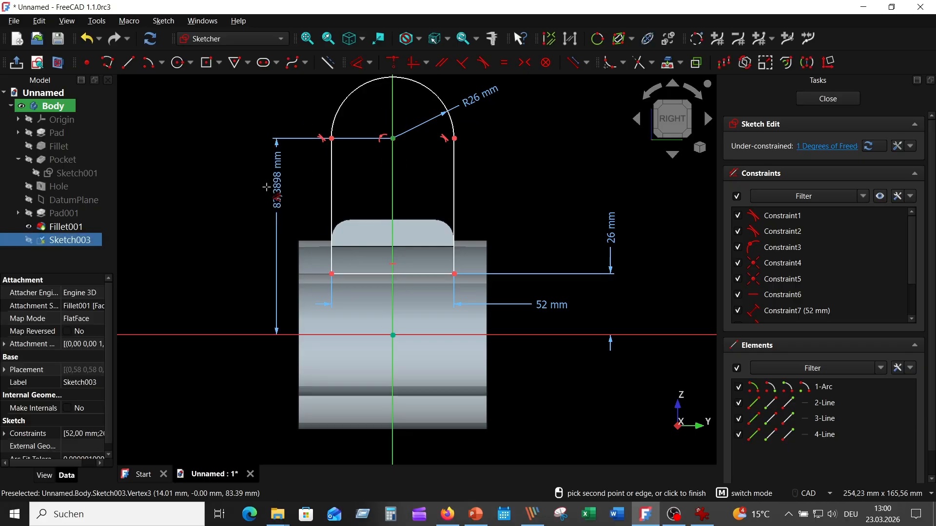
left_click(206, 259)
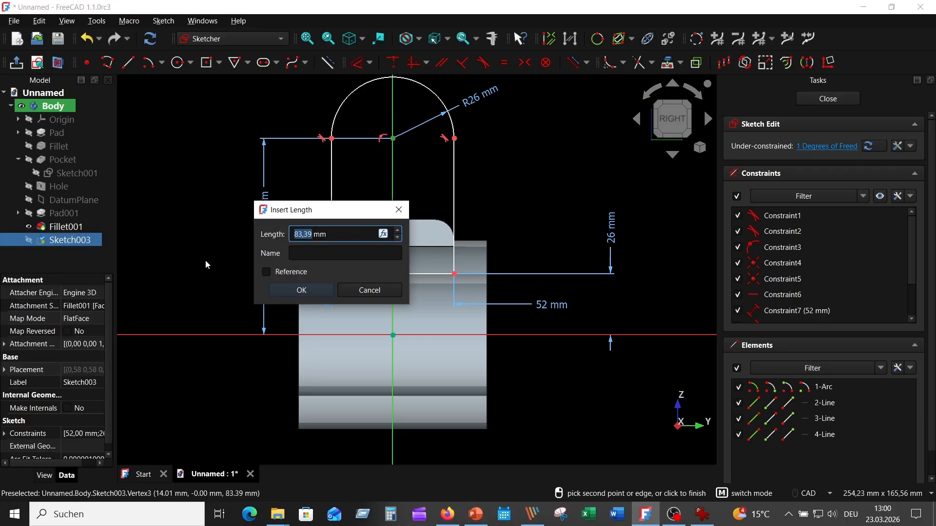
type("73")
key("Return")
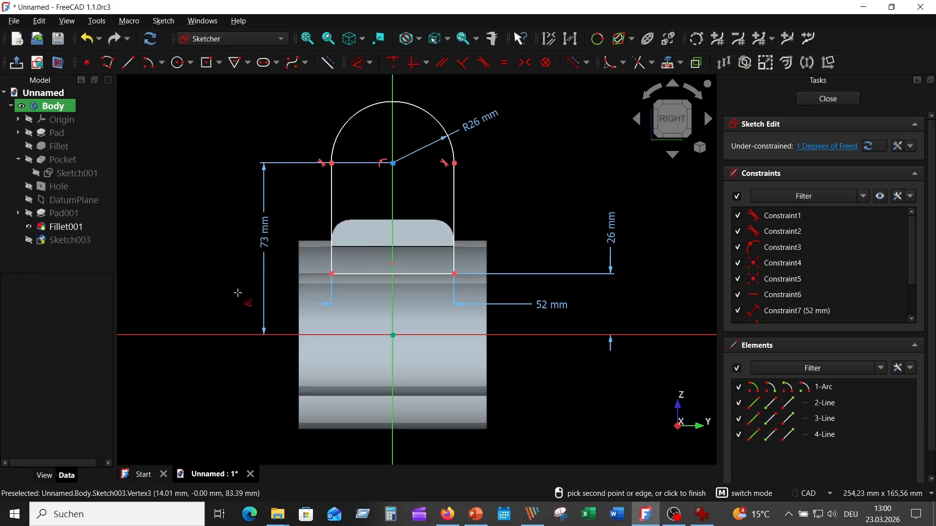
Dimension the length of the profile's straight vertical side on the positive Y side
left_click(454, 209)
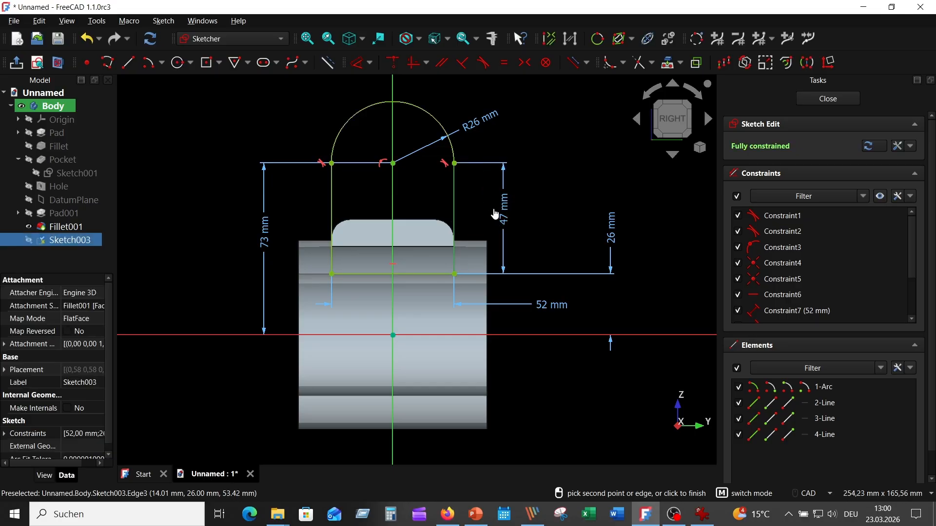
left_click(495, 214)
left_click(545, 279)
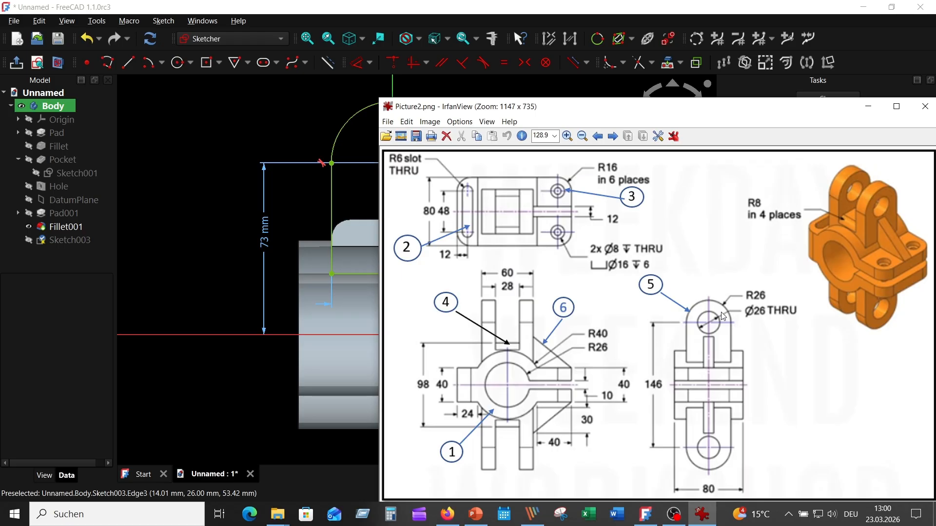
Draw a circle of 13 mm radius centred on the upper arc's centre for the through hole, and close the sketch
left_click(239, 122)
left_click(182, 70)
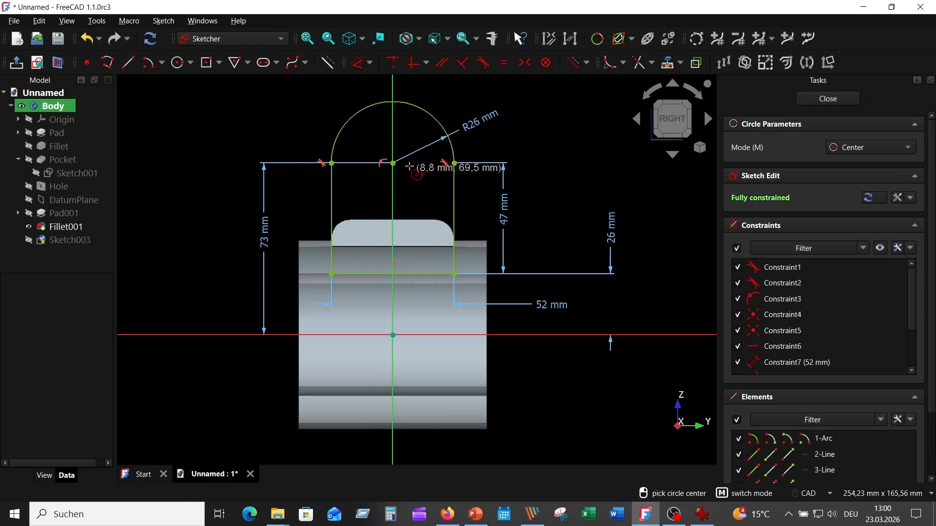
left_click(393, 163)
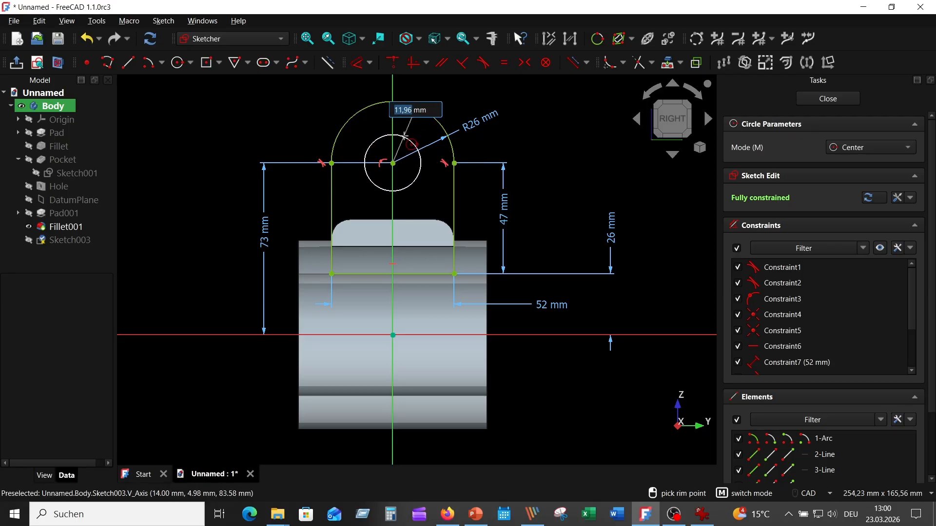
type("13")
key("Return")
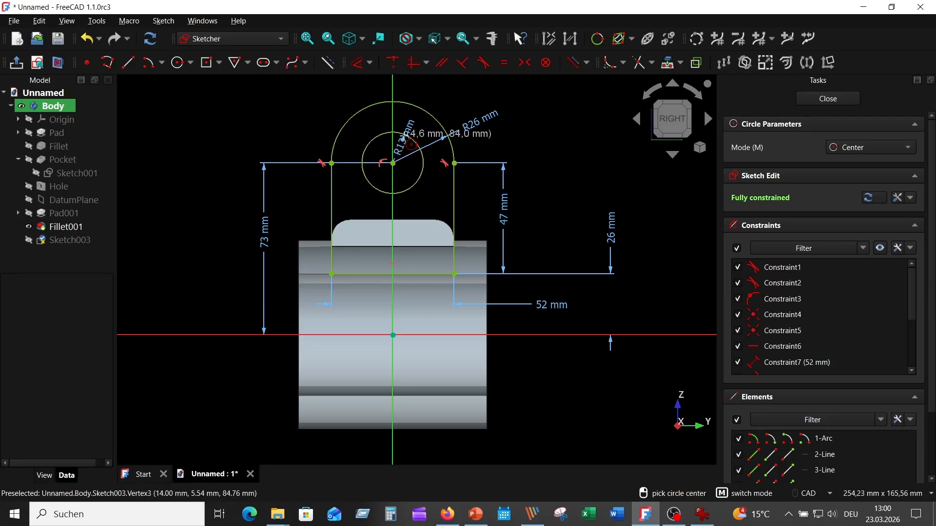
right_click(536, 142)
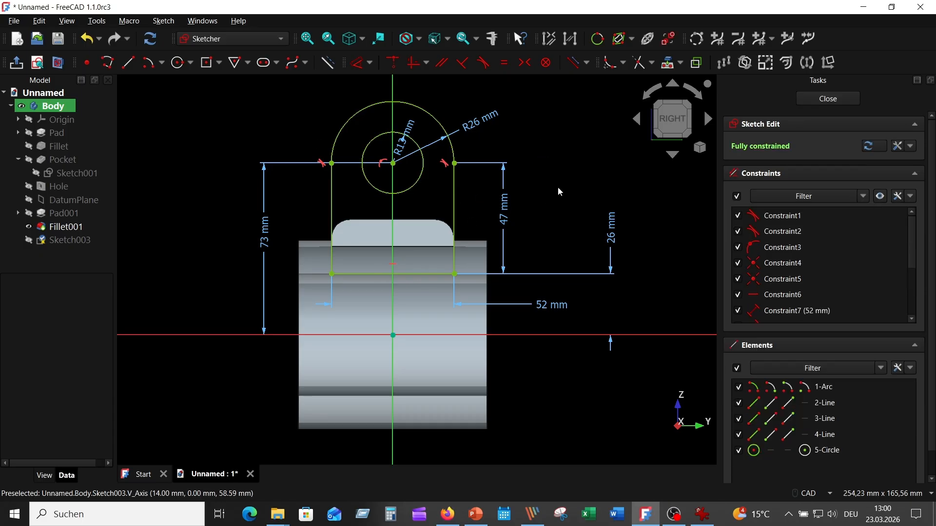
left_click(828, 99)
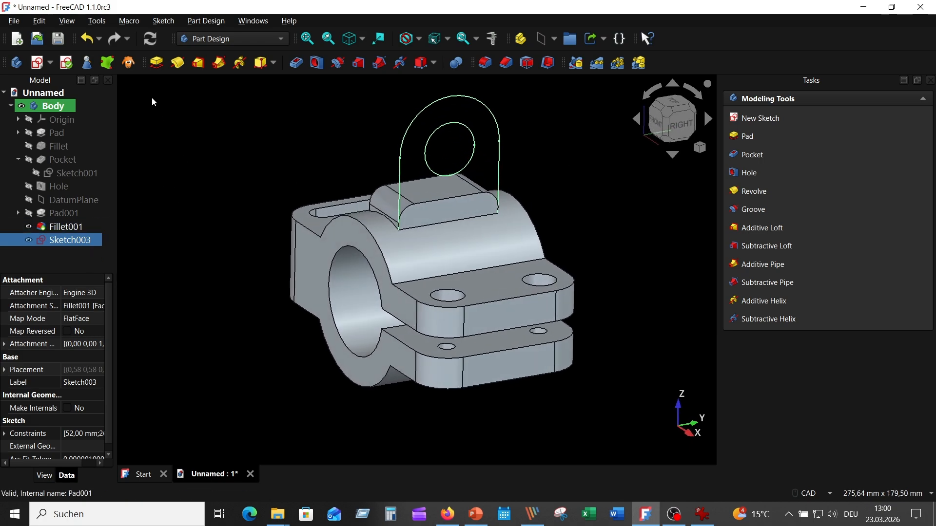
Check the lug thickness in the reference drawing and pad the lug profile 16 mm outwards from the pad's side face
left_click(157, 62)
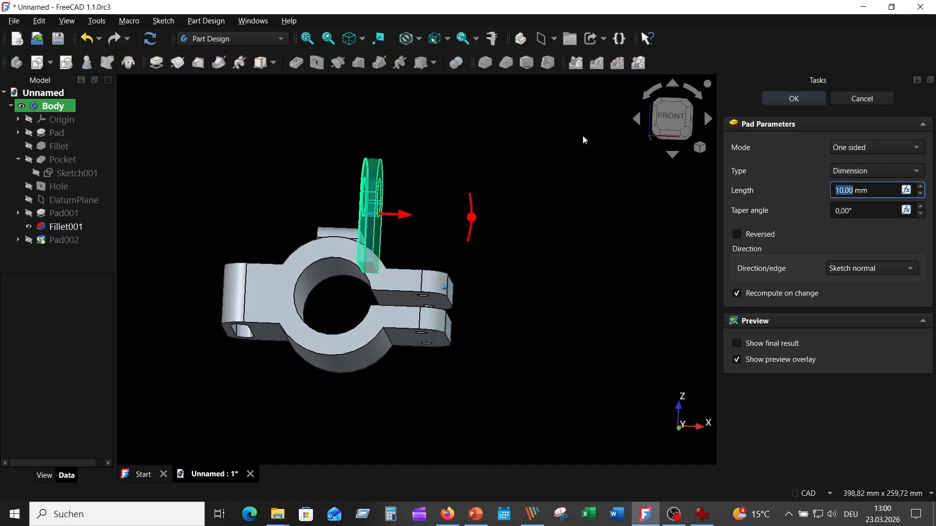
left_click(702, 514)
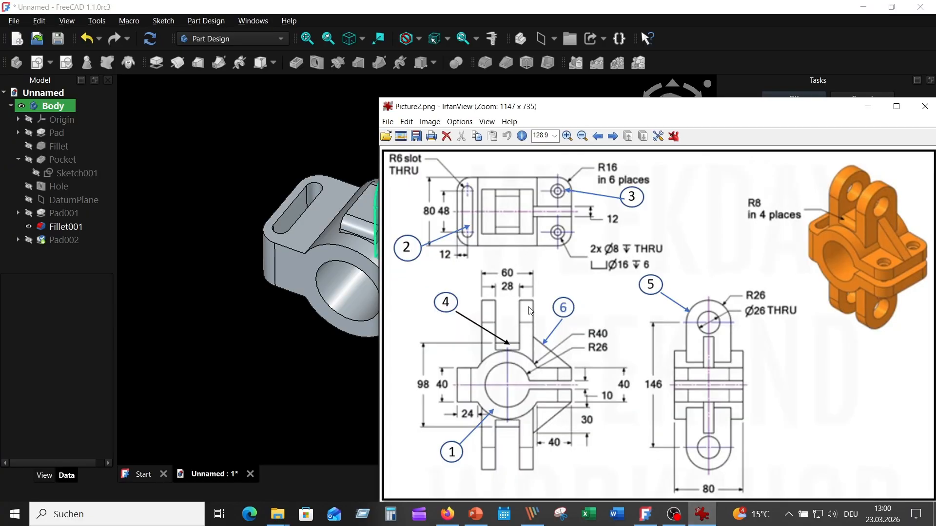
left_click(283, 119)
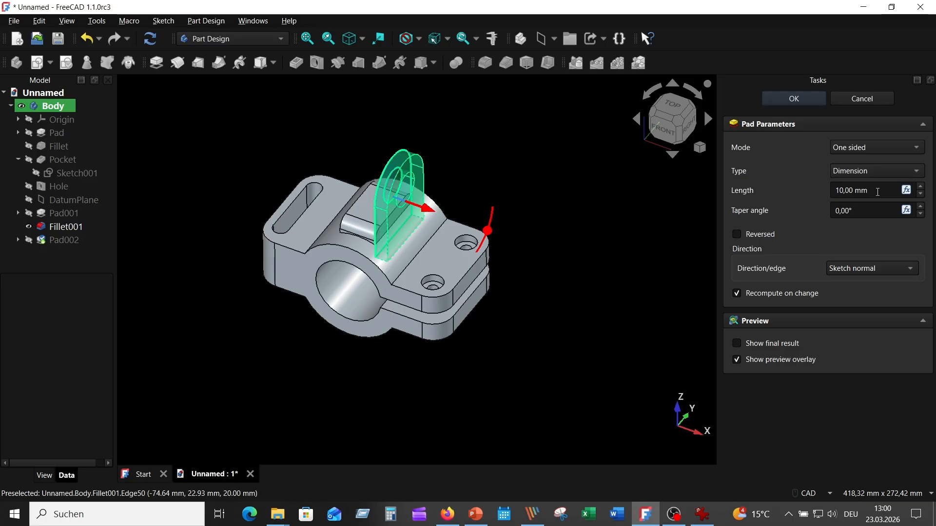
type("16")
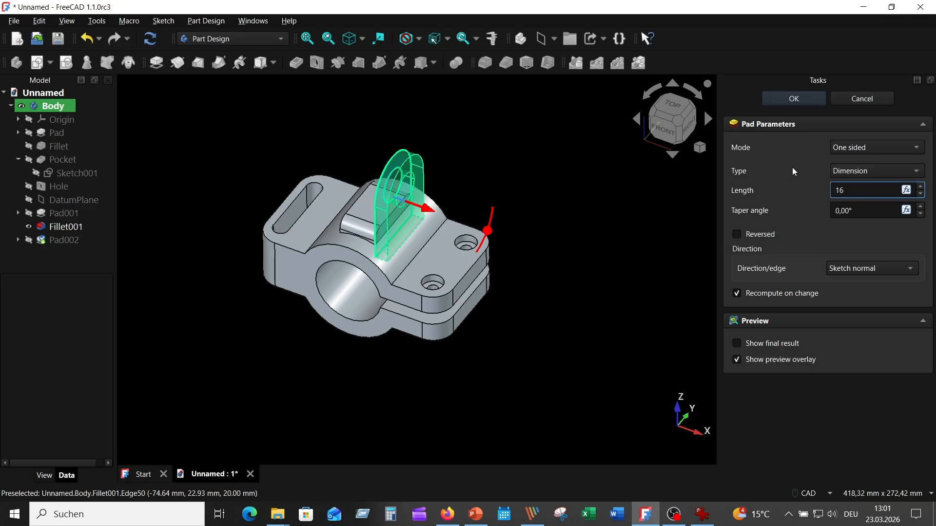
key("Return")
key("1")
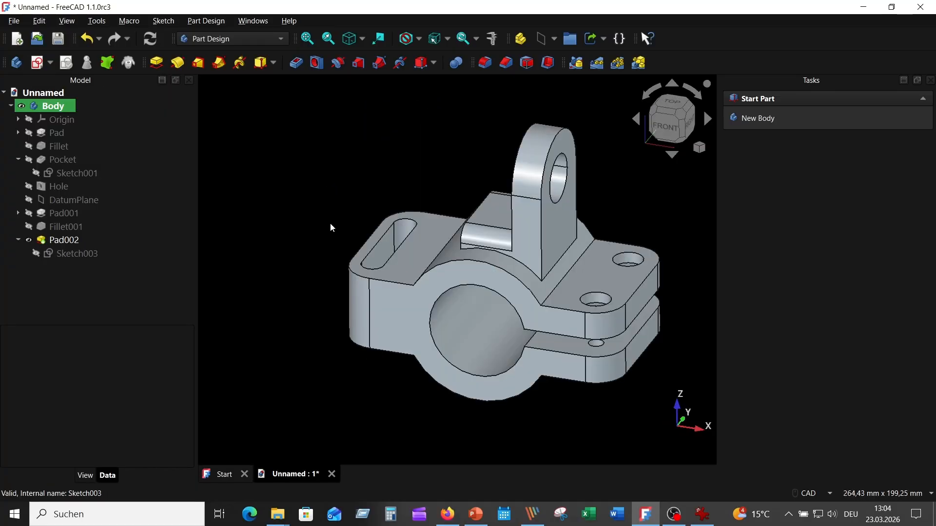
Copy only the lug profile sketch Sketch003, leaving out all of its dependencies
left_click(83, 254)
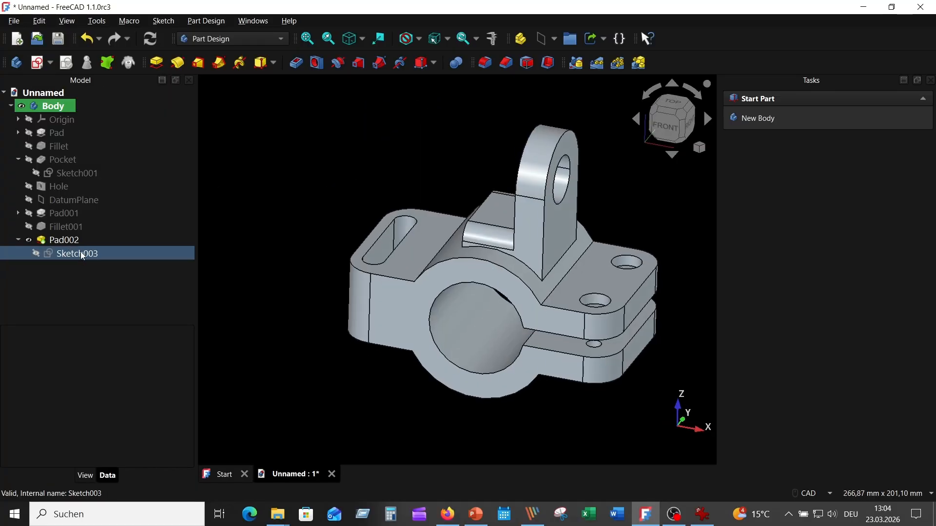
right_click(78, 252)
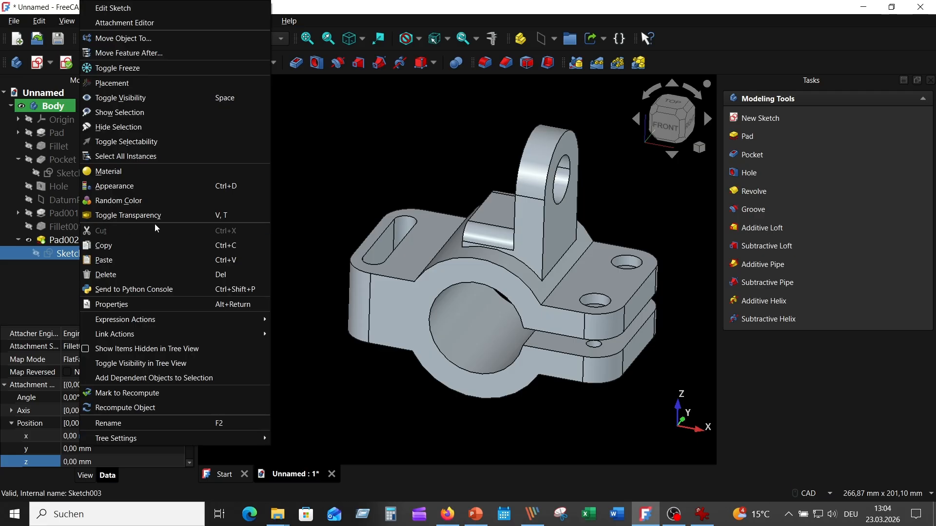
left_click(130, 246)
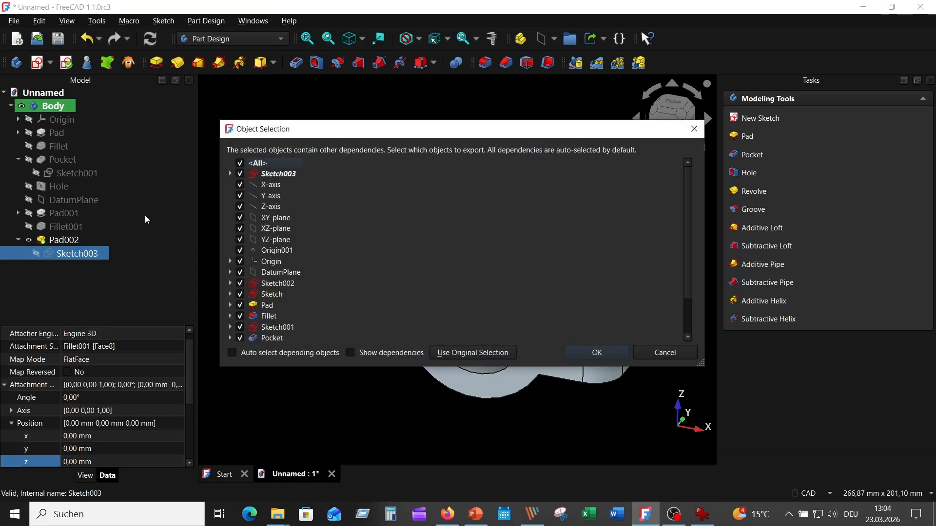
left_click(240, 163)
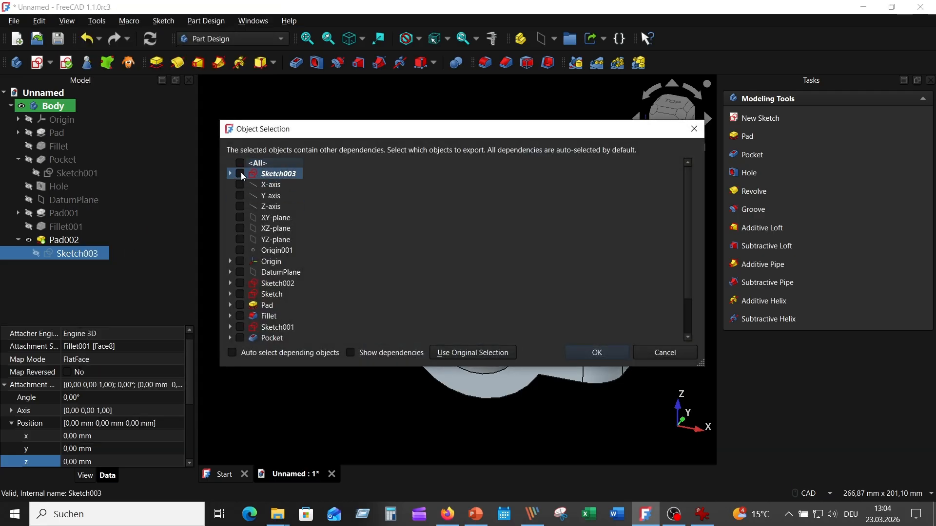
left_click(240, 173)
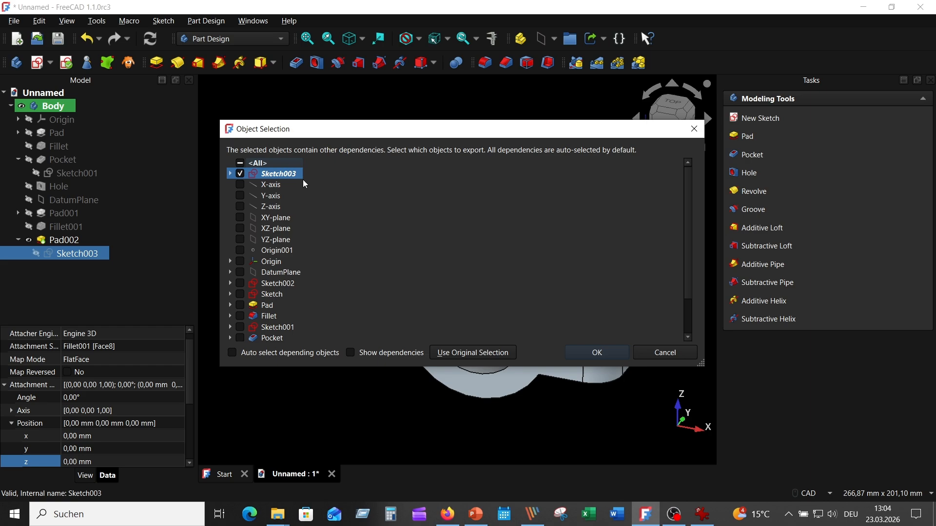
left_click(613, 355)
Paste the copied lug sketch into the document and move it into the Body
left_click(65, 105)
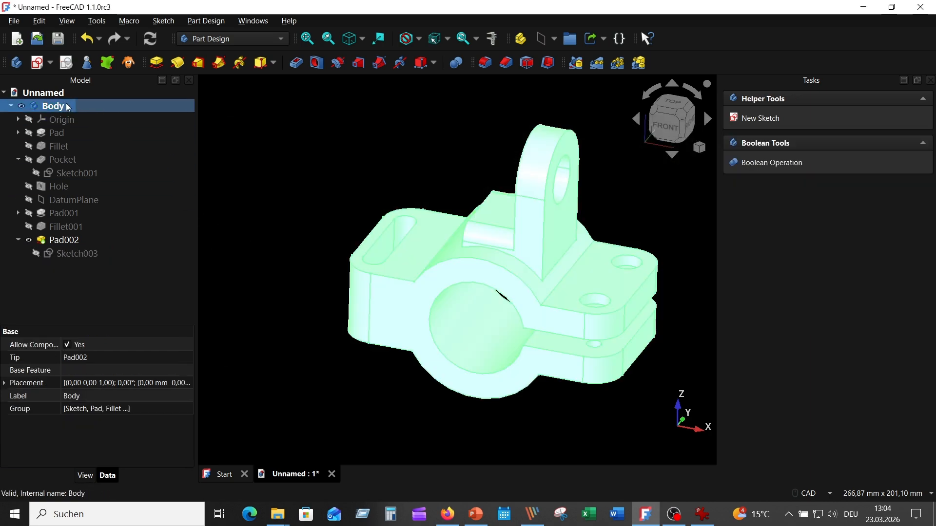
right_click(66, 104)
left_click(108, 331)
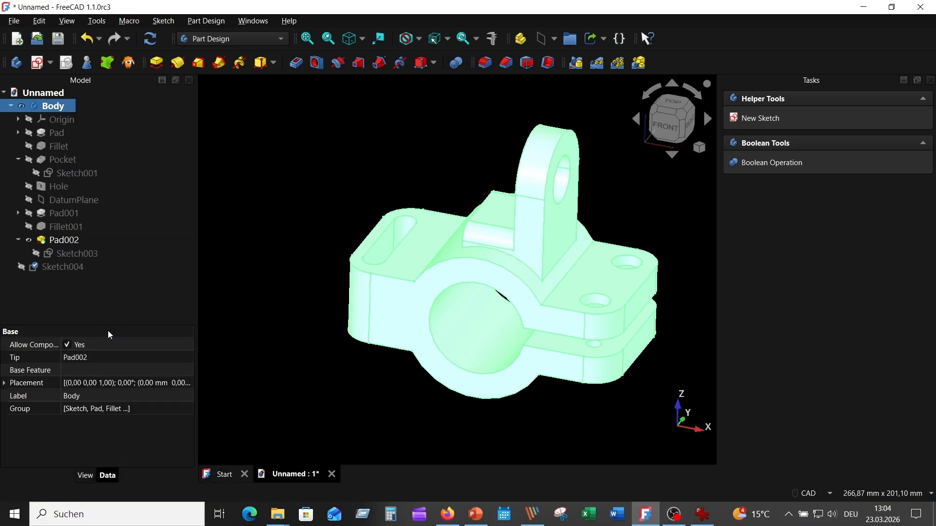
left_click(138, 265)
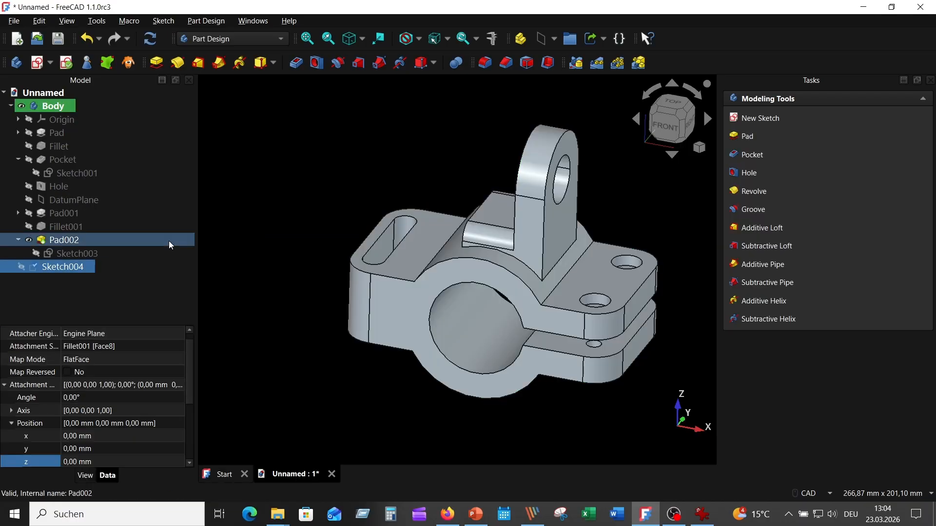
left_click(142, 282)
left_click(81, 266)
left_click_drag(80, 268, 89, 108)
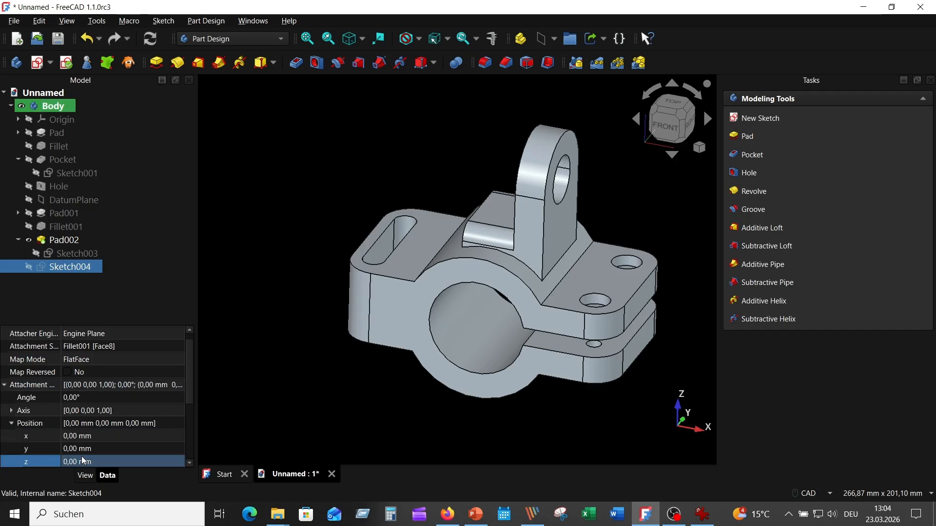
Make the copied lug sketch visible and set the z position of its attachment offset to -28 mm
left_click(104, 461)
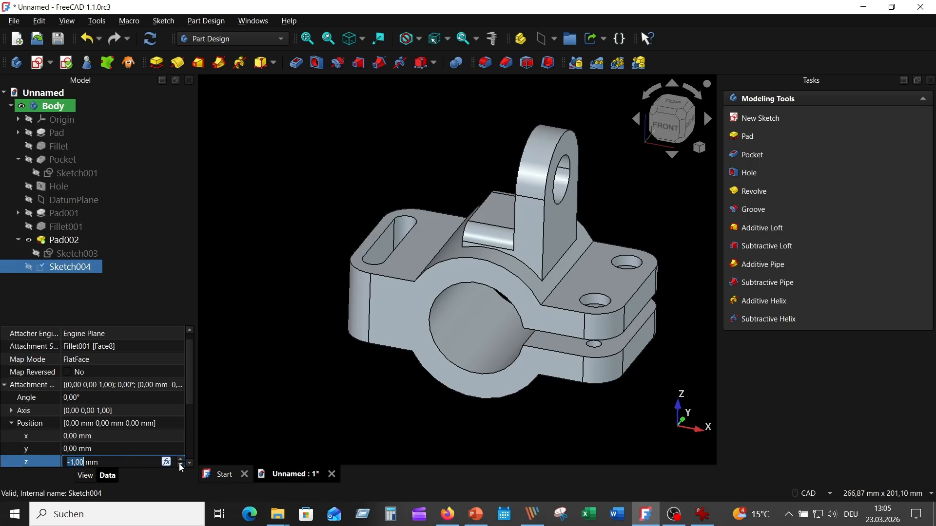
left_click(28, 267)
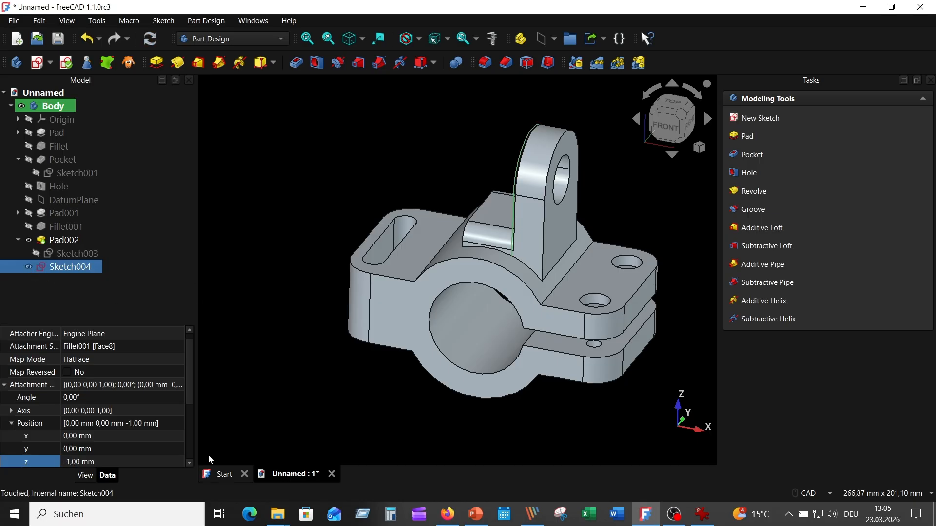
left_click(167, 460)
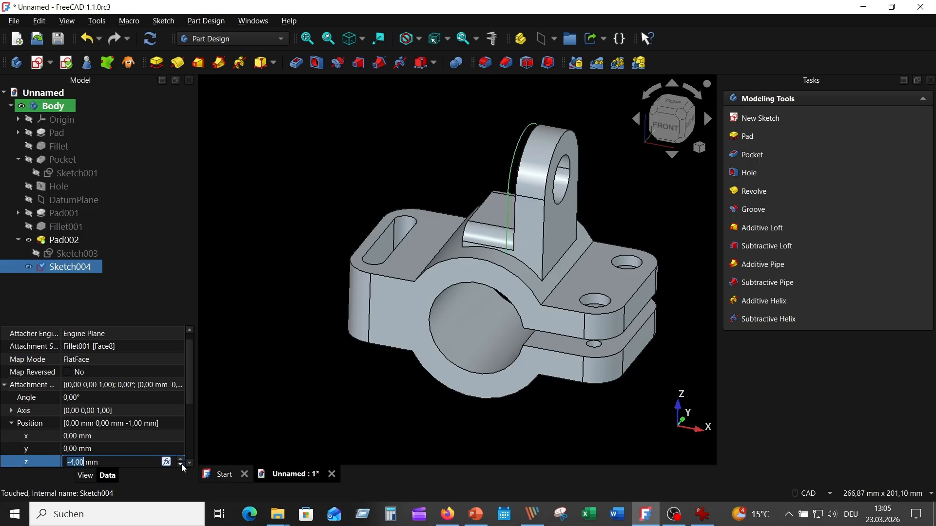
left_click(71, 462)
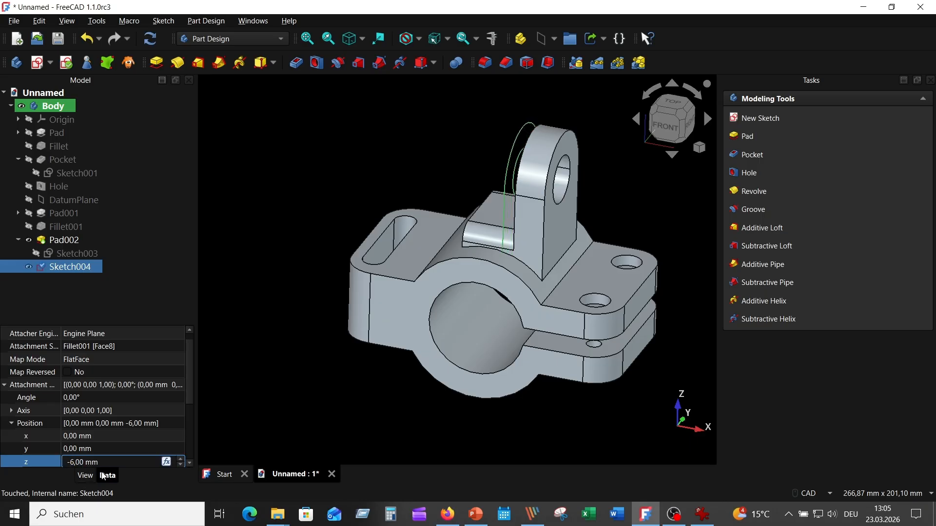
key("BackSpace")
type("28")
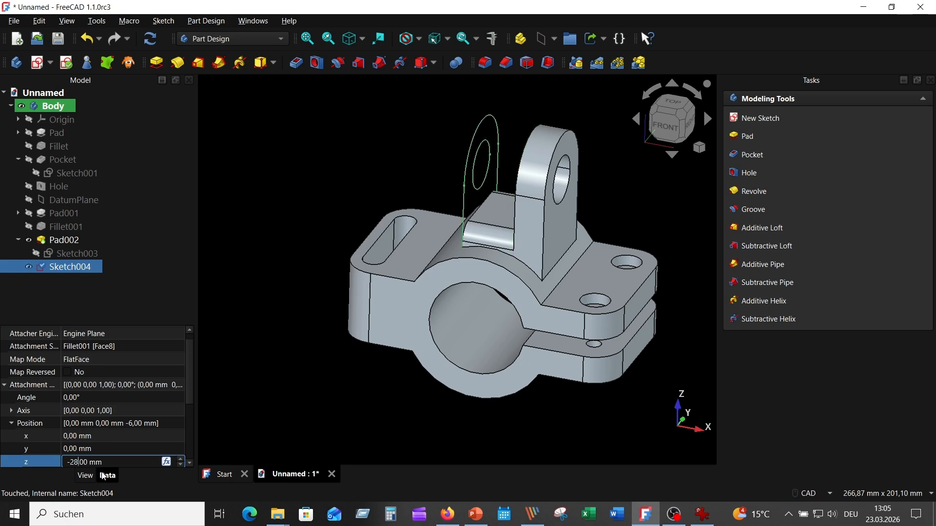
left_click(257, 274)
key("0")
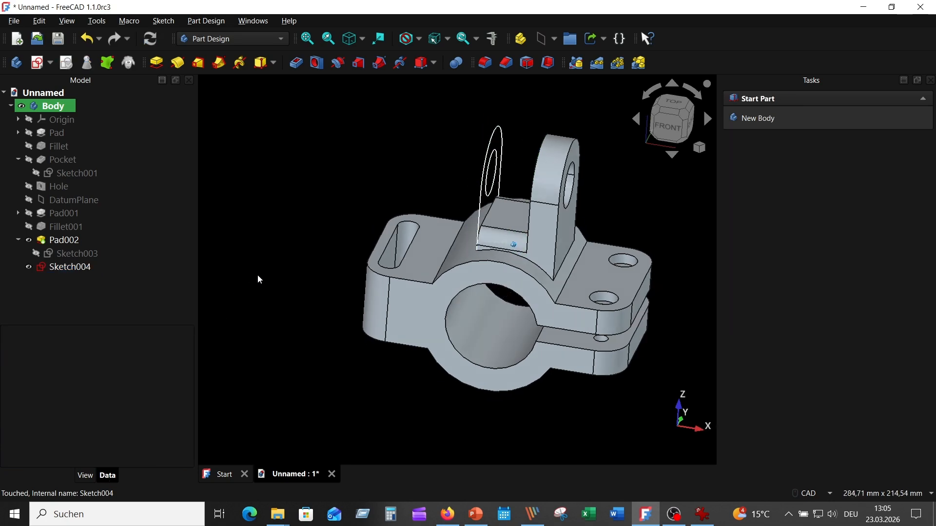
Pad the copied lug sketch 16 mm in the reversed direction to form the second lug
left_click(78, 266)
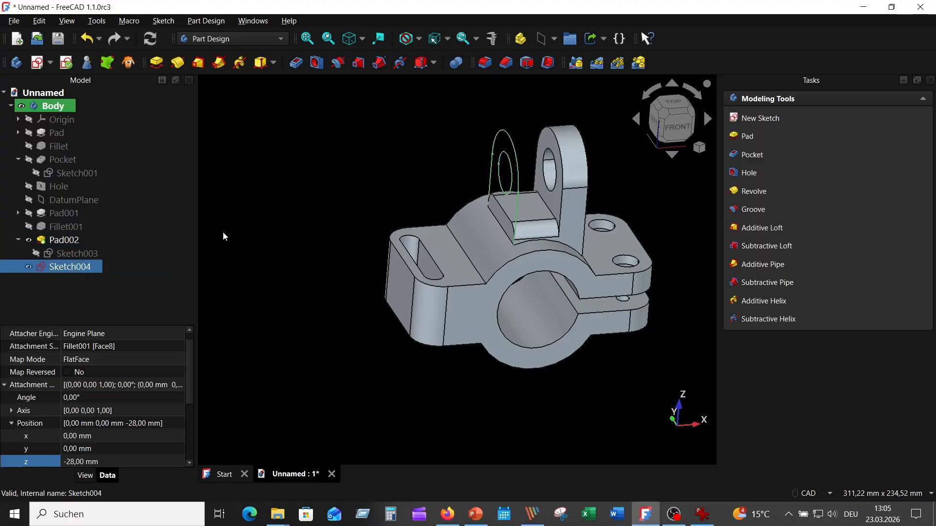
left_click(153, 60)
middle_click_drag(262, 132, 439, 220)
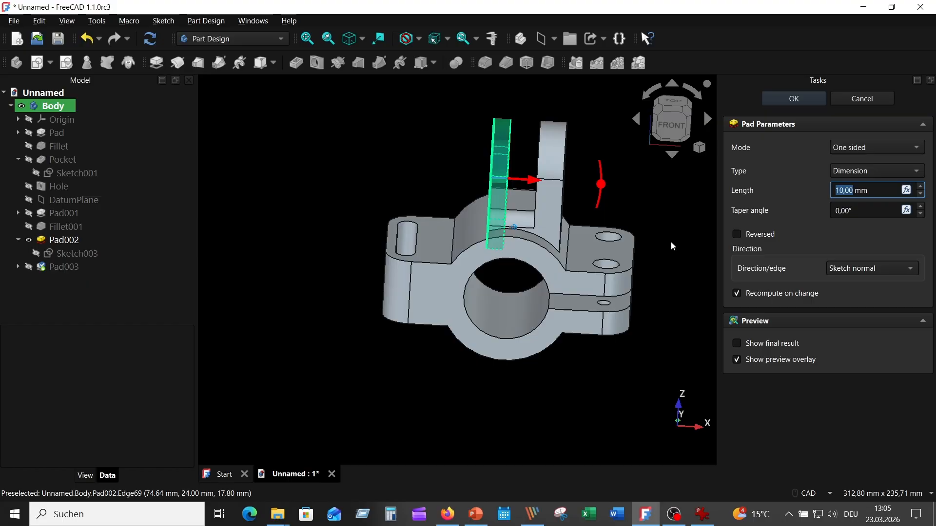
left_click(737, 235)
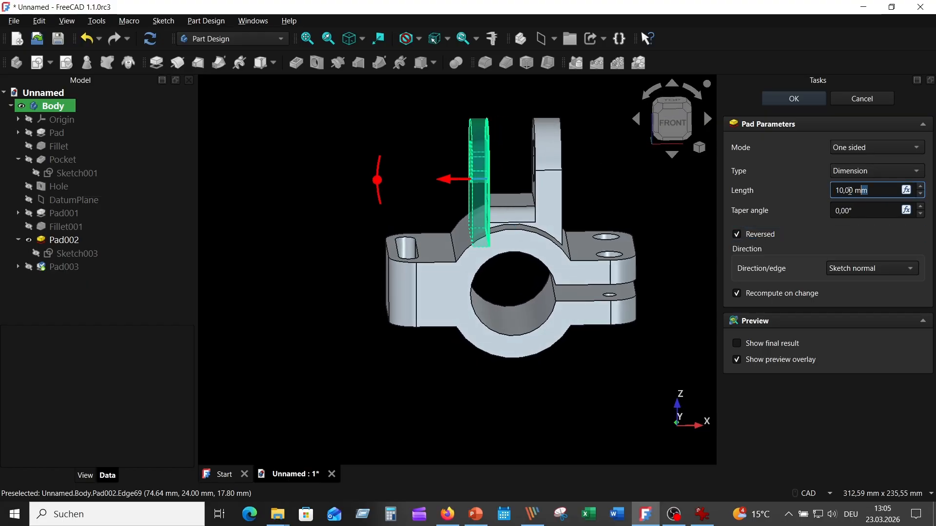
type("16")
key("Return")
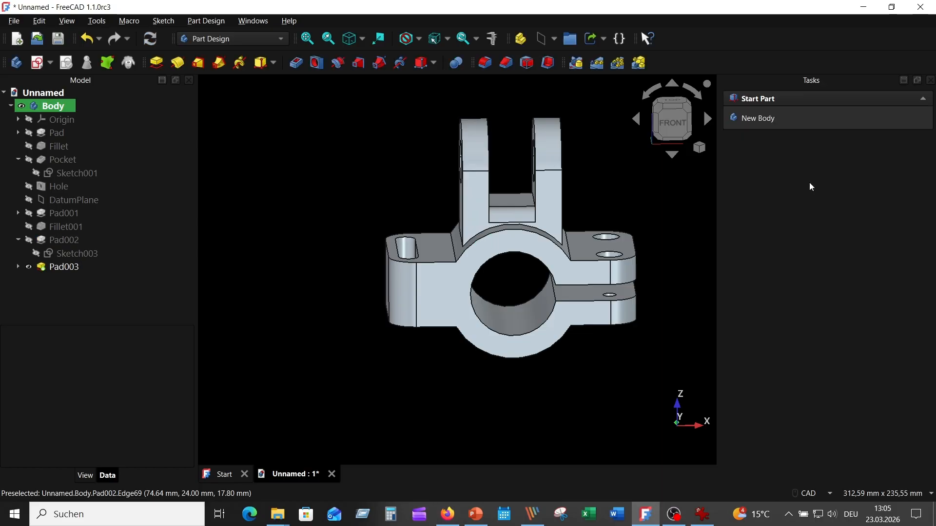
middle_click_drag(512, 197, 635, 244)
key("0")
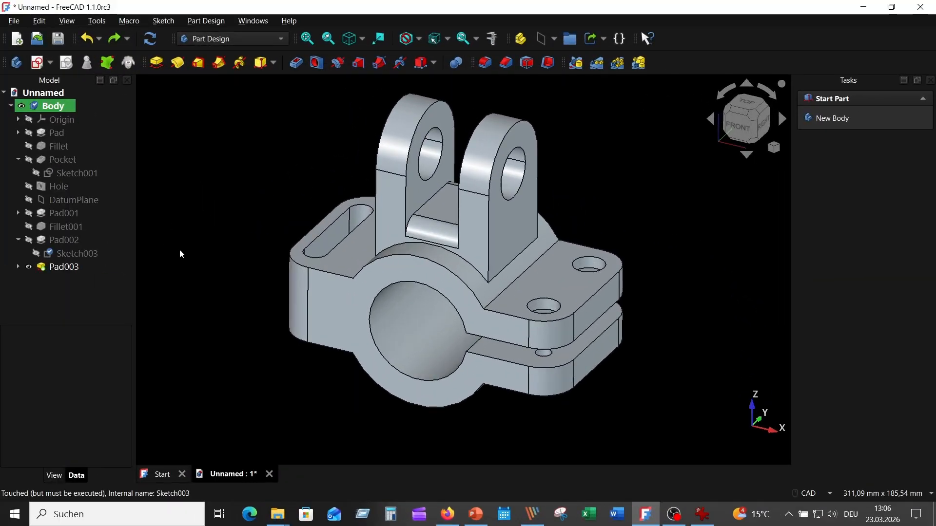
Mirror Pad001, Fillet001, Pad002 and Pad003 as tool shapes about the base XY-plane
left_click(68, 227)
left_click(83, 213)
left_click(72, 213)
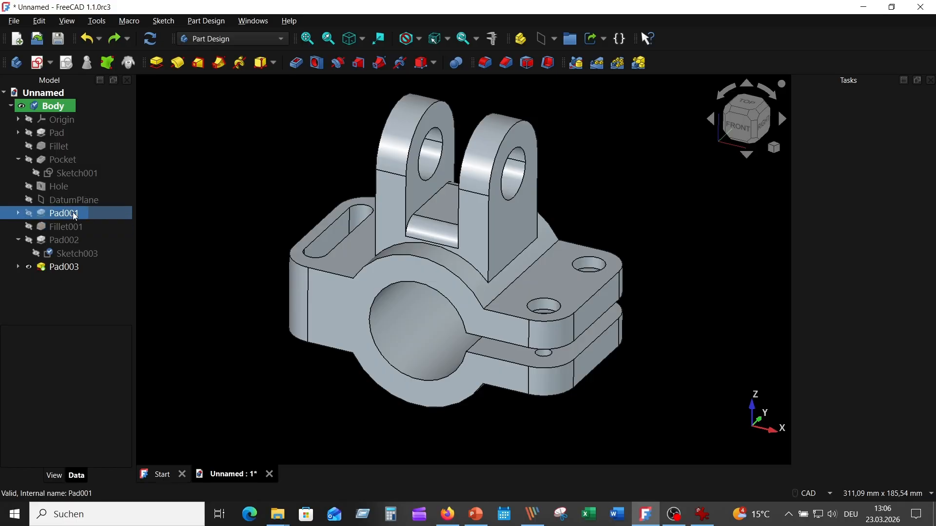
left_click(122, 227, "ctrl")
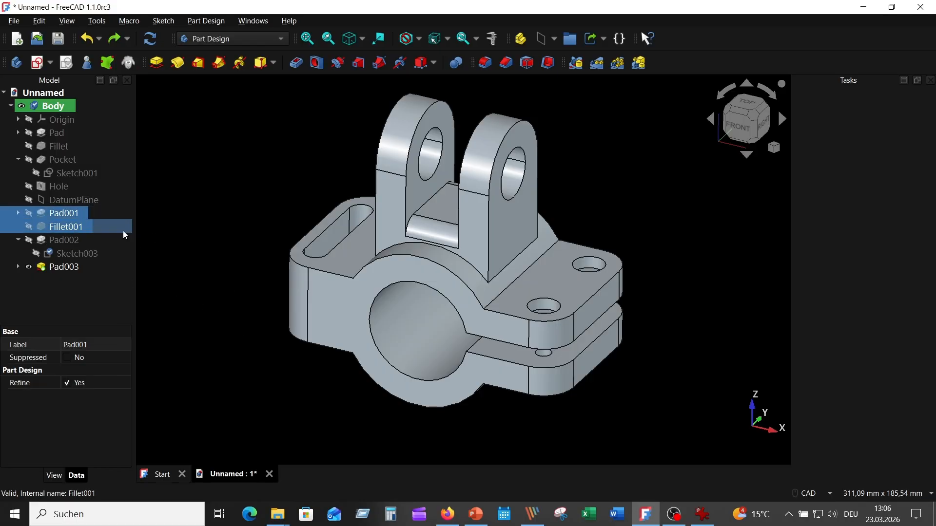
left_click(67, 241, "ctrl")
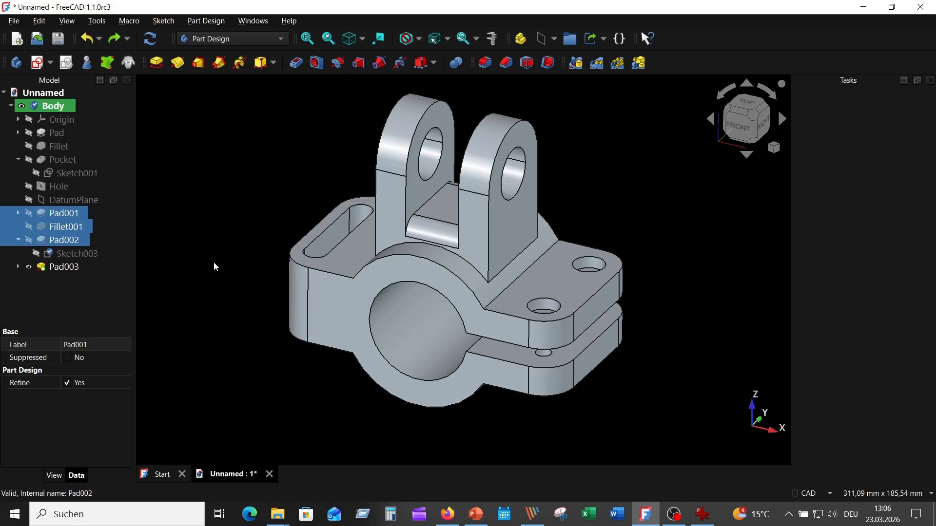
left_click(80, 268, "ctrl")
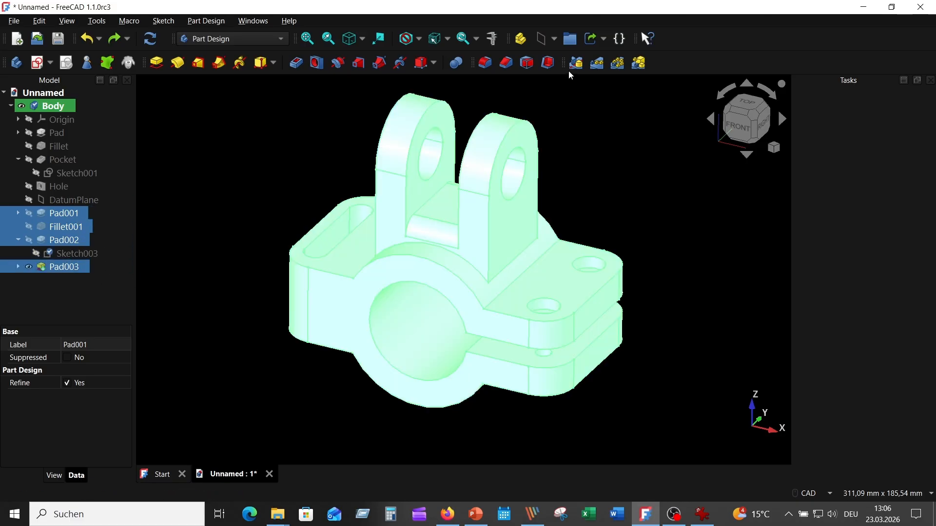
left_click(580, 65)
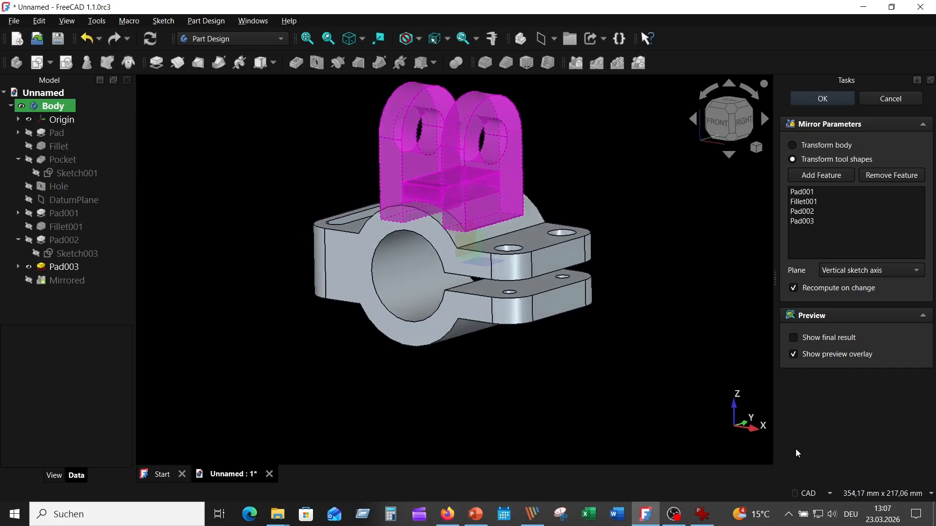
left_click(882, 269)
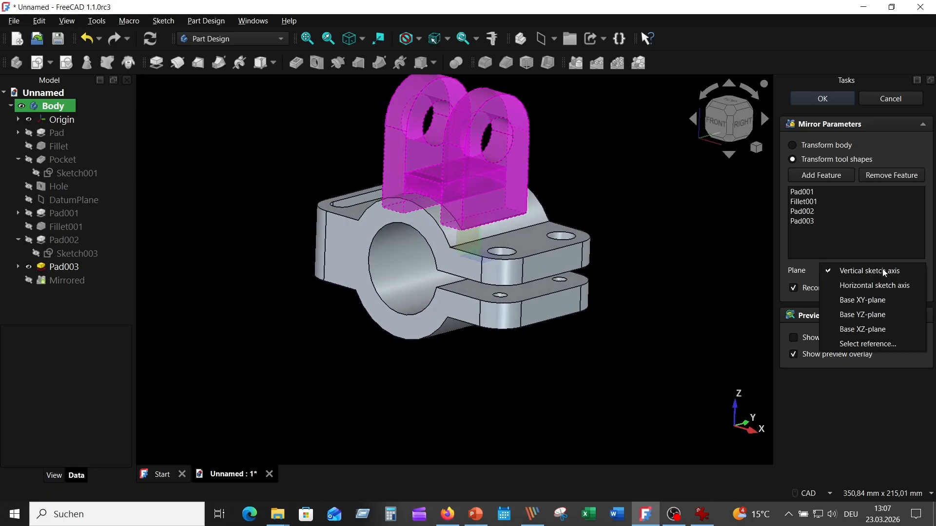
left_click(854, 302)
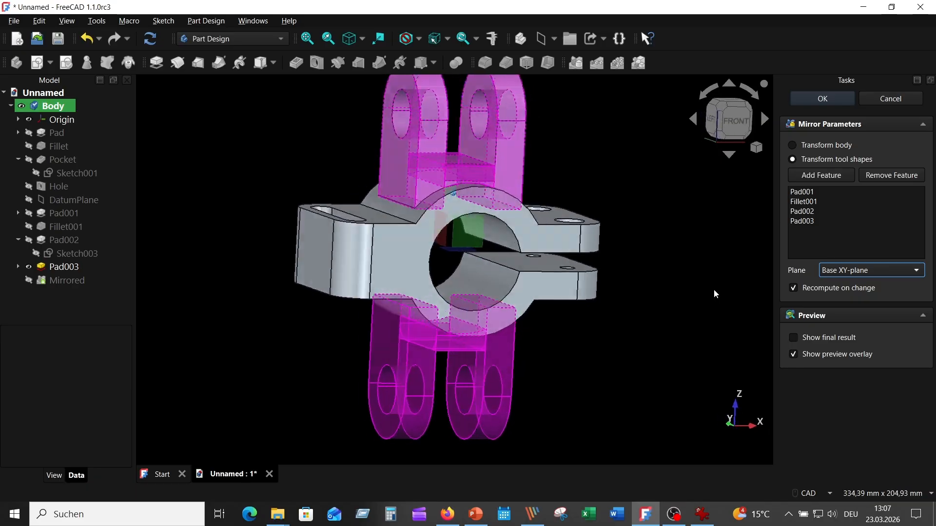
left_click(821, 99)
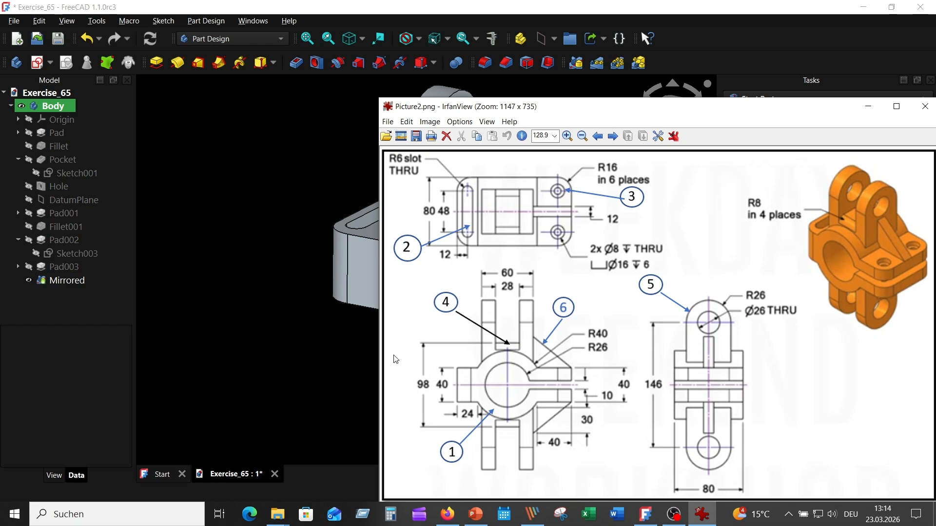
Return from the reference drawing, start a new sketch on the XZ-plane and section the model view at the sketch plane
left_click(328, 340)
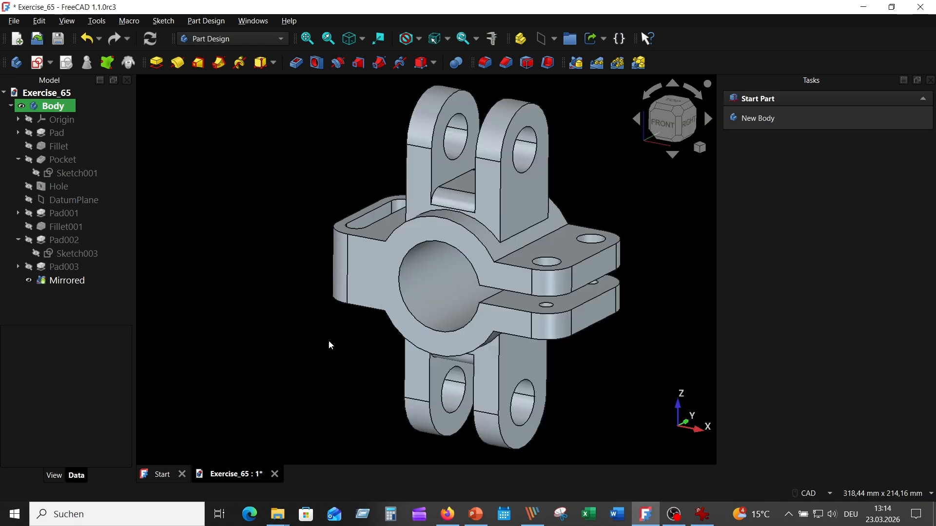
left_click(37, 62)
left_click(540, 214)
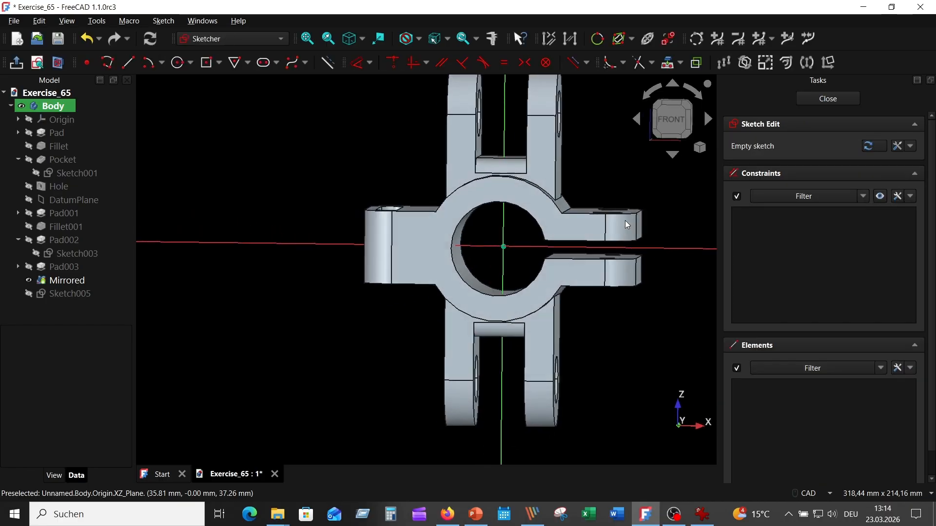
left_click(61, 62)
scroll(554, 191, "up", 1)
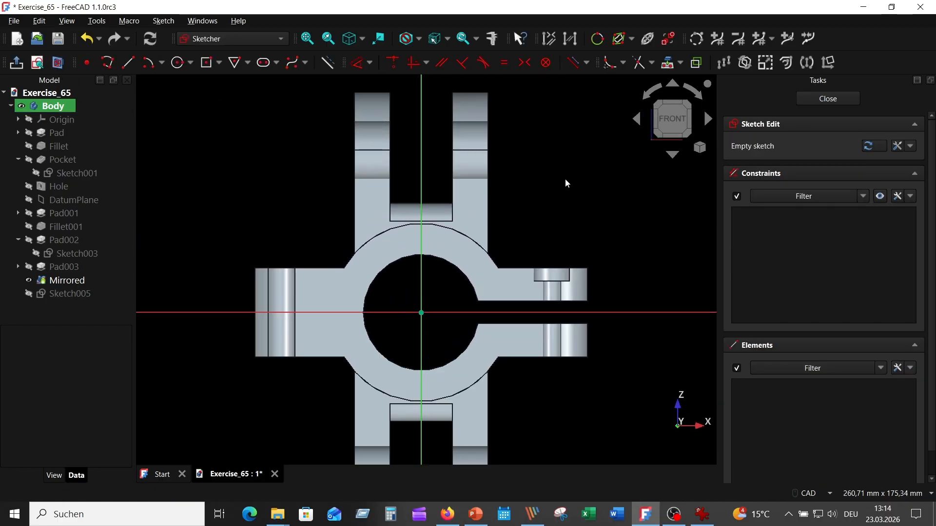
Project the upper clamp ear's top edges and the adjacent lug's outer vertical edge as external geometry, and hide the mirrored solid
left_click(666, 62)
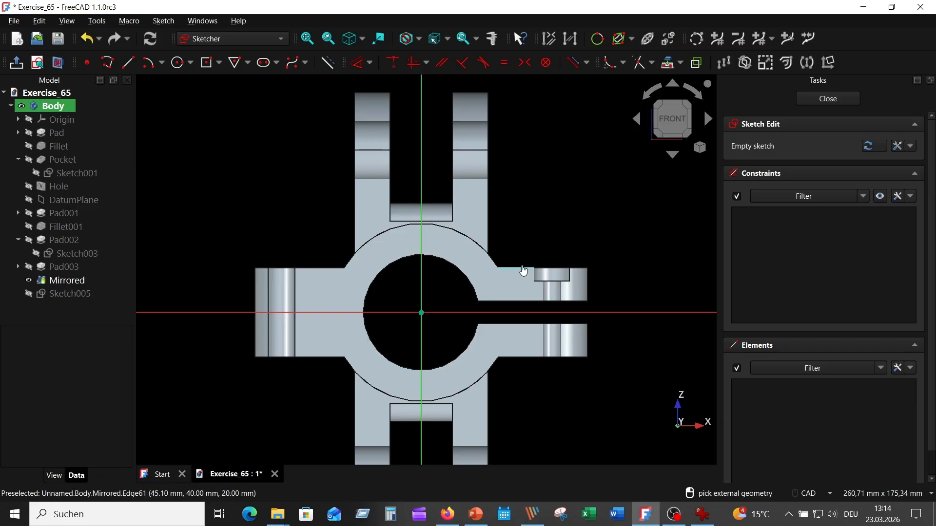
left_click(523, 270)
left_click(578, 269)
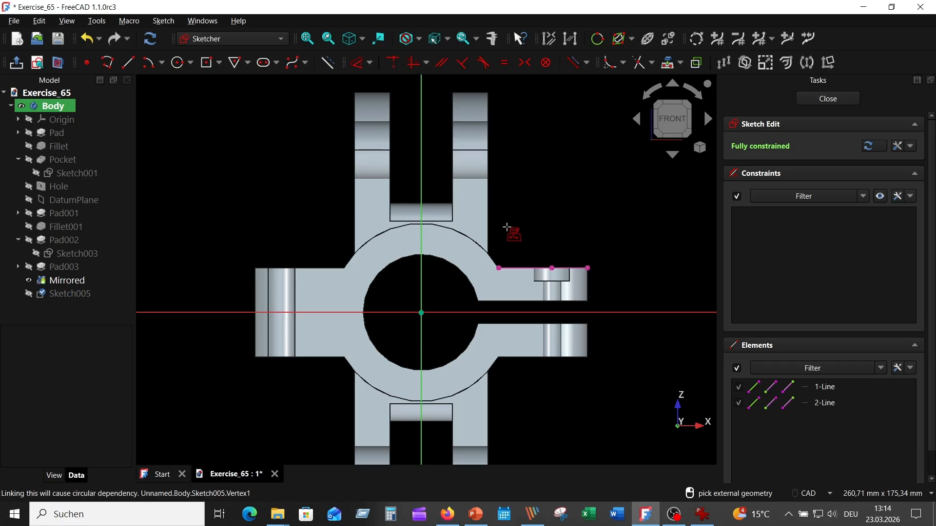
left_click(489, 210)
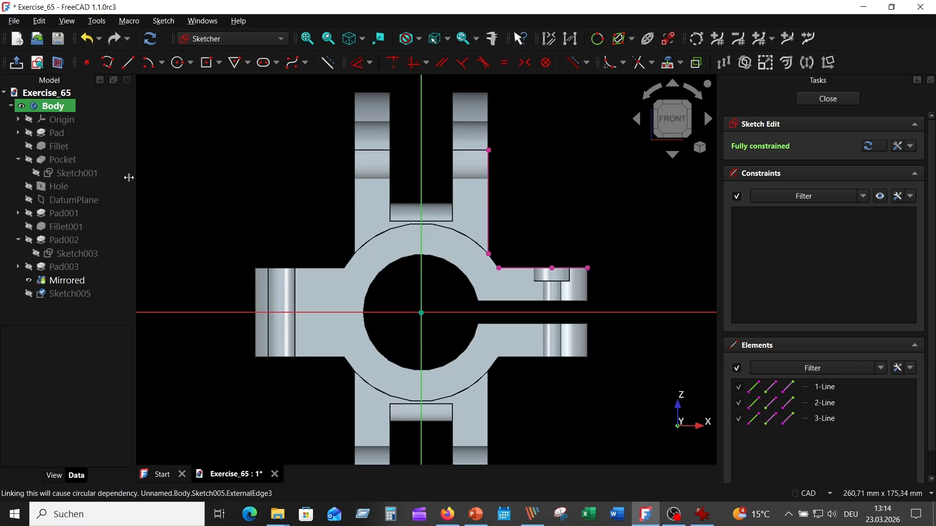
left_click(28, 281)
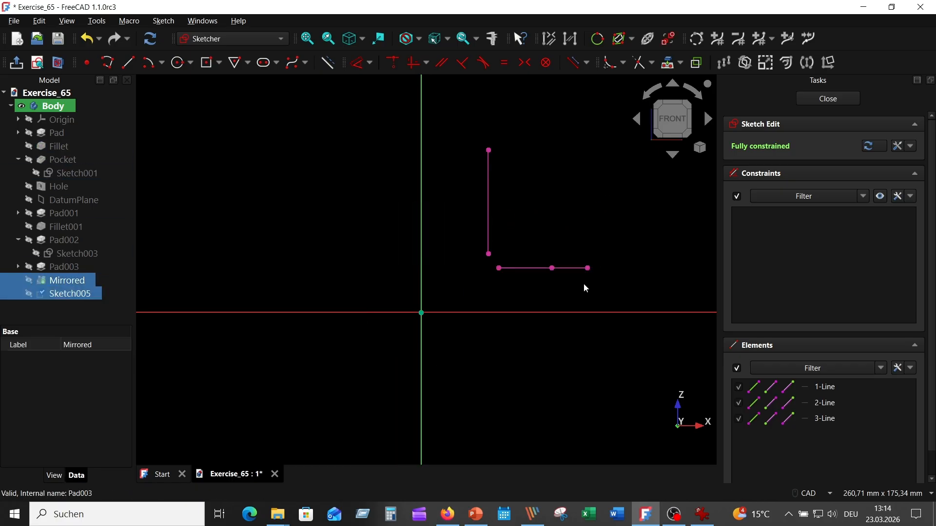
Convert the projected ear edges and the projected vertical lug edge to construction geometry
left_click(573, 268)
left_click(522, 268)
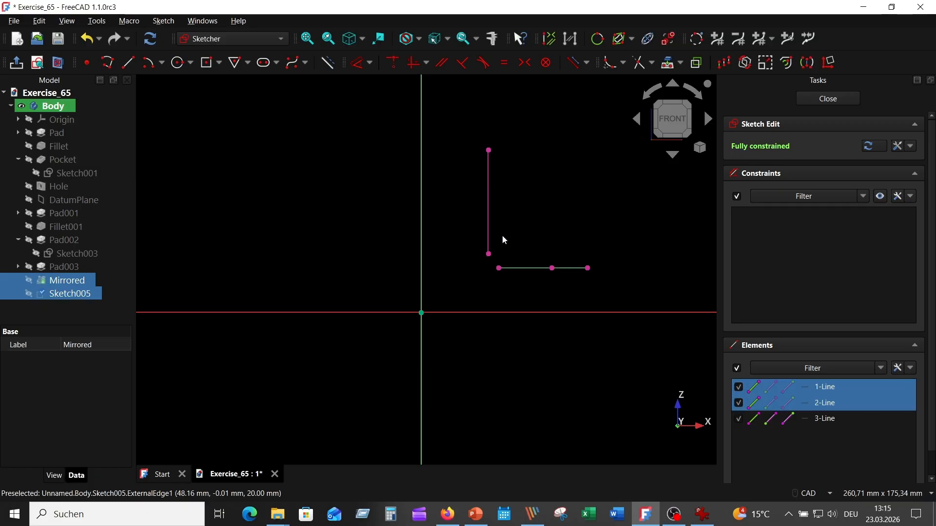
left_click(488, 211)
left_click(328, 63)
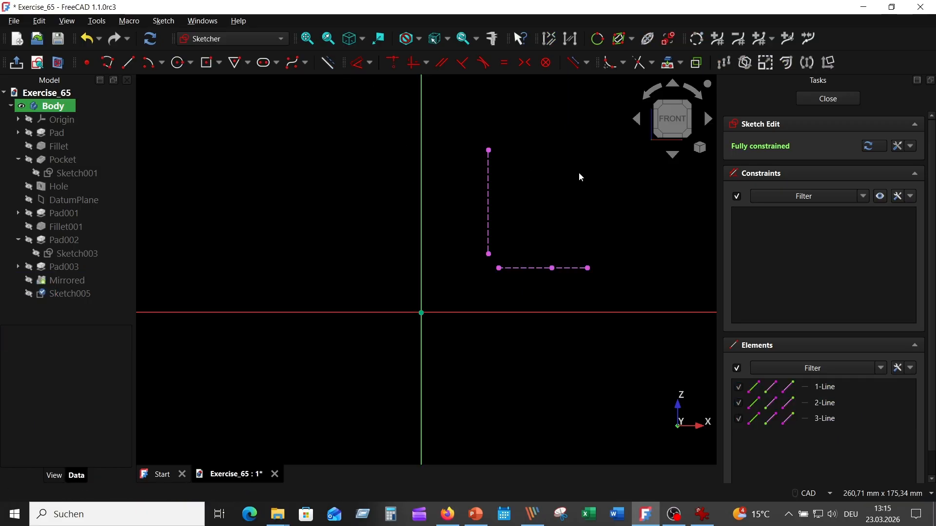
Draw a triangular rib profile as a polyline, its hypotenuse about 59 mm long from the vertical lug reference to the ear reference's outer endpoint
left_click(107, 62)
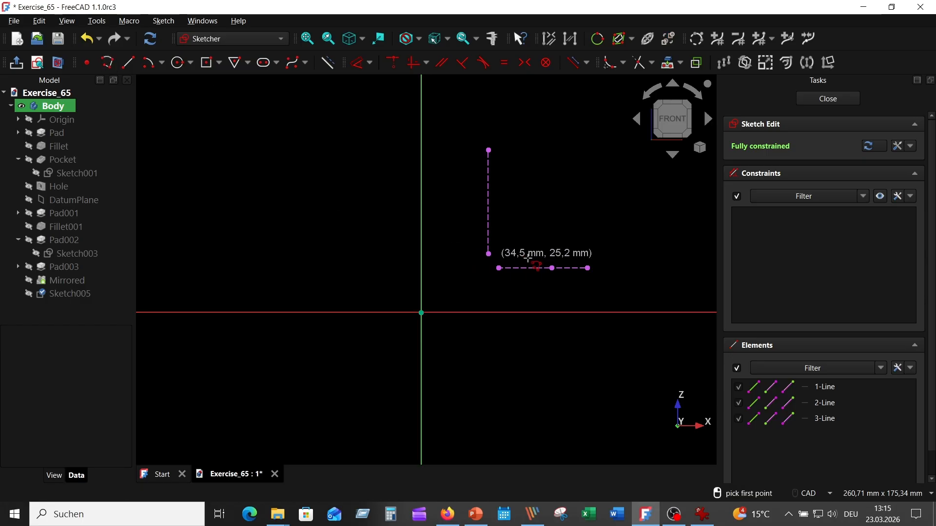
left_click(489, 180)
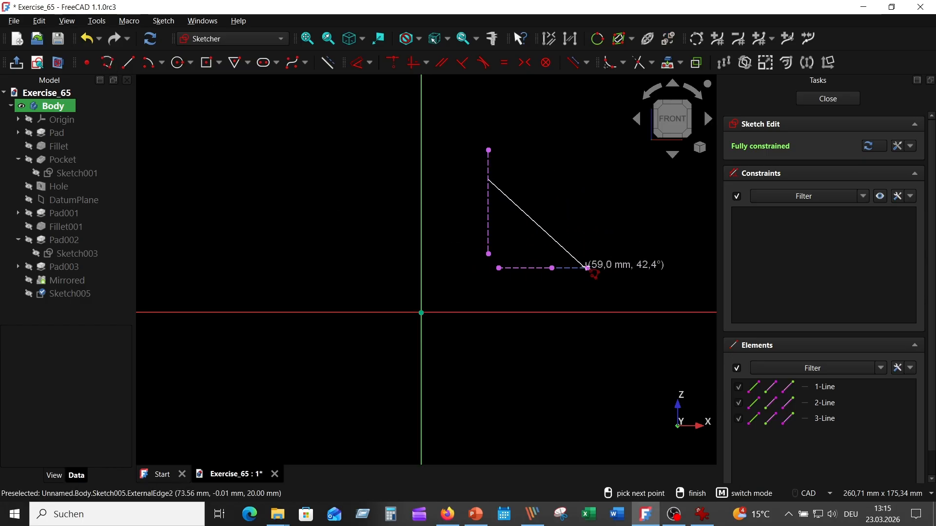
left_click(588, 268)
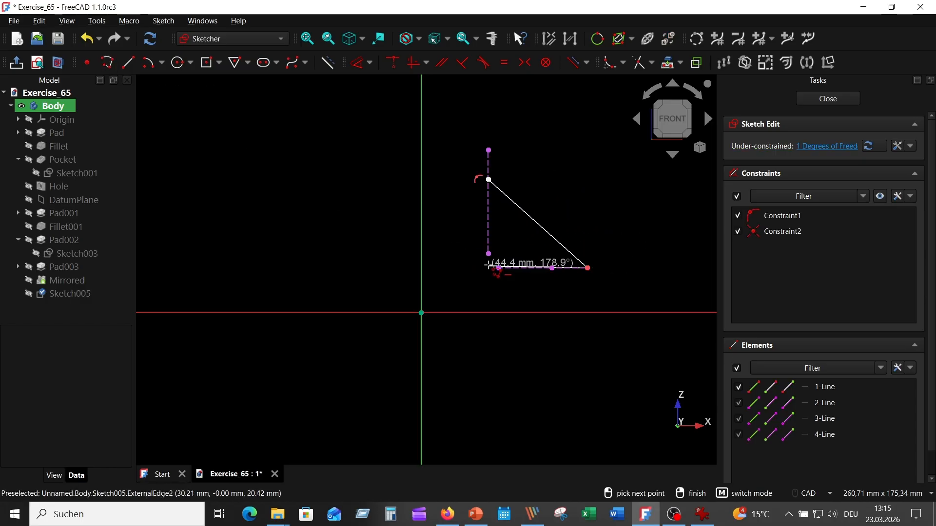
left_click(484, 268)
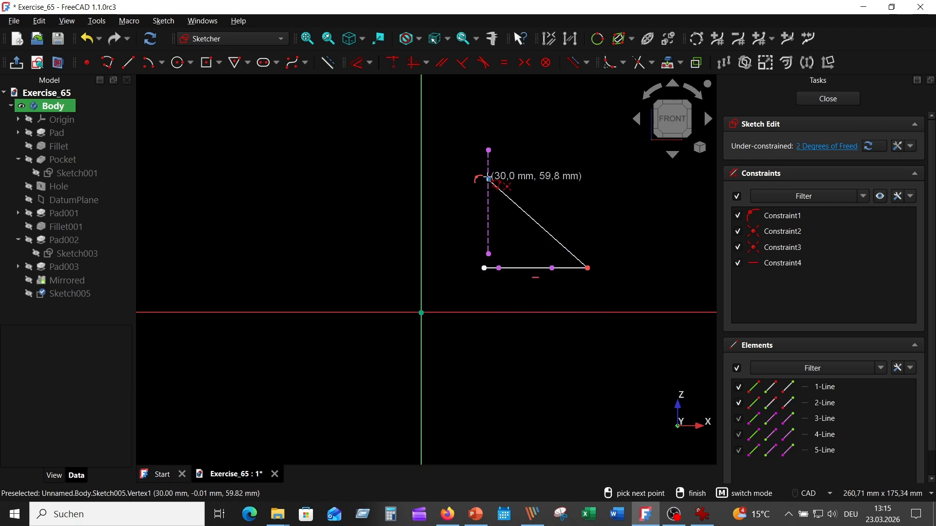
left_click(488, 179)
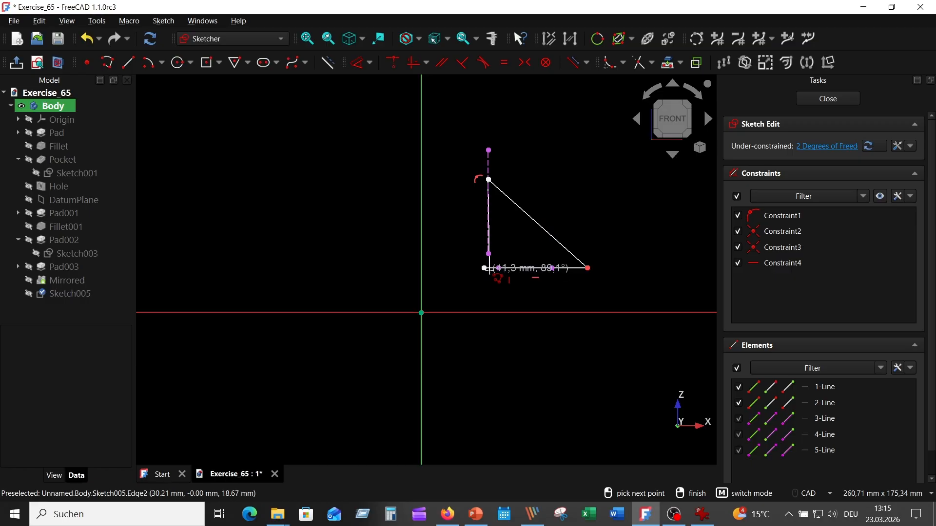
left_click(485, 268)
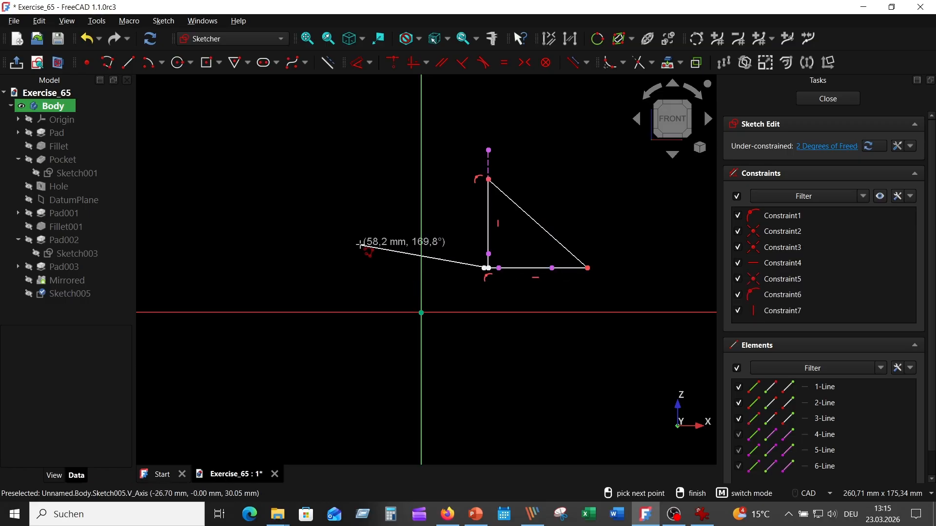
scroll(506, 288, "up", 5)
right_click(489, 264)
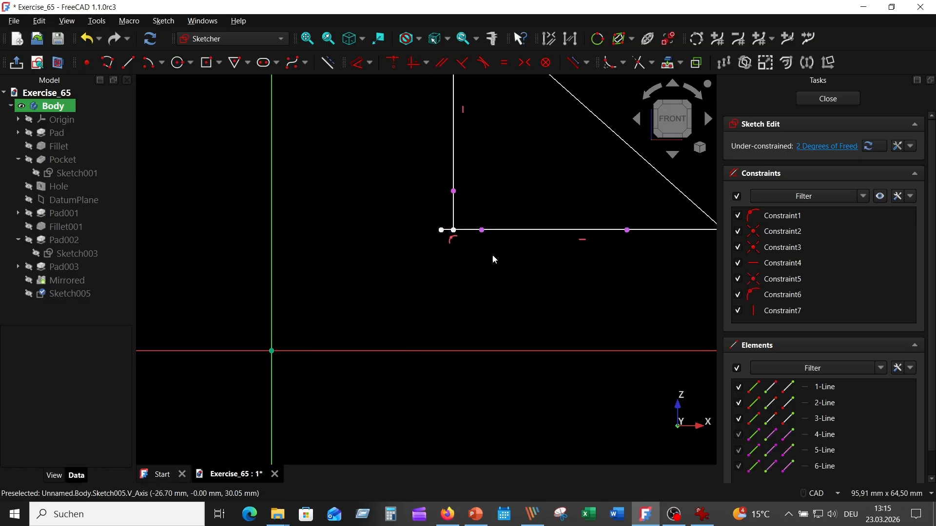
Trim the short stub of the triangle's horizontal base line that overshoots its vertical side
left_click(639, 63)
scroll(468, 248, "up", 4)
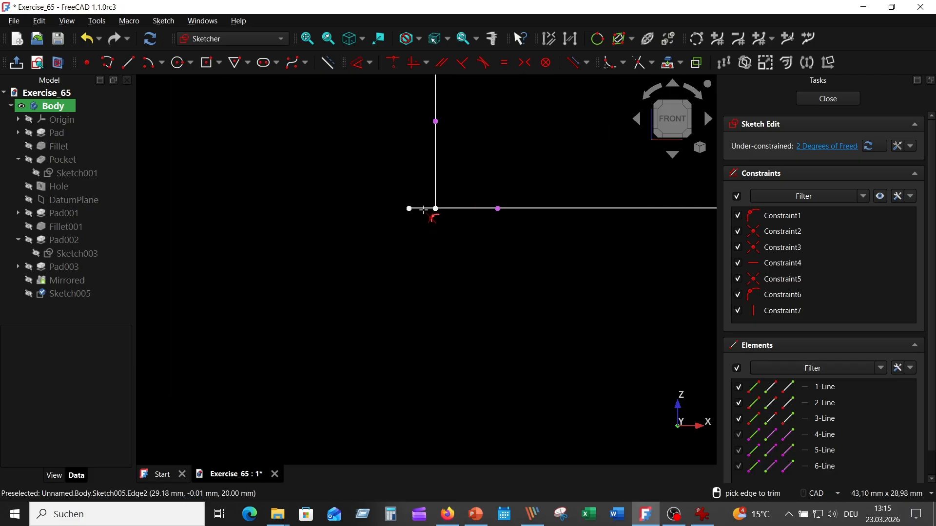
scroll(455, 256, "down", 8)
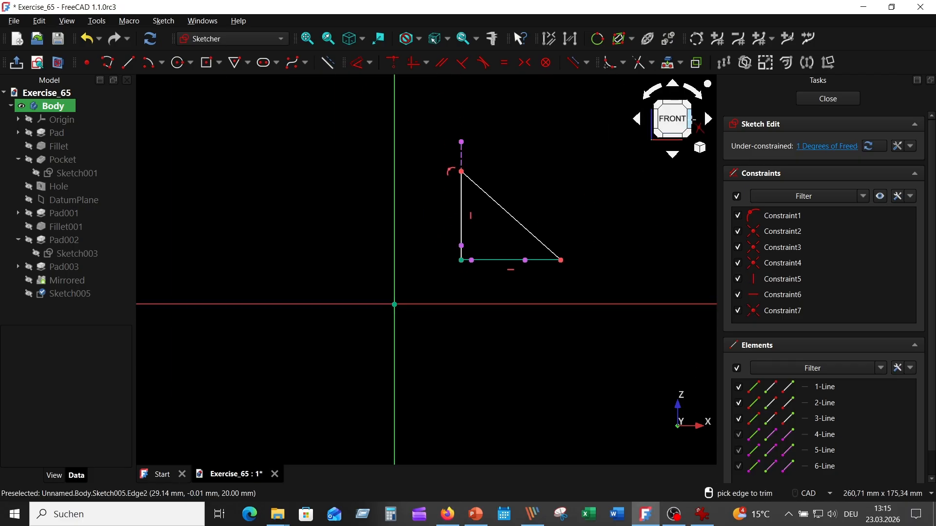
right_click(566, 135)
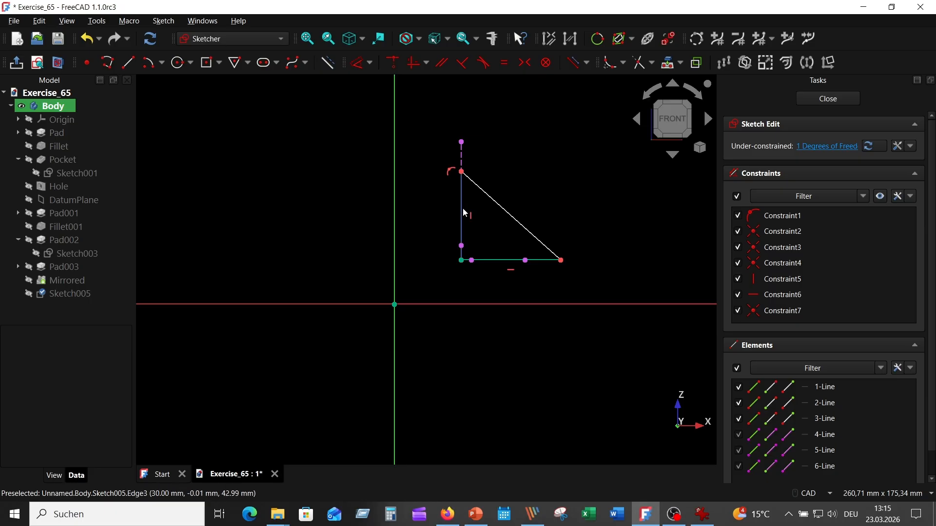
Dimension the height from the lug reference line's lower endpoint to the triangle's upper corner at 30 mm and reposition the dimension
key("d")
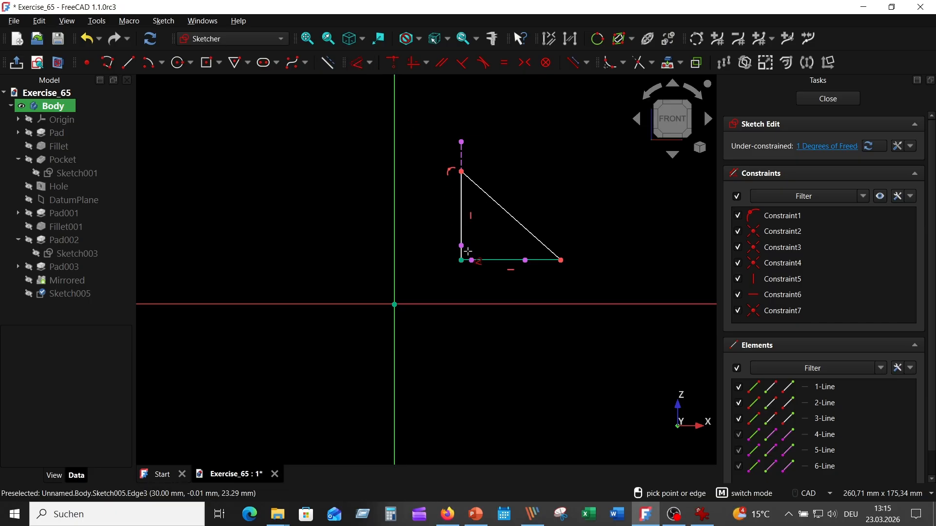
left_click(461, 245)
left_click(461, 171)
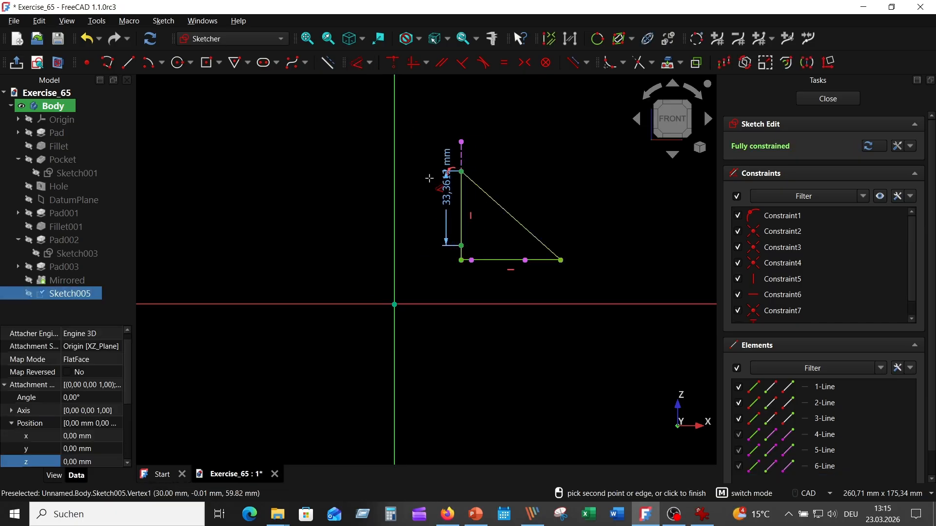
left_click(422, 197)
type("30")
key("Return")
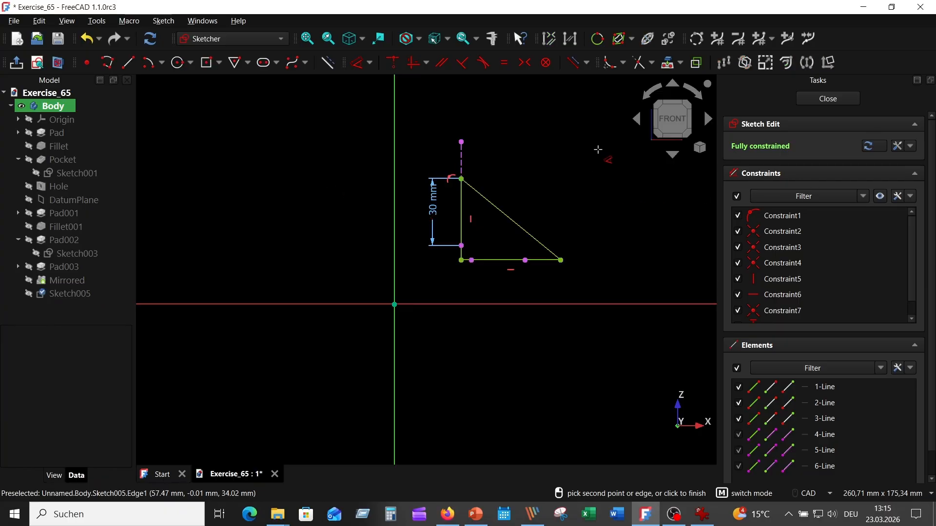
right_click(598, 149)
left_click_drag(433, 204, 435, 219)
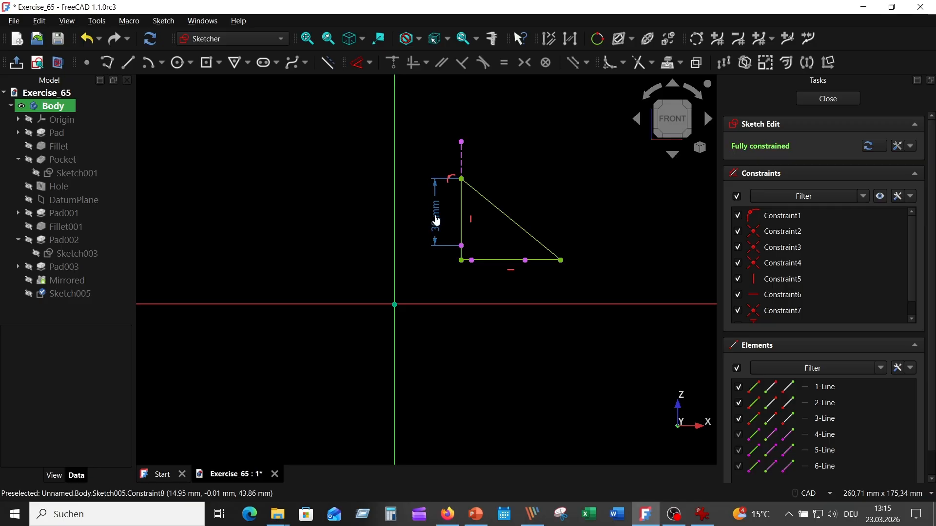
Close the rib sketch and show the mirrored solid again
left_click(842, 99)
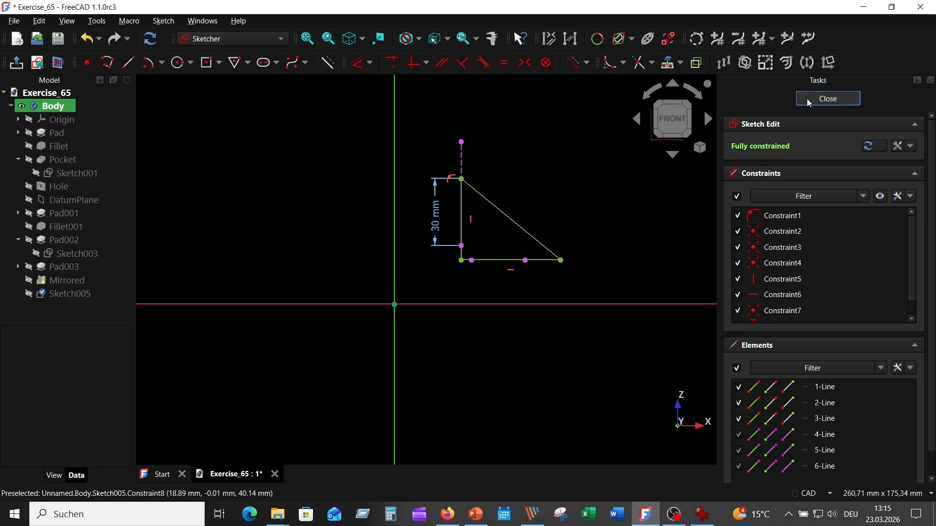
left_click(27, 280)
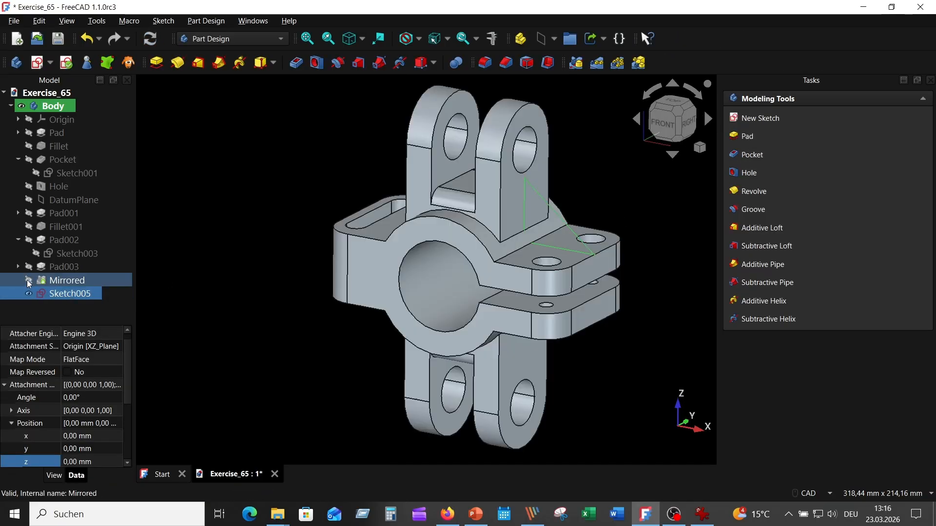
left_click(540, 311, "ctrl")
left_click(248, 196)
middle_click_drag(244, 177, 297, 193)
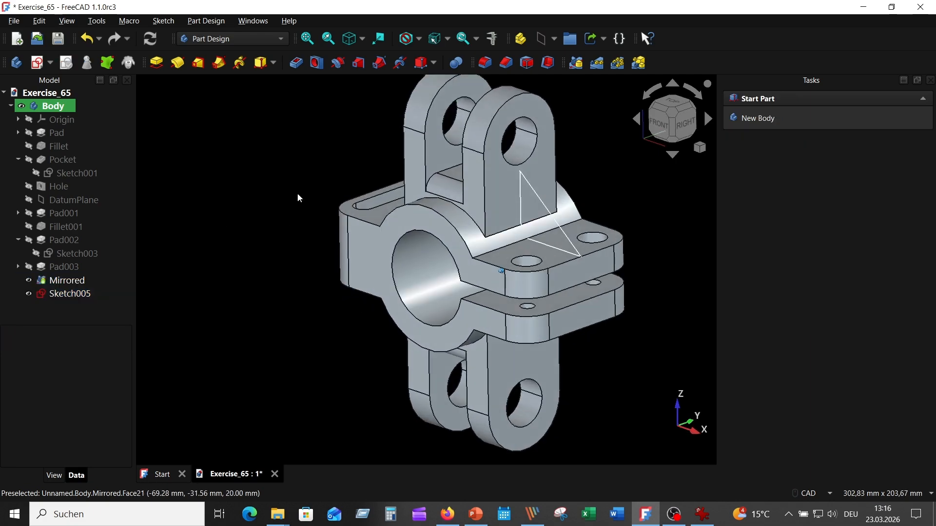
Pad the triangular rib sketch symmetrically to a total length of 12 mm, checking the rib thickness in the reference drawing
left_click(81, 293)
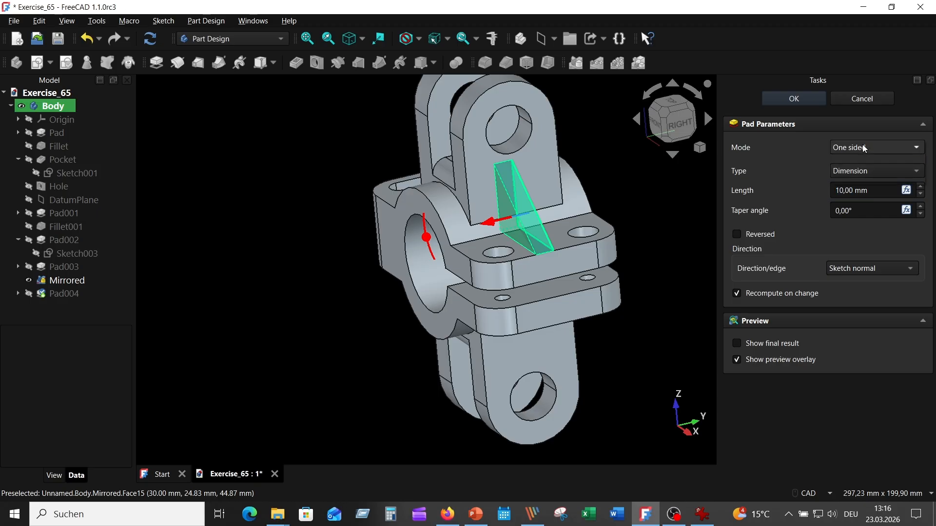
left_click(866, 176)
left_click(703, 515)
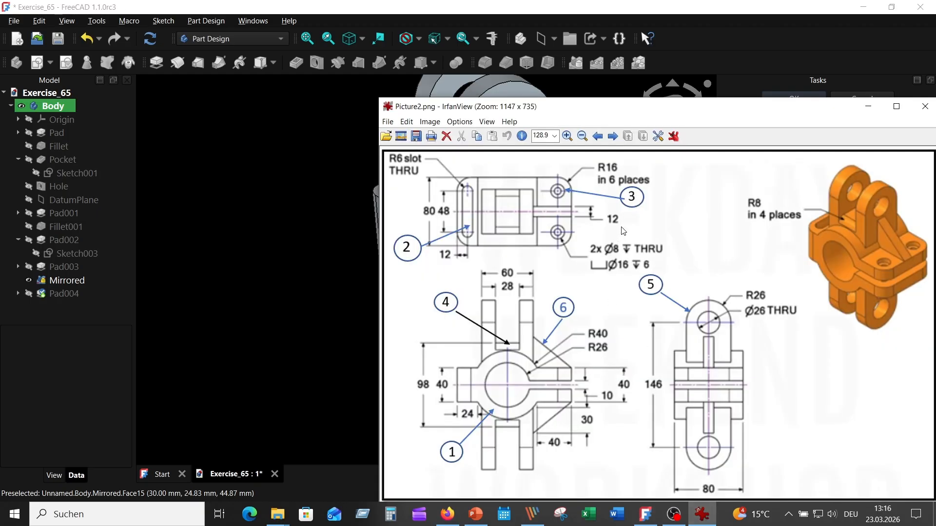
left_click(328, 223)
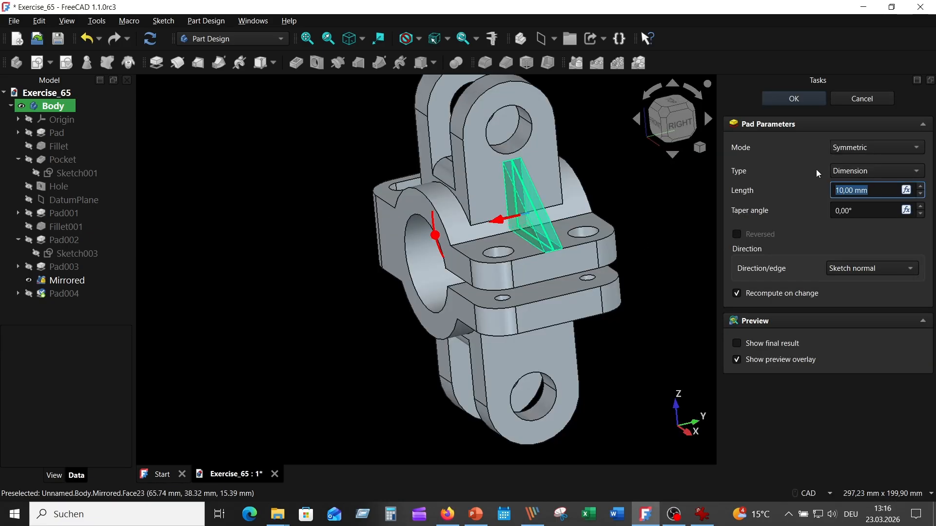
type("12")
key("Return")
middle_click_drag(312, 193, 390, 197)
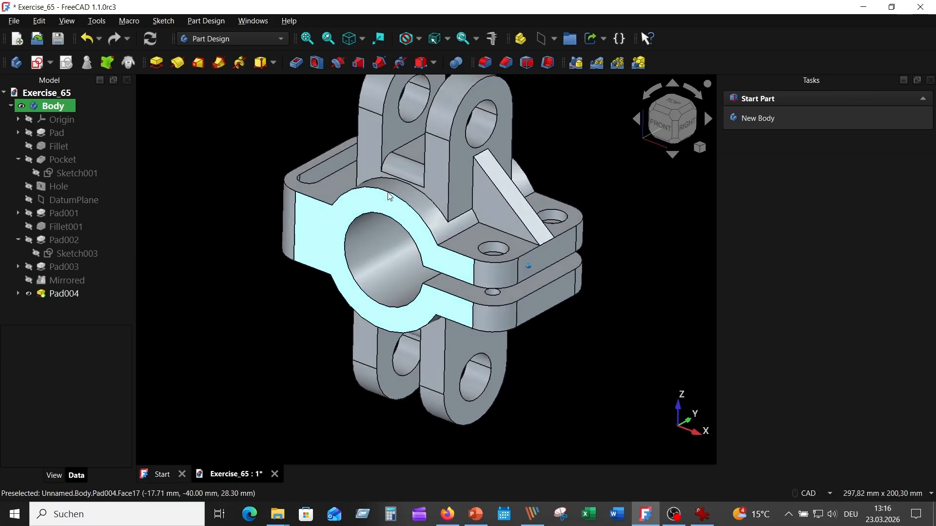
Check the lower rib in the reference drawing and mirror Pad004 as a tool shape about the base XY-plane
left_click(702, 515)
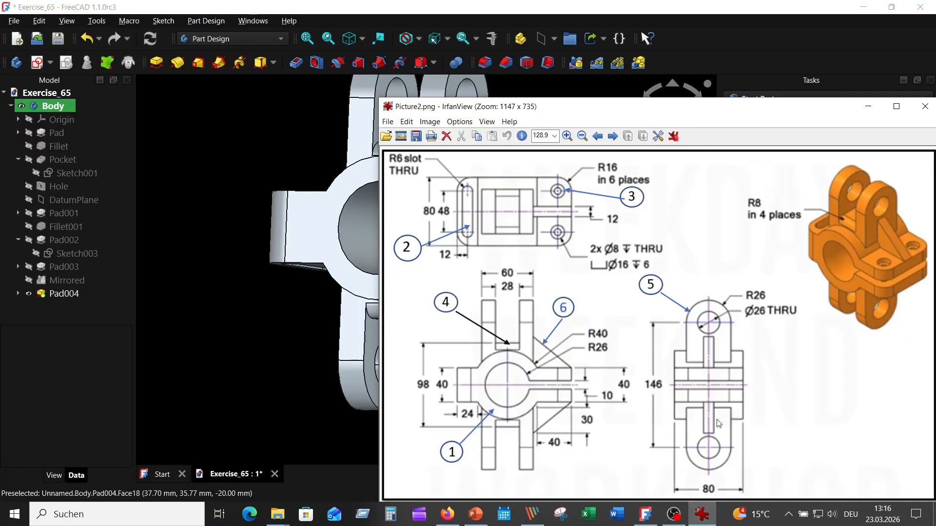
left_click(198, 138)
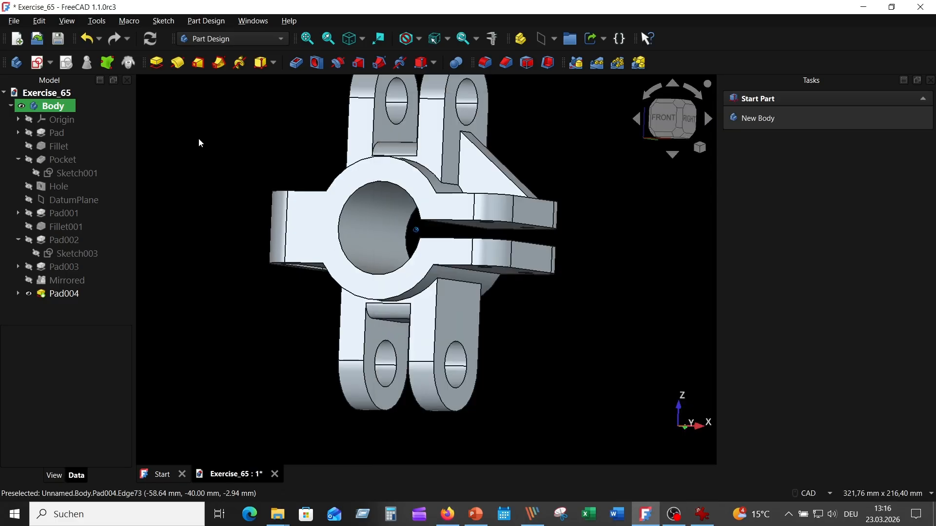
left_click(63, 294)
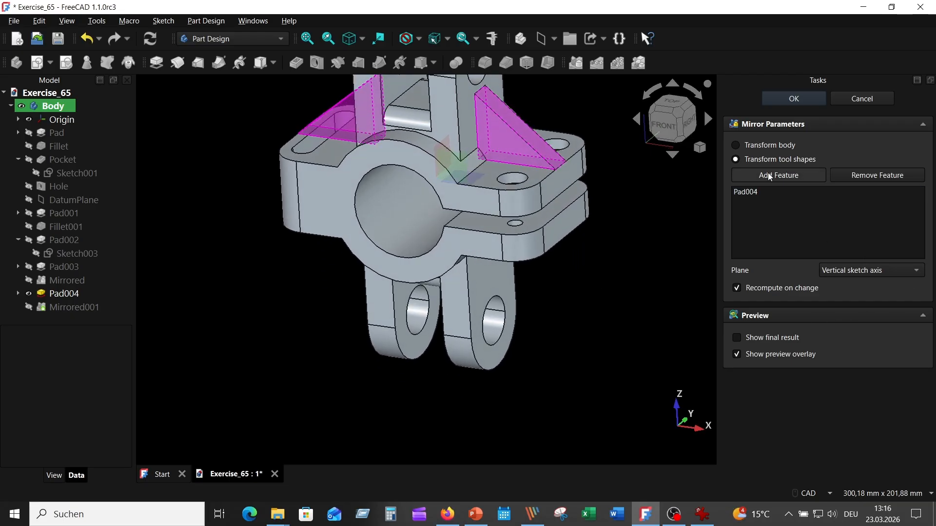
left_click(861, 270)
left_click(865, 301)
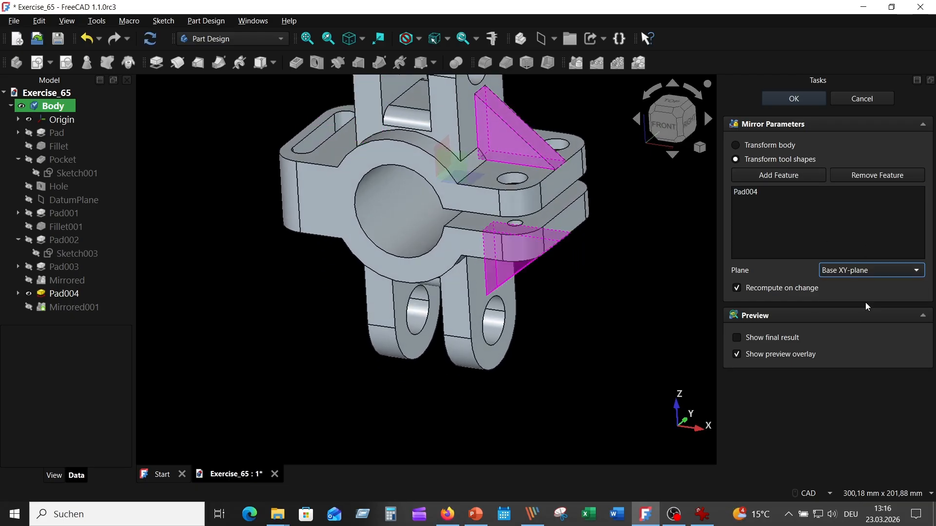
left_click(794, 100)
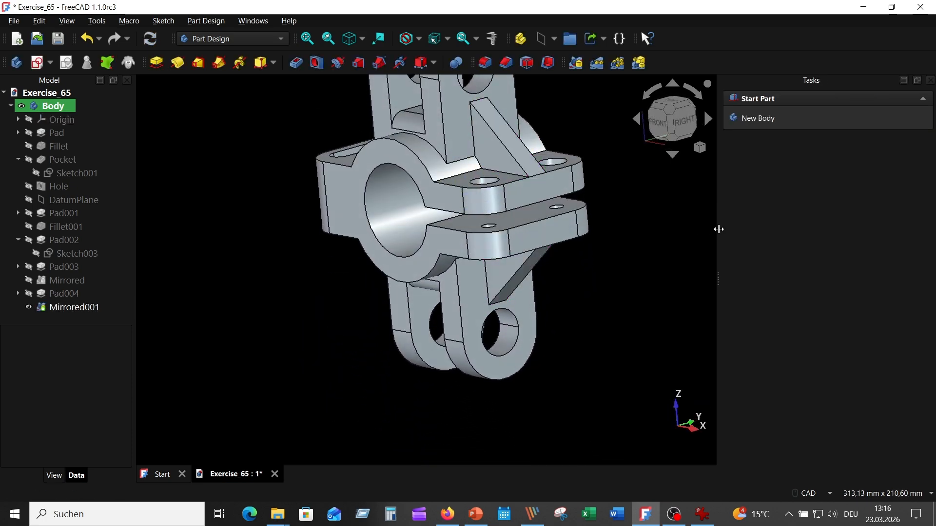
left_click_drag(720, 229, 801, 249)
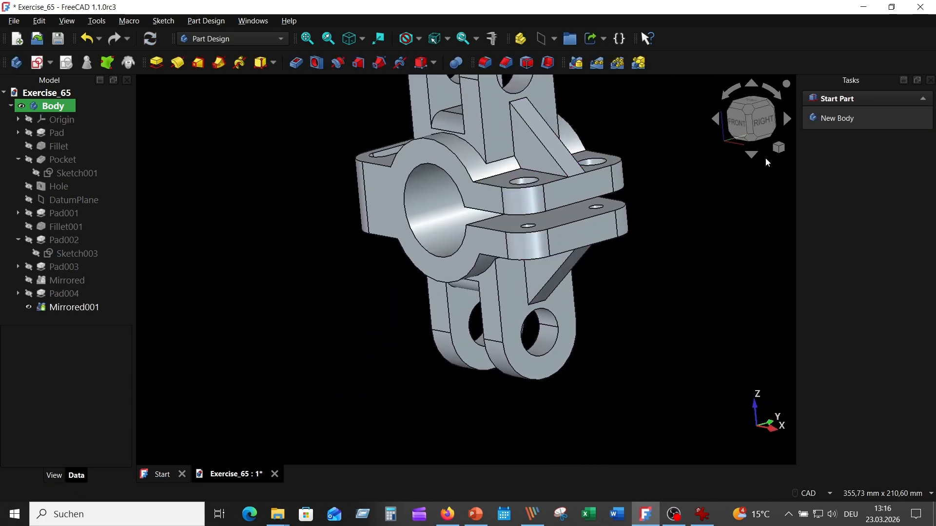
left_click(747, 110)
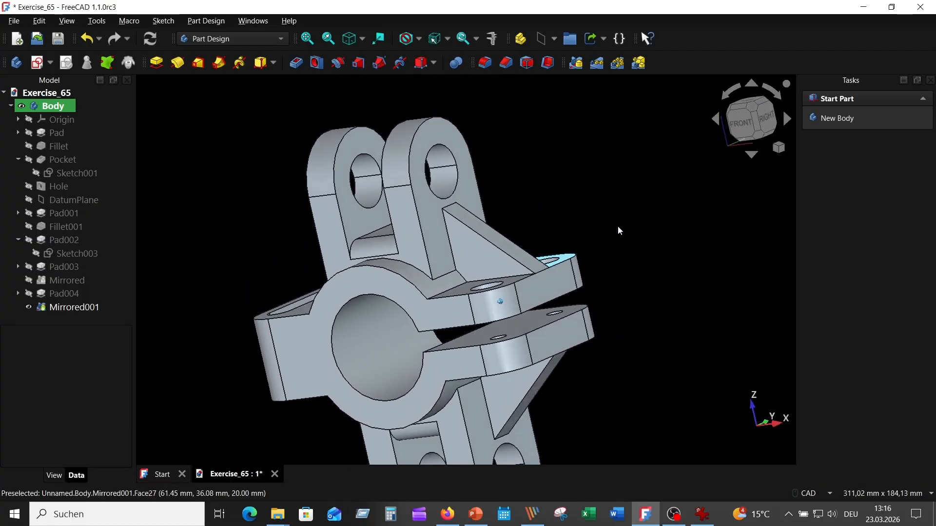